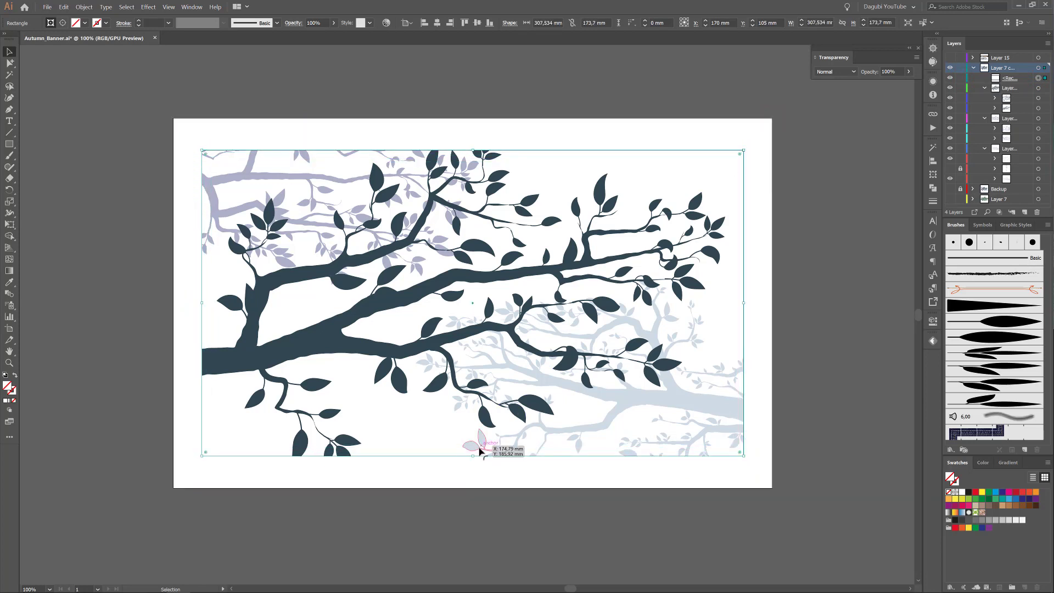
- Shorten the clipping rectangle to about 75 mm high and round its corners to about 7.3 mm
{"action": "mouse_move", "coordinate": [472, 456]}
{"action": "left_mouse_down"}
{"action": "mouse_move", "coordinate": [472, 283]}
{"action": "mouse_move", "coordinate": [472, 292]}
{"action": "left_mouse_up"}
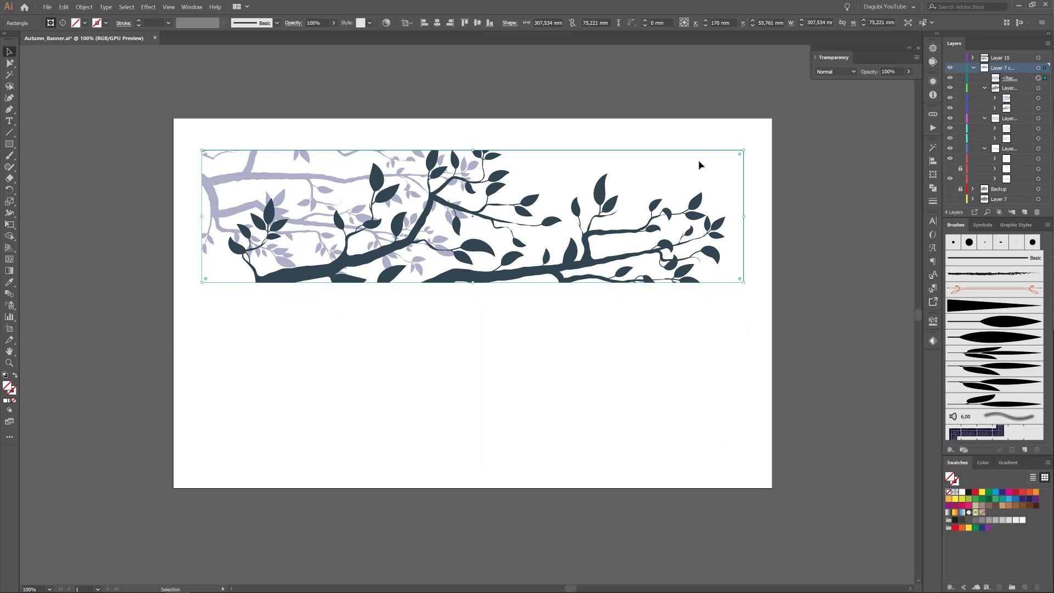
{"action": "left_click_drag", "start_coordinate": [740, 157], "coordinate": [734, 166]}
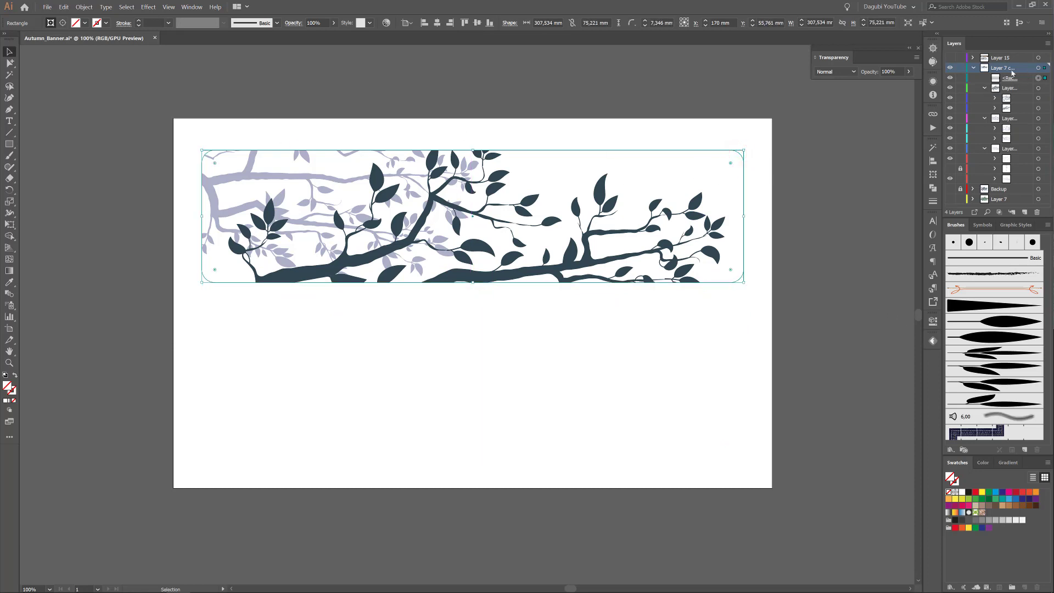
- Draw a rectangle about 327 × 109 mm covering the banner area and fill it with orange
{"action": "left_click", "coordinate": [9, 144]}
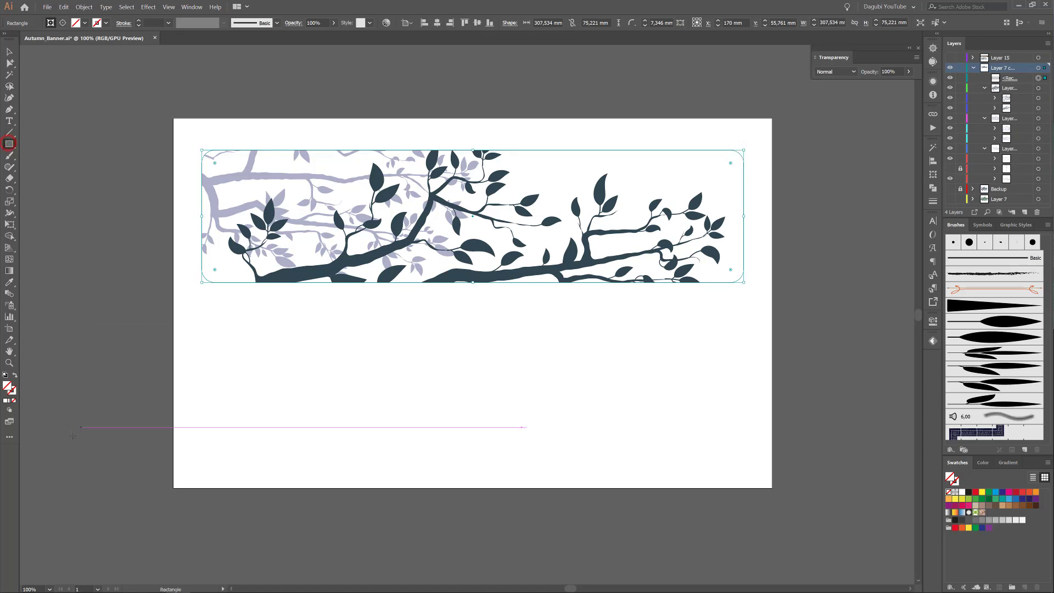
{"action": "left_click", "coordinate": [9, 410]}
{"action": "left_click", "coordinate": [33, 419]}
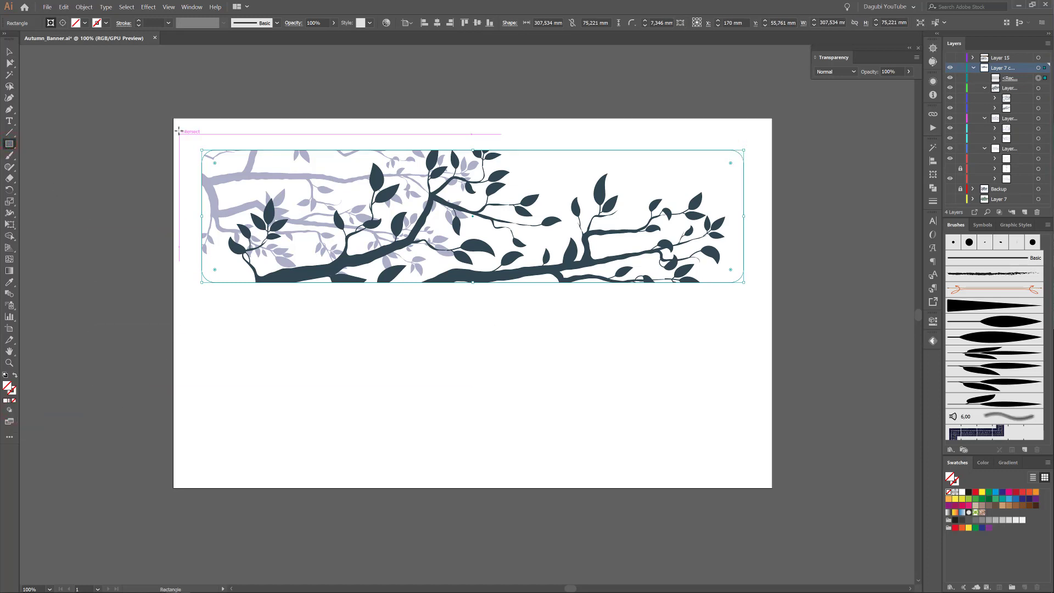
{"action": "left_click_drag", "start_coordinate": [184, 125], "coordinate": [759, 317]}
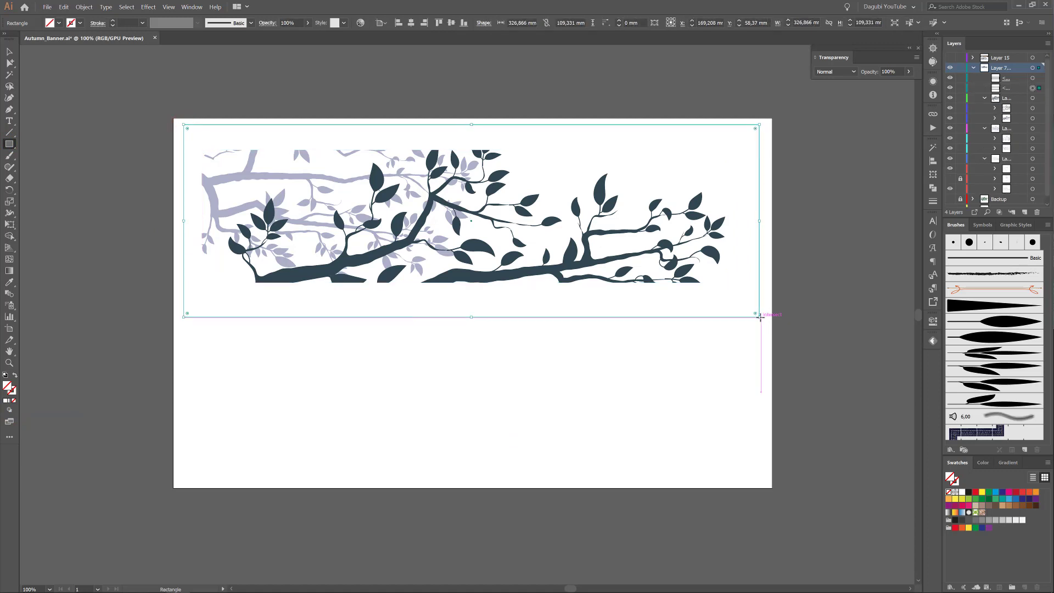
{"action": "left_click", "coordinate": [1034, 494]}
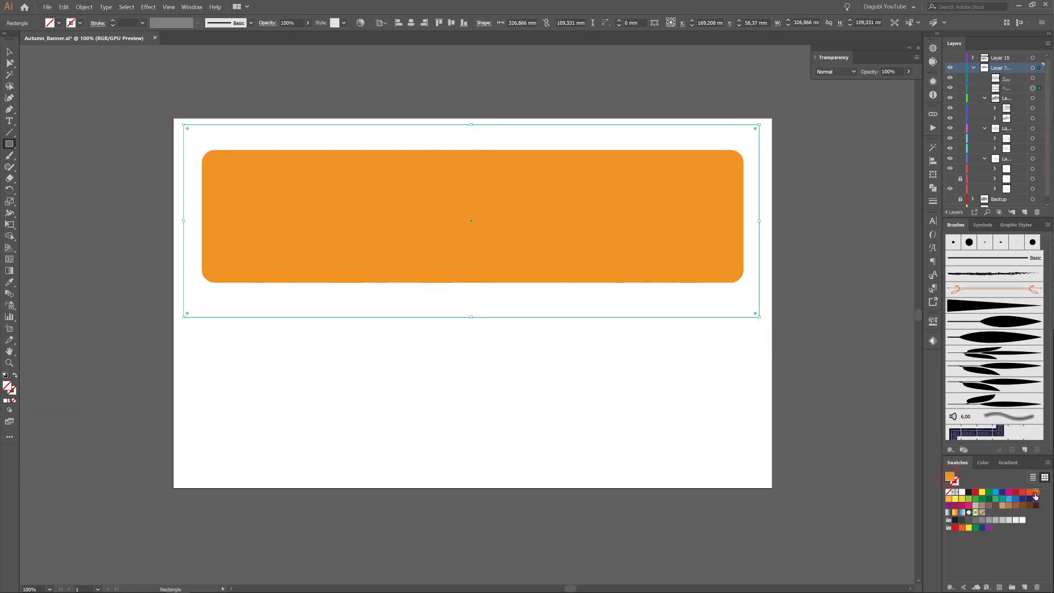
- Move the orange rectangle beneath the branch sublayers and lock it
{"action": "left_click", "coordinate": [984, 98]}
{"action": "left_click", "coordinate": [985, 119]}
{"action": "left_click_drag", "start_coordinate": [1019, 90], "coordinate": [1028, 123]}
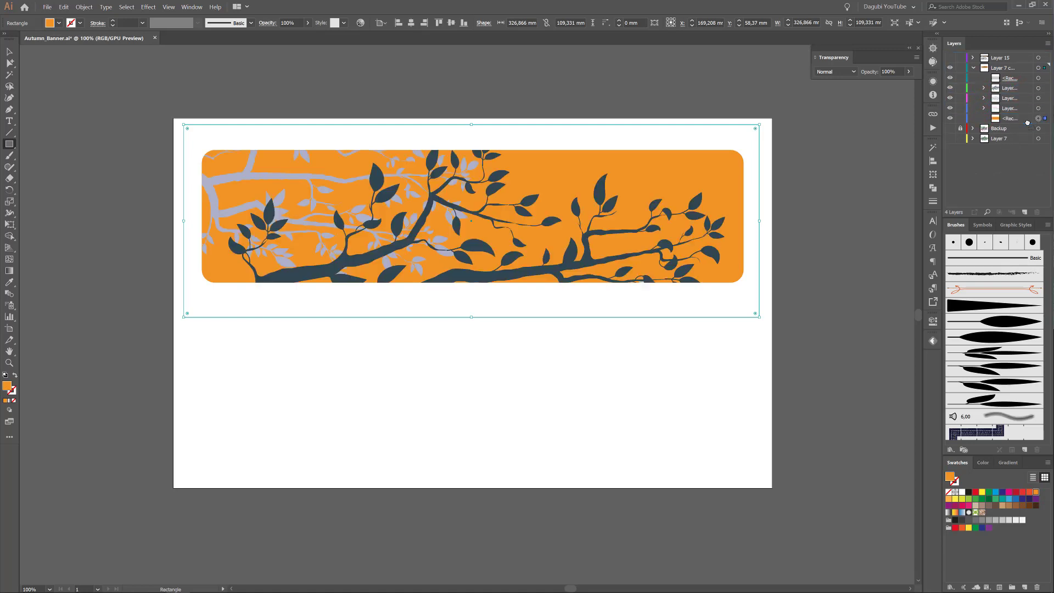
{"action": "left_click", "coordinate": [960, 119]}
- Recolor all branches with linked harmony colors, setting the dark branch color to hue 23°, saturation 82% and brightness 60%
{"action": "left_click", "coordinate": [1038, 68]}
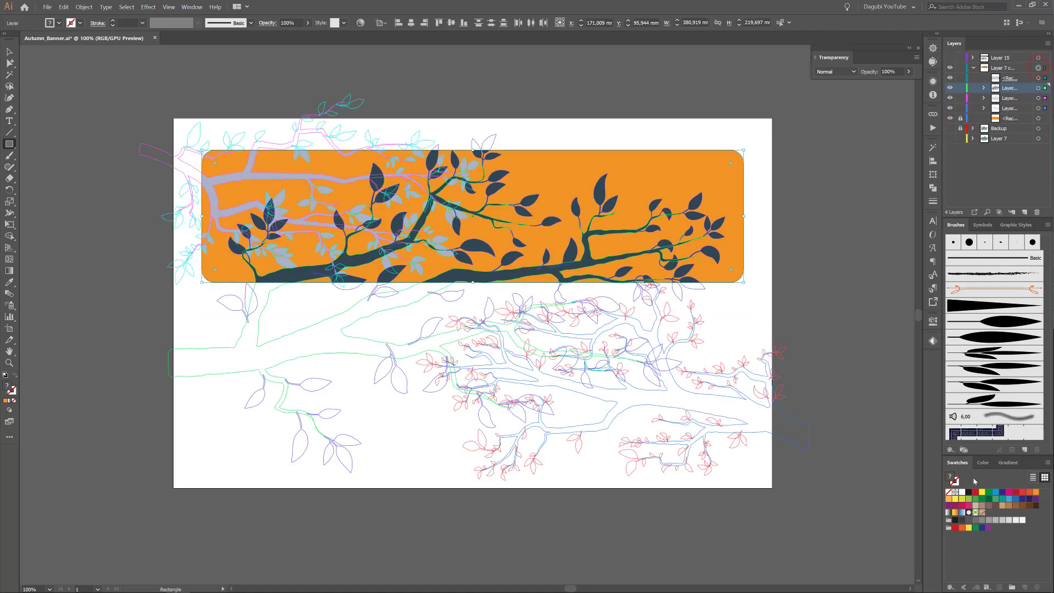
{"action": "left_click", "coordinate": [360, 22]}
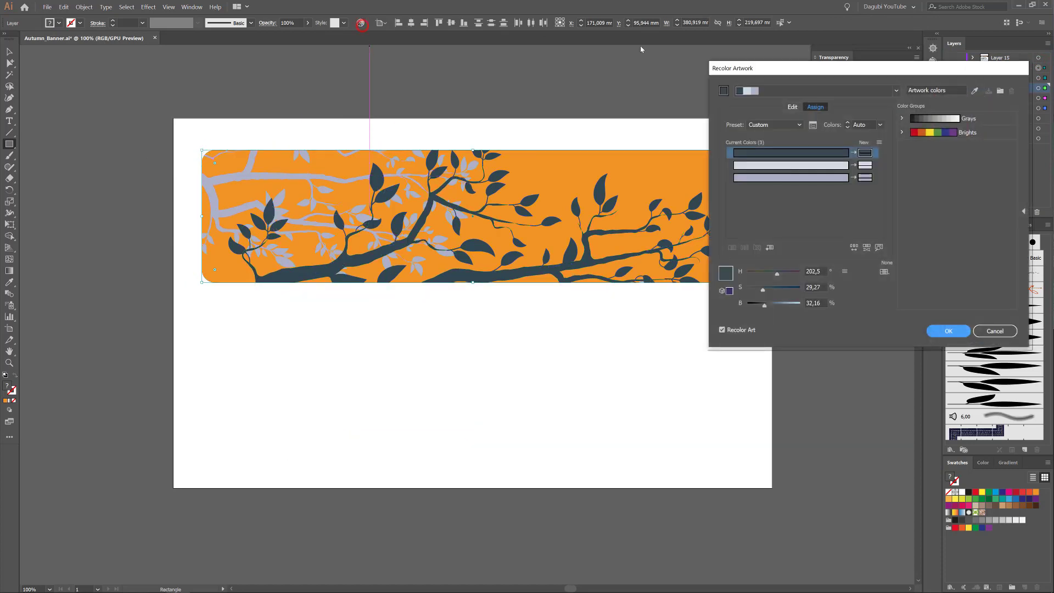
{"action": "left_click", "coordinate": [792, 107]}
{"action": "left_click", "coordinate": [879, 248]}
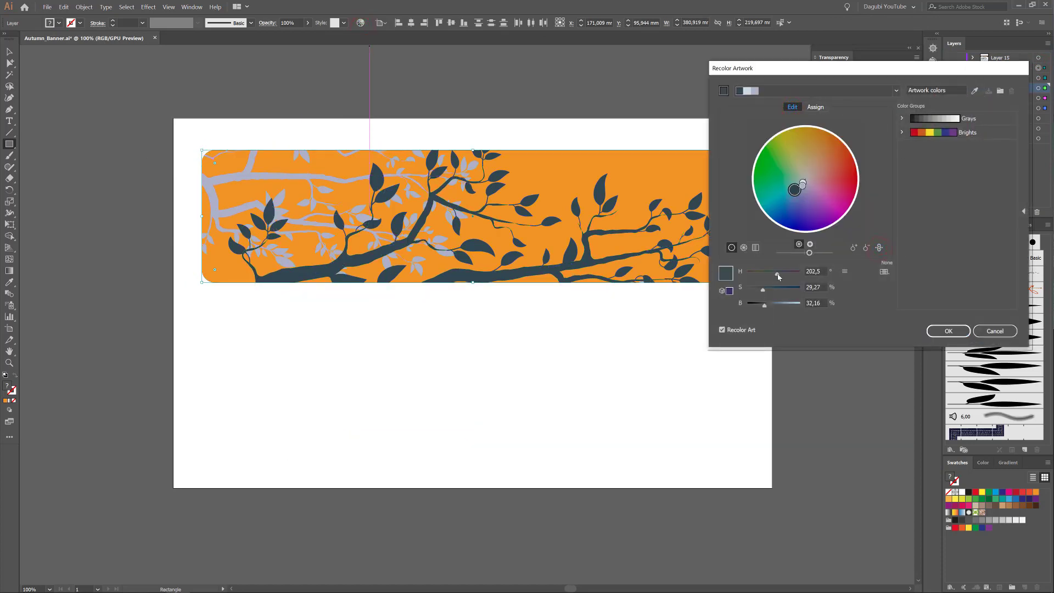
{"action": "mouse_move", "coordinate": [778, 274]}
{"action": "left_mouse_down"}
{"action": "mouse_move", "coordinate": [753, 276]}
{"action": "mouse_move", "coordinate": [791, 289]}
{"action": "mouse_move", "coordinate": [765, 305]}
{"action": "mouse_move", "coordinate": [780, 306]}
{"action": "left_mouse_up"}
{"action": "left_click", "coordinate": [752, 275]}
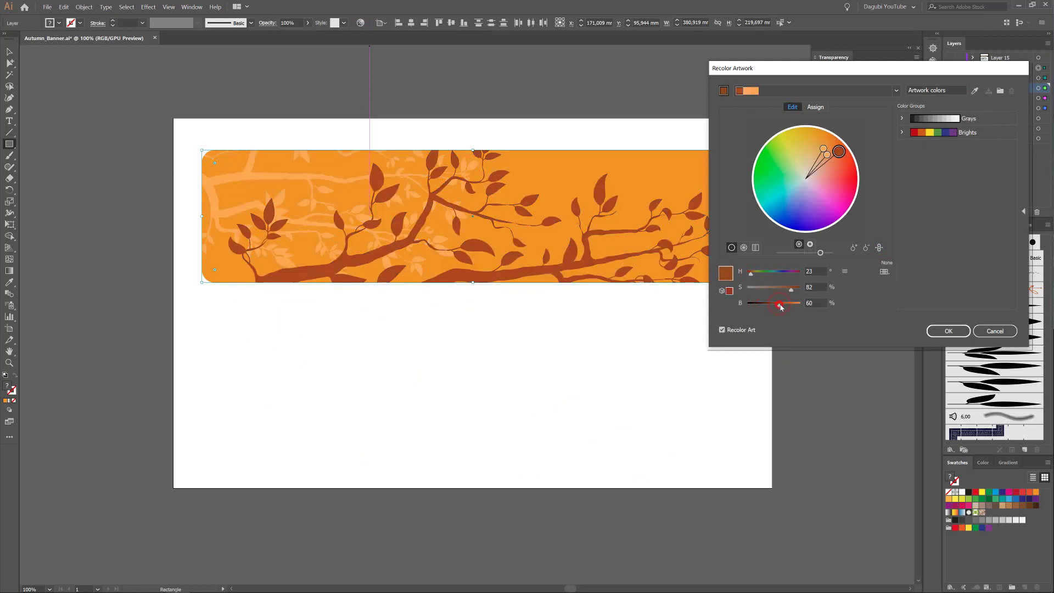
{"action": "left_click", "coordinate": [948, 330]}
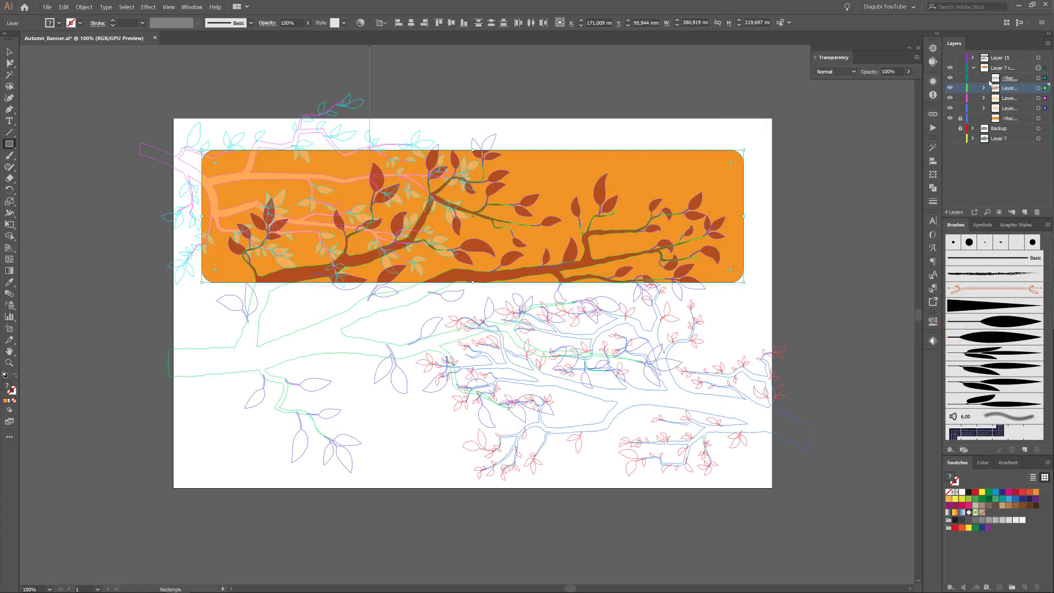
- Identify the sublayer of the pale lower-right branch and move that branch up into the banner
{"action": "left_click", "coordinate": [949, 88]}
{"action": "left_click", "coordinate": [949, 89]}
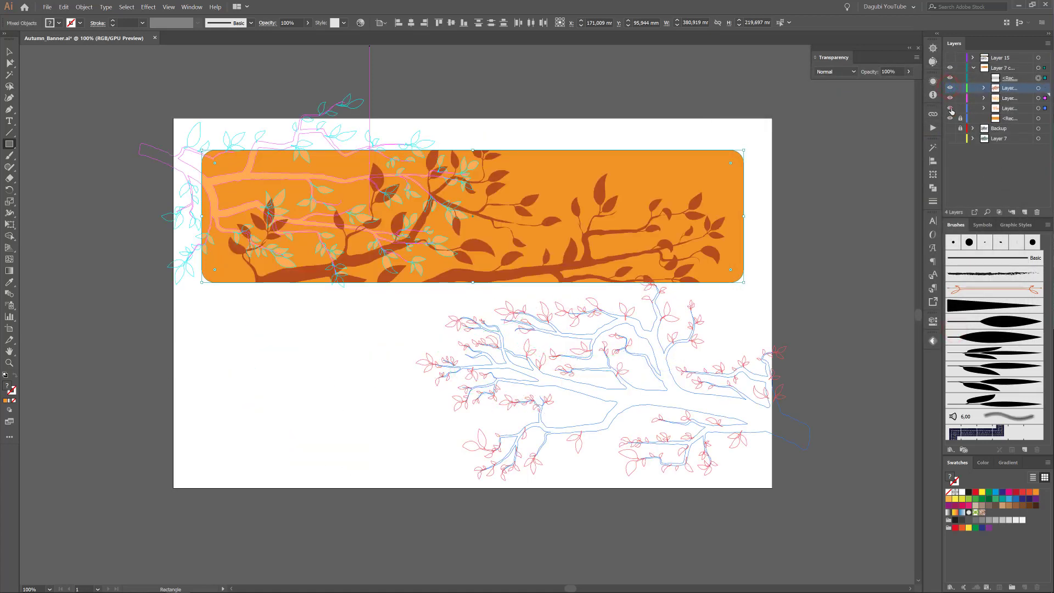
{"action": "left_click", "coordinate": [951, 110]}
{"action": "left_click", "coordinate": [951, 110]}
{"action": "left_click", "coordinate": [1026, 108]}
{"action": "left_click", "coordinate": [1038, 109]}
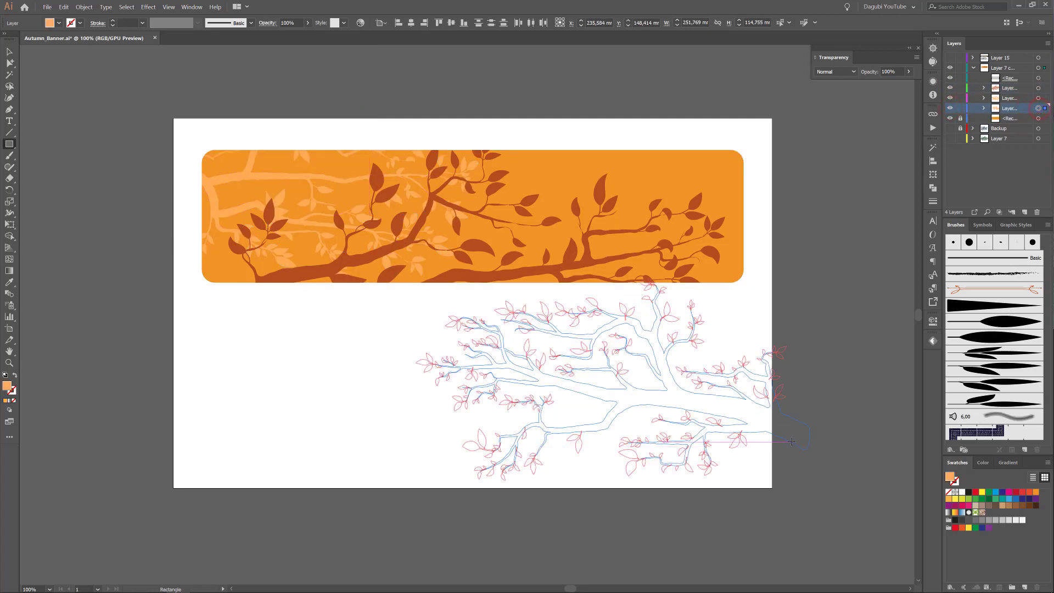
{"action": "key", "text": "v"}
{"action": "left_click_drag", "start_coordinate": [790, 427], "coordinate": [802, 360]}
- Hide the selection edges and shift the pale branch further up and right within the banner
{"action": "left_click", "coordinate": [171, 6]}
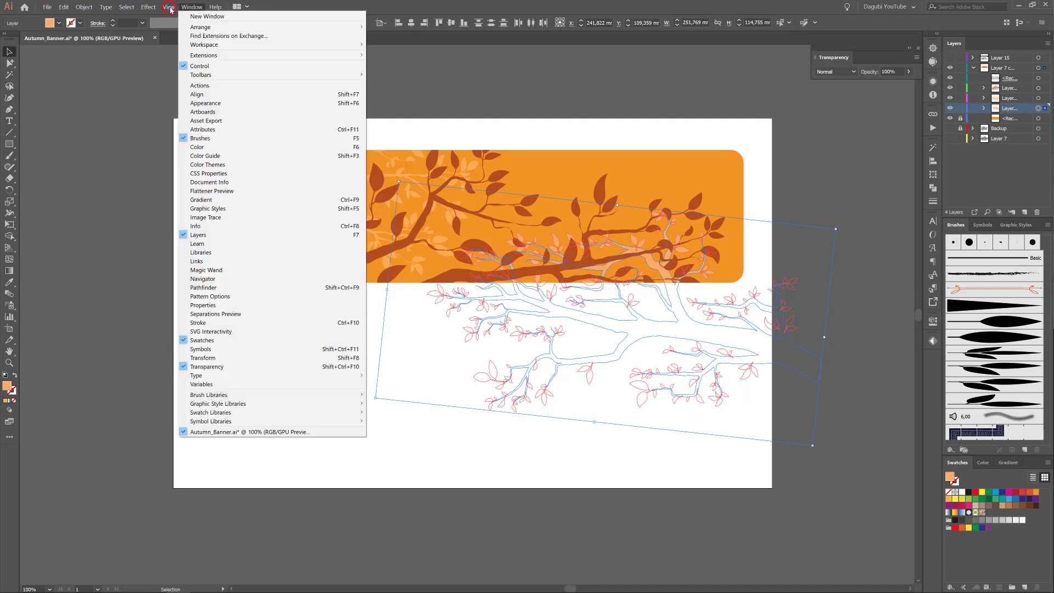
{"action": "left_click", "coordinate": [181, 138]}
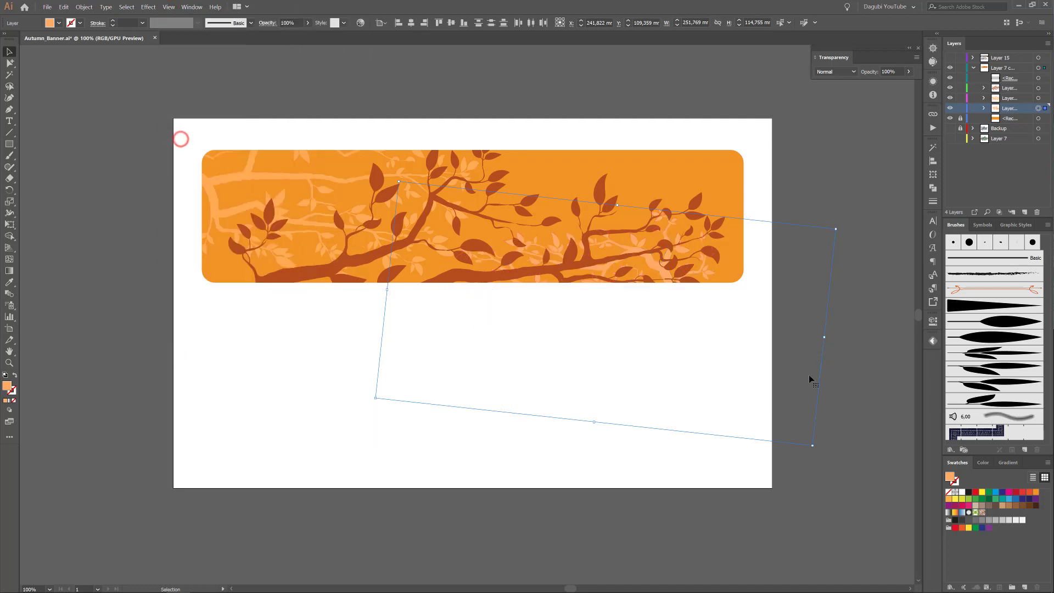
{"action": "left_click_drag", "start_coordinate": [799, 368], "coordinate": [828, 354]}
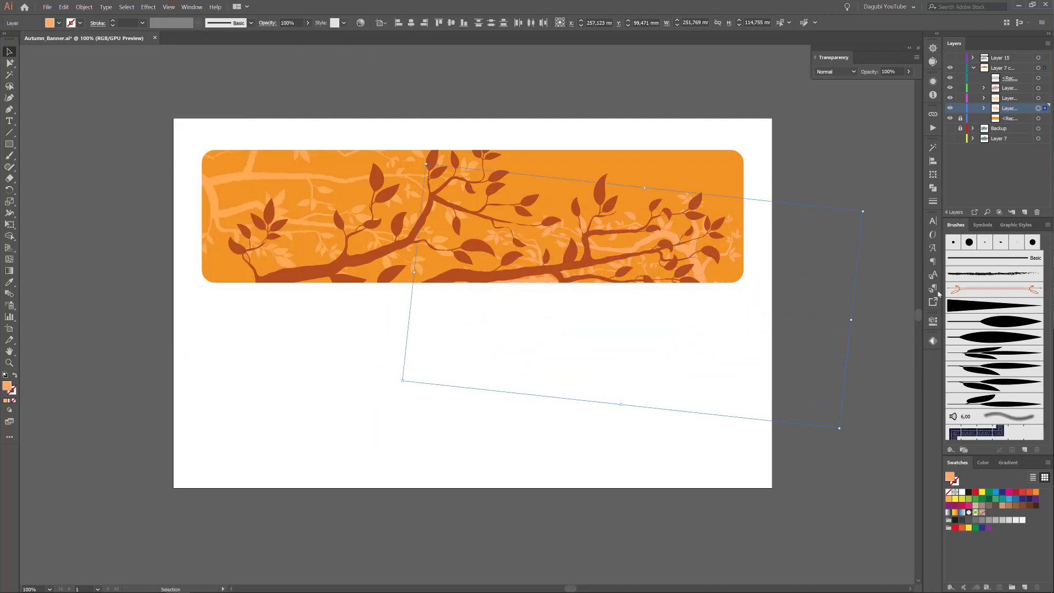
- Scale down and rotate the dark foreground branch, and place it at the left end of the banner
{"action": "left_click", "coordinate": [1038, 88]}
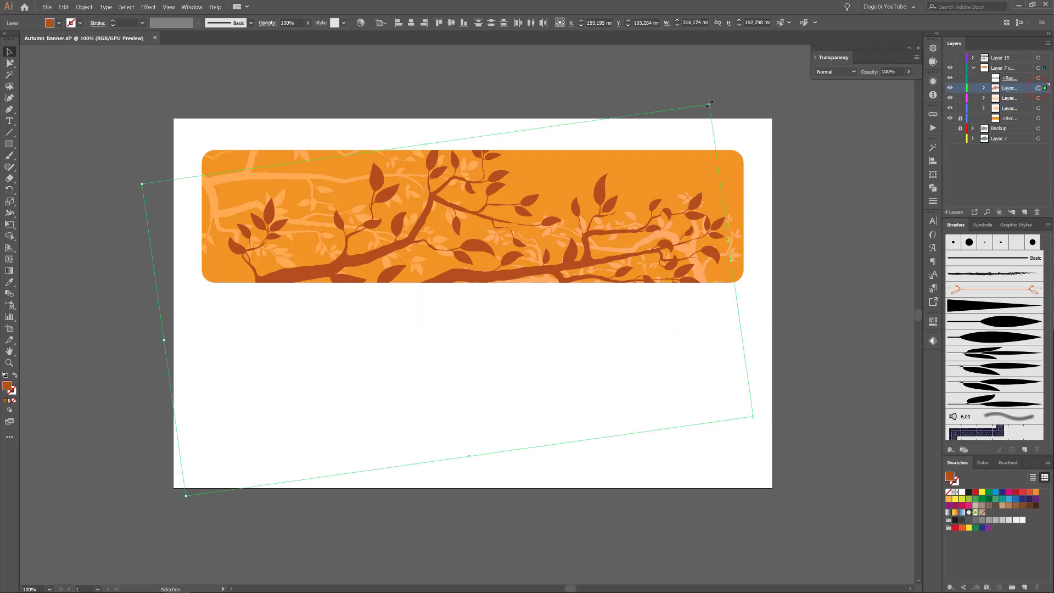
{"action": "left_click_drag", "start_coordinate": [709, 103], "coordinate": [652, 141]}
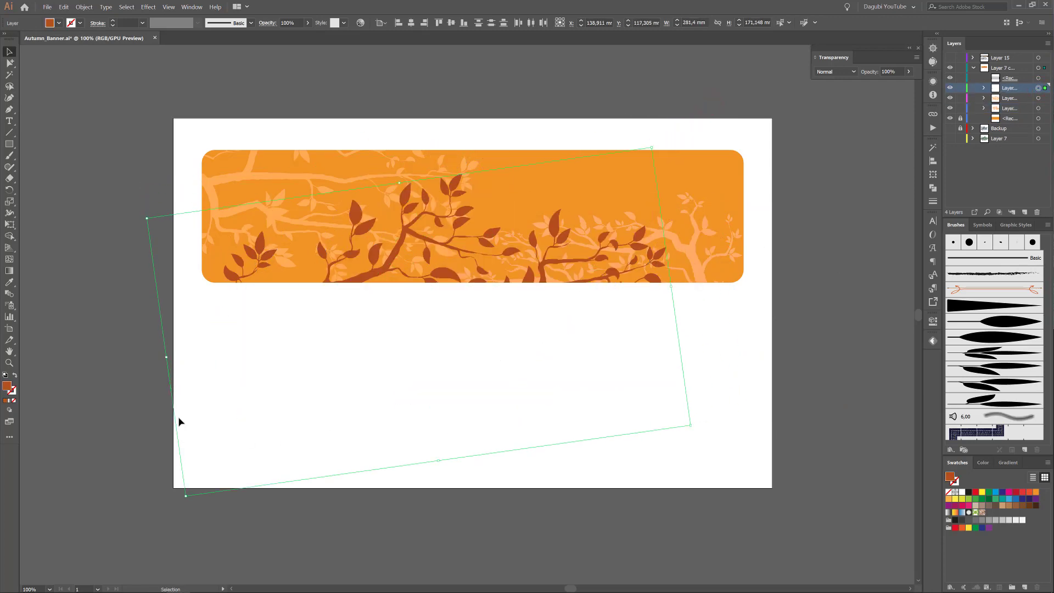
{"action": "left_click_drag", "start_coordinate": [465, 211], "coordinate": [373, 179]}
{"action": "left_click_drag", "start_coordinate": [561, 116], "coordinate": [533, 139]}
{"action": "left_click_drag", "start_coordinate": [572, 402], "coordinate": [482, 488]}
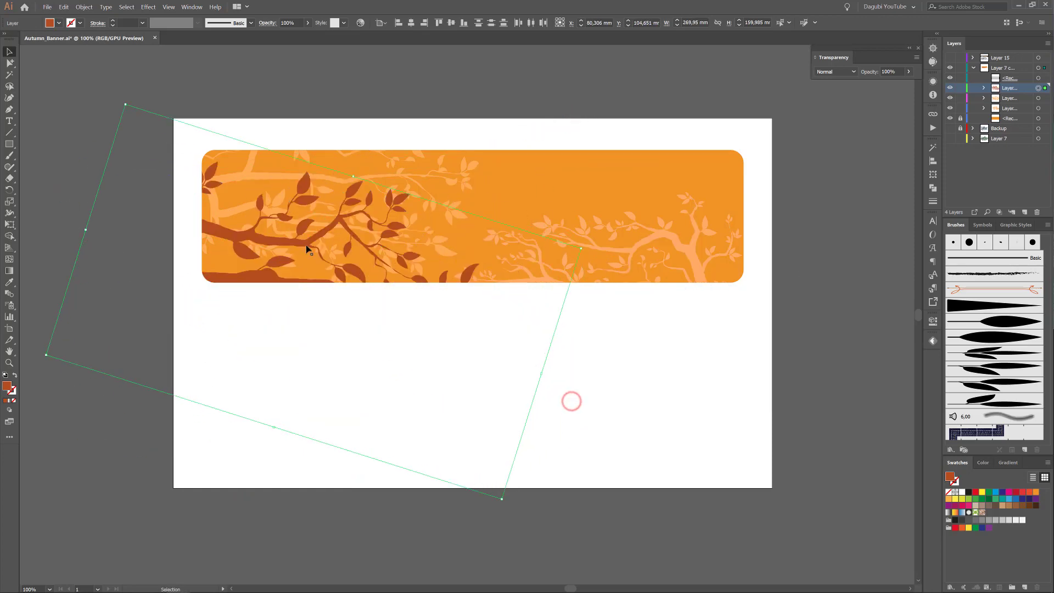
{"action": "left_click_drag", "start_coordinate": [214, 228], "coordinate": [141, 180]}
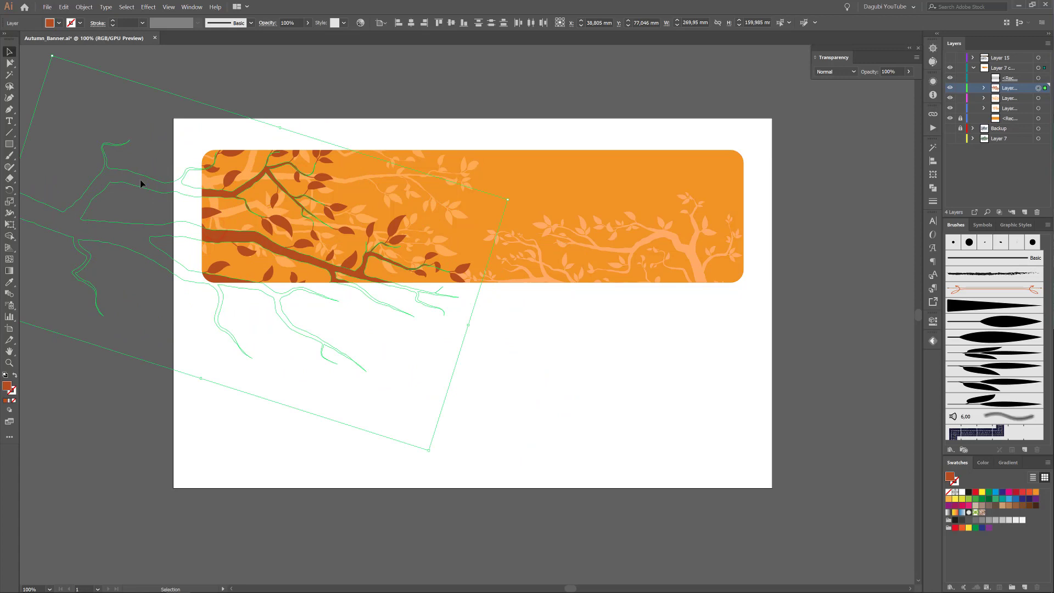
{"action": "left_click", "coordinate": [880, 127]}
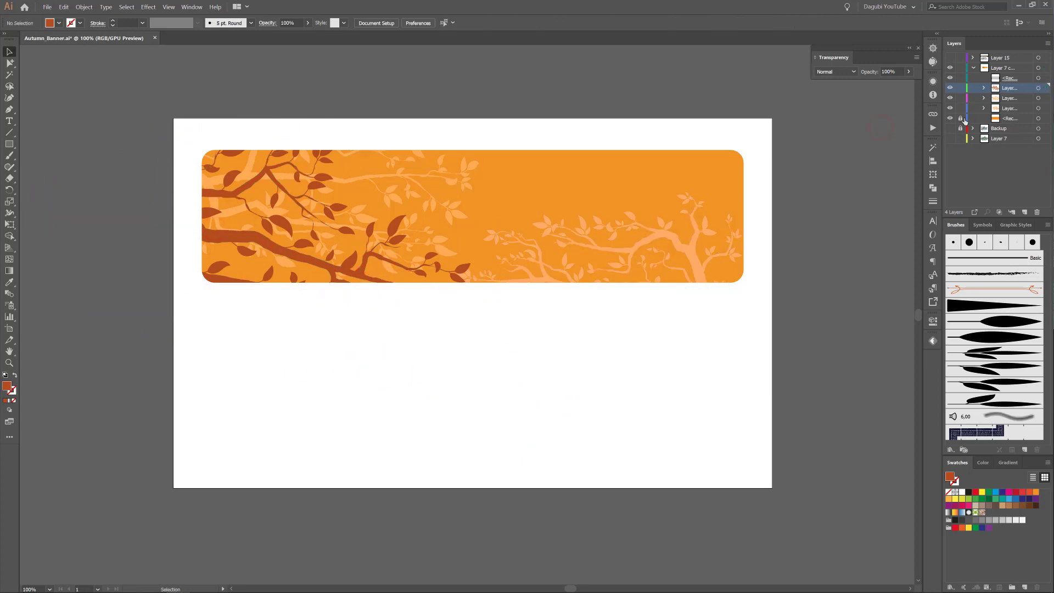
- Fill the background rectangle with a radial yellow-to-red gradient and reduce its stops to yellow-orange, orange and red-orange
{"action": "left_click", "coordinate": [1037, 119]}
{"action": "left_click", "coordinate": [1010, 462]}
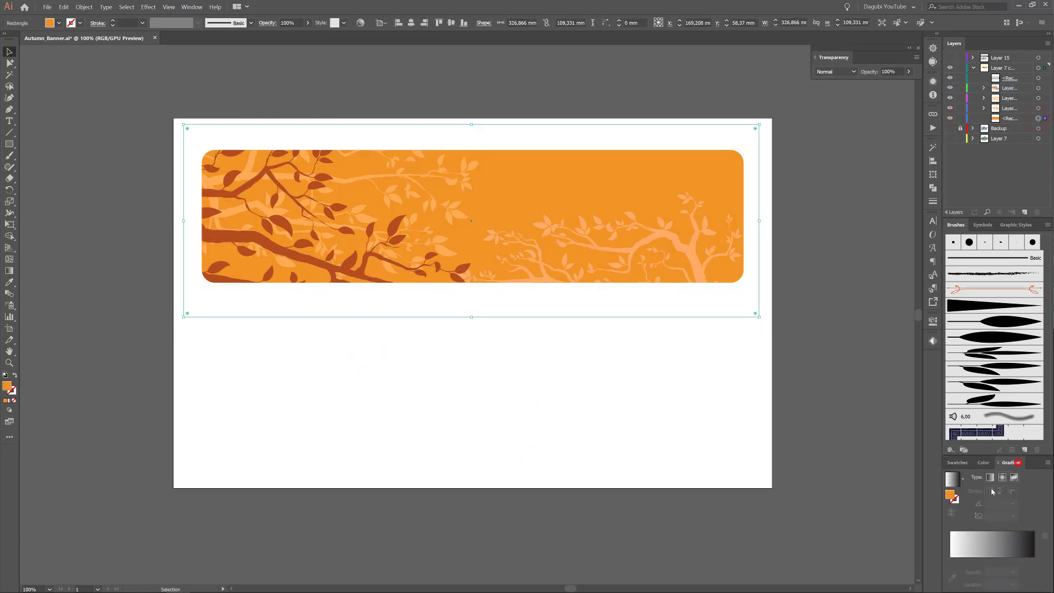
{"action": "left_click", "coordinate": [963, 481]}
{"action": "left_click", "coordinate": [917, 512]}
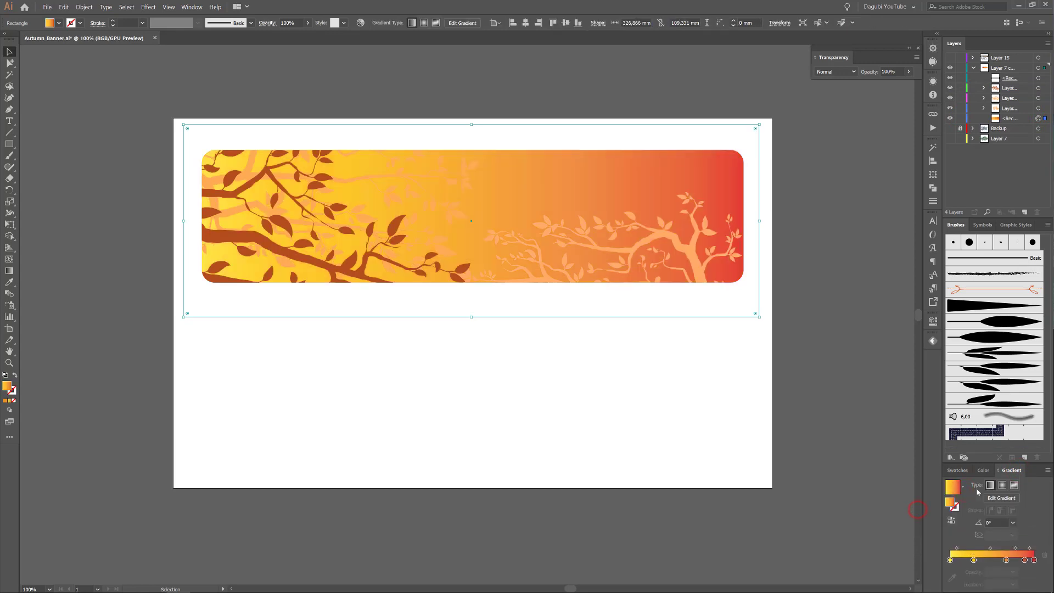
{"action": "left_click", "coordinate": [1002, 486]}
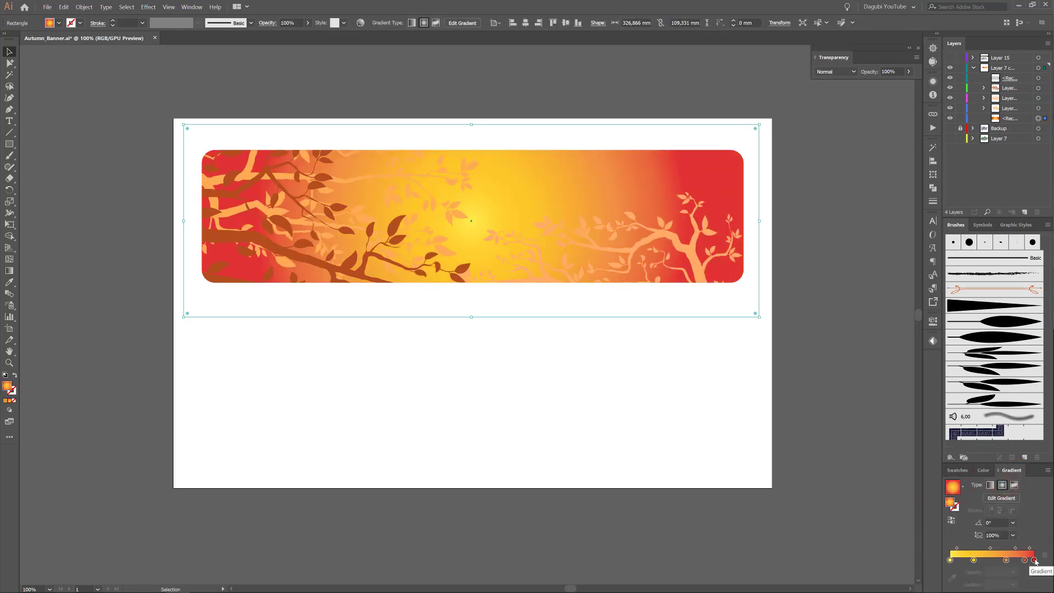
{"action": "left_click_drag", "start_coordinate": [1034, 560], "coordinate": [1009, 560]}
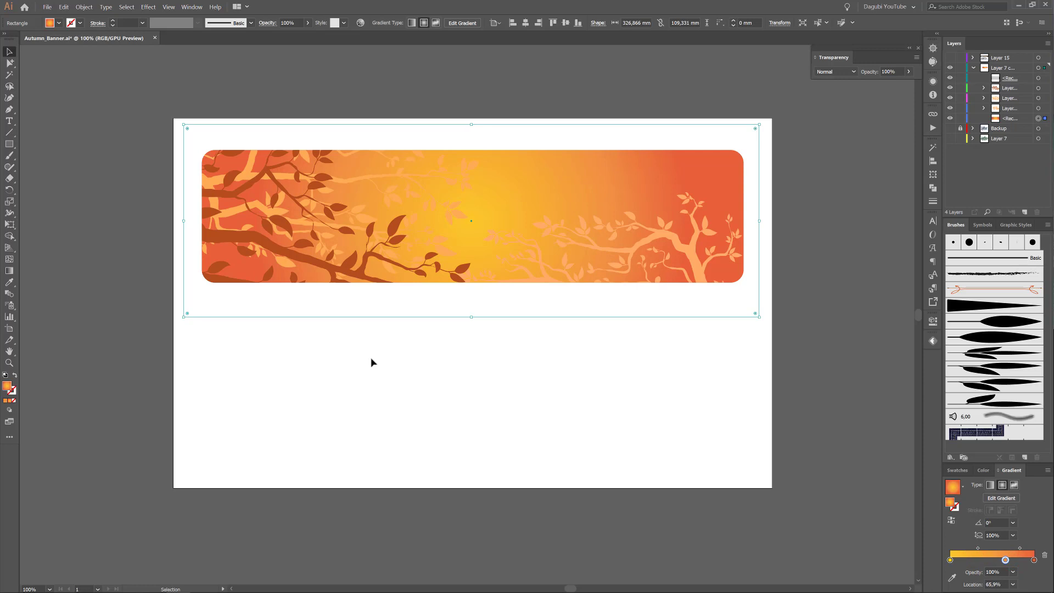
- Rotate the dark branch closer to horizontal and shift it slightly down and left
{"action": "left_click", "coordinate": [1038, 88]}
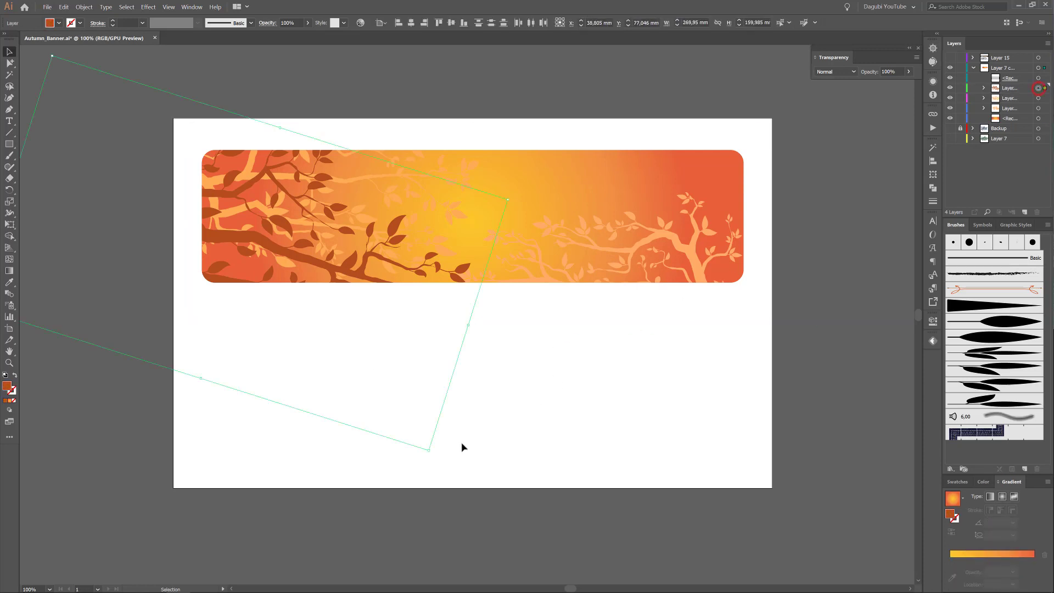
{"action": "left_click_drag", "start_coordinate": [430, 451], "coordinate": [485, 404]}
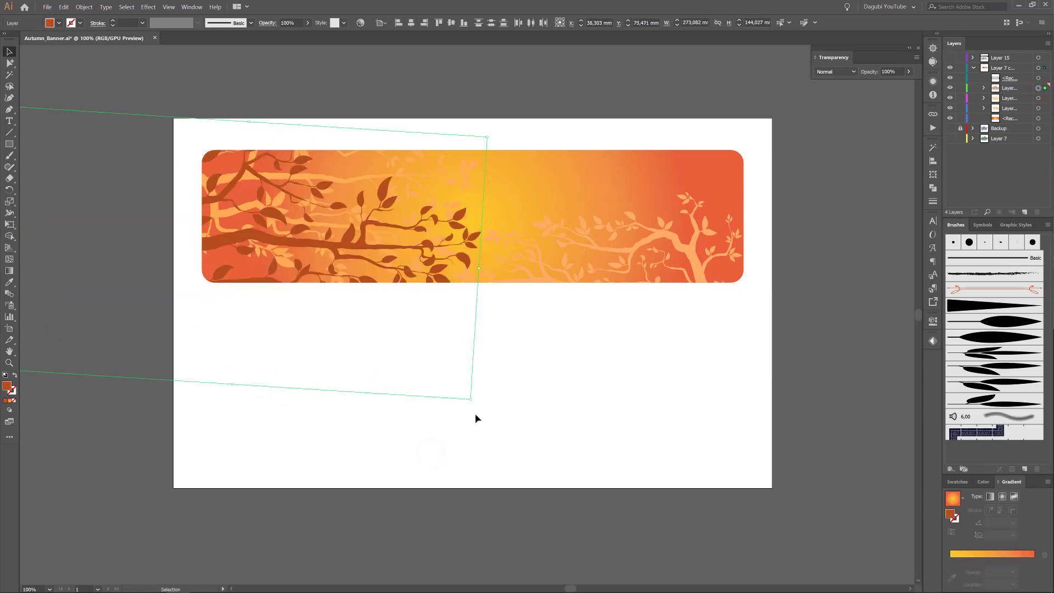
{"action": "left_click_drag", "start_coordinate": [326, 244], "coordinate": [308, 263]}
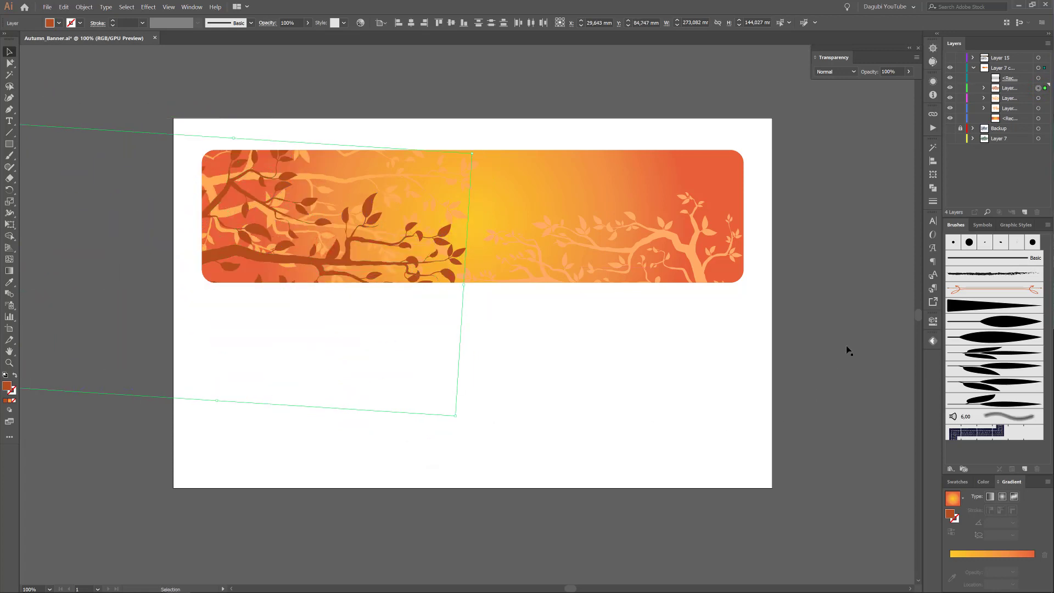
- Prepare the Paintbrush with nothing selected and set the stroke color to dark orange 9e4e1c
{"action": "left_click", "coordinate": [9, 155]}
{"action": "left_click", "coordinate": [126, 7]}
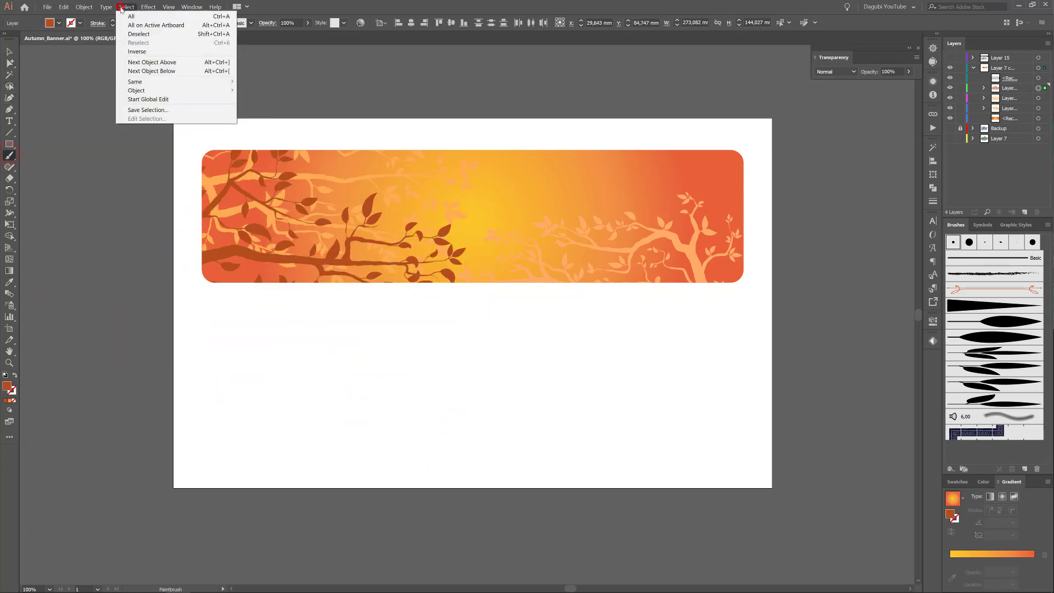
{"action": "left_click", "coordinate": [131, 33]}
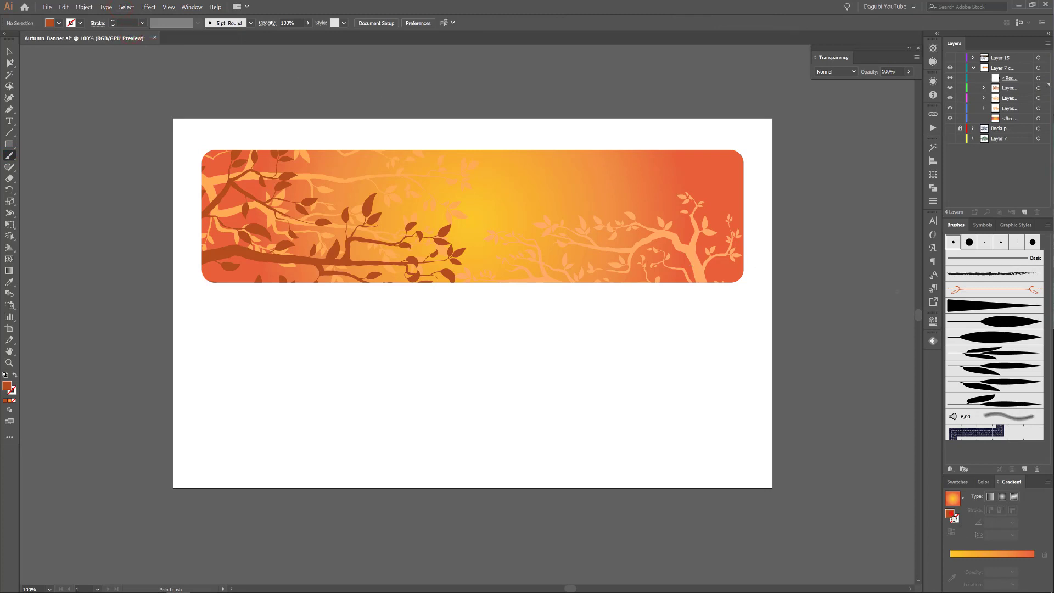
{"action": "left_click", "coordinate": [954, 517]}
{"action": "double_click", "coordinate": [956, 519]}
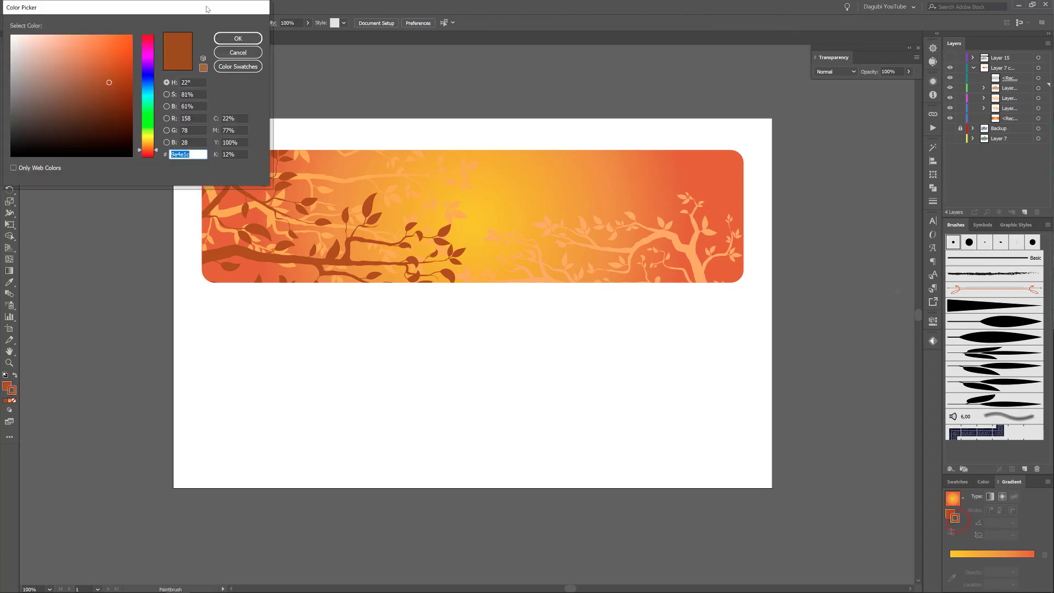
{"action": "left_click_drag", "start_coordinate": [207, 9], "coordinate": [775, 205]}
{"action": "left_click", "coordinate": [818, 238]}
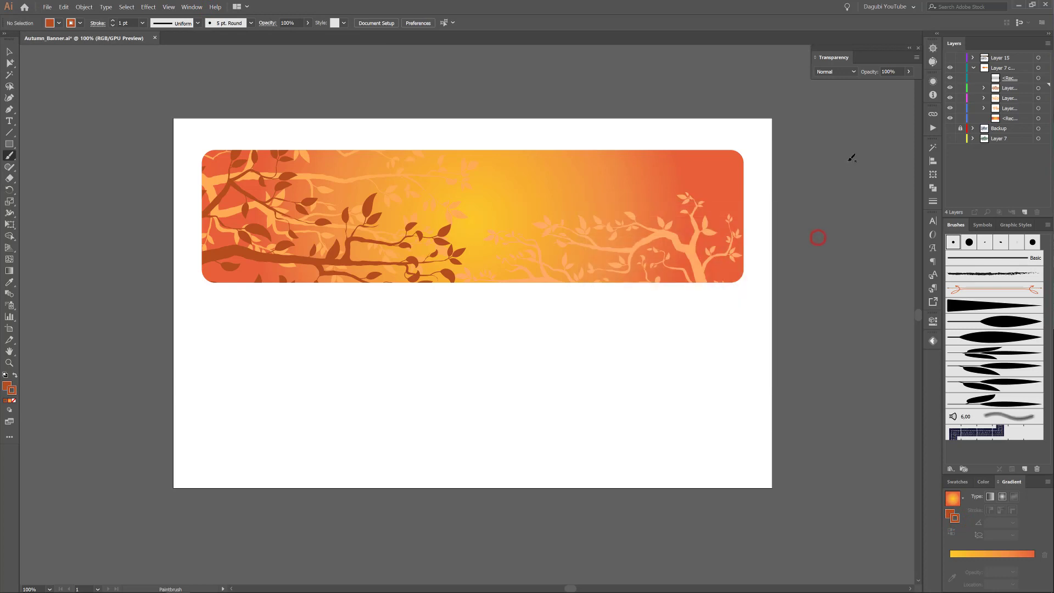
- Paint a large leaf in the banner's upper-right corner and undo the surplus leaf-cluster stroke
{"action": "left_click", "coordinate": [1003, 324]}
{"action": "mouse_move", "coordinate": [749, 141]}
{"action": "left_mouse_down"}
{"action": "mouse_move", "coordinate": [667, 182]}
{"action": "mouse_move", "coordinate": [748, 163]}
{"action": "mouse_move", "coordinate": [699, 195]}
{"action": "mouse_move", "coordinate": [708, 196]}
{"action": "left_mouse_up"}
{"action": "left_click", "coordinate": [825, 203], "text": "ctrl"}
{"action": "left_click", "coordinate": [988, 354]}
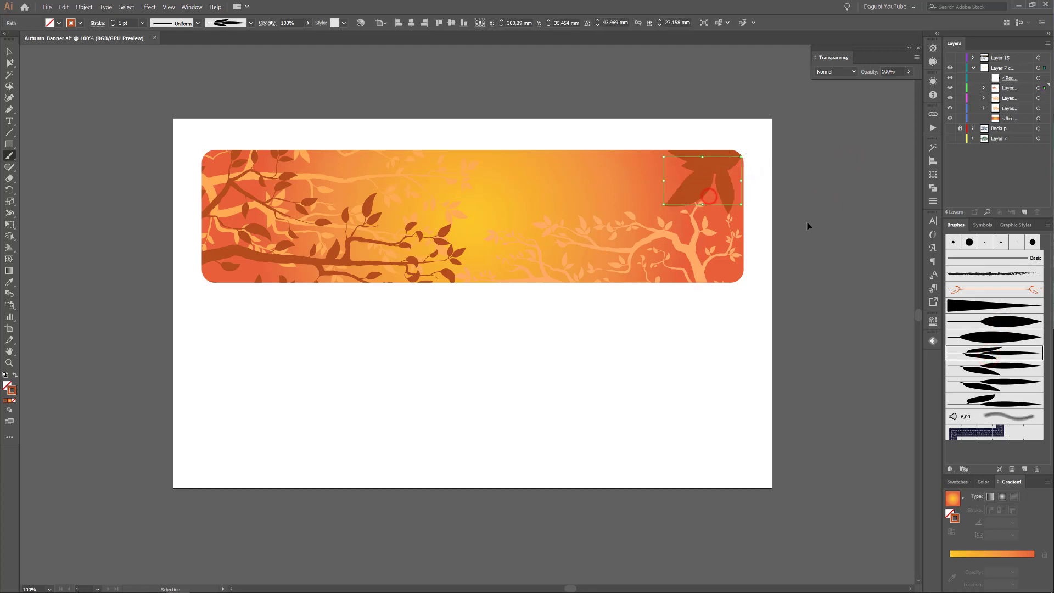
{"action": "key", "text": "ctrl+z"}
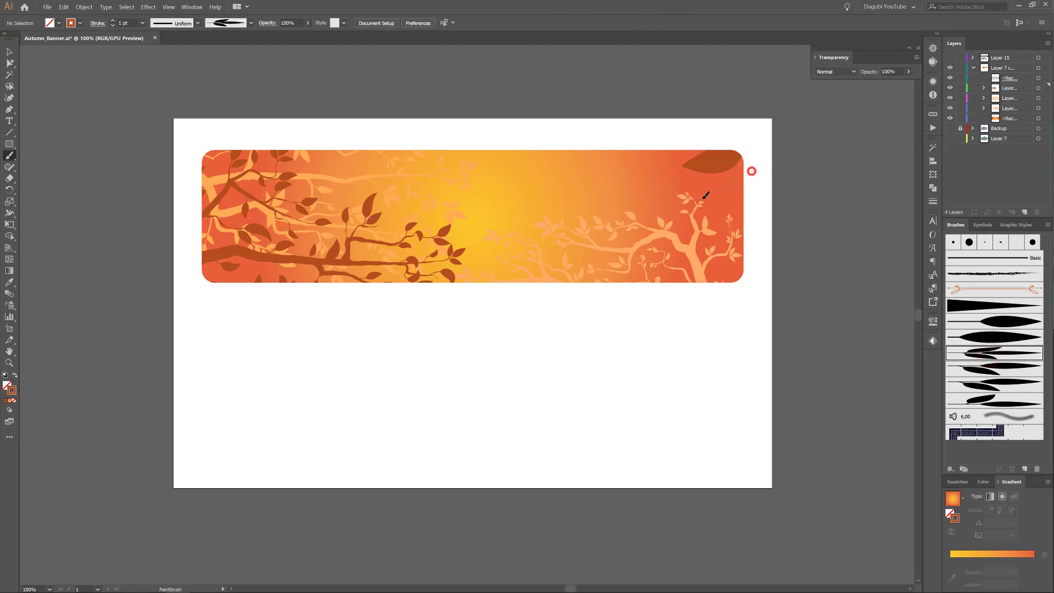
- Paint leaf clusters with different leaf brushes along the banner's right edge and along its top and bottom edges near the right end
{"action": "left_click", "coordinate": [986, 367]}
{"action": "left_click_drag", "start_coordinate": [756, 230], "coordinate": [708, 233]}
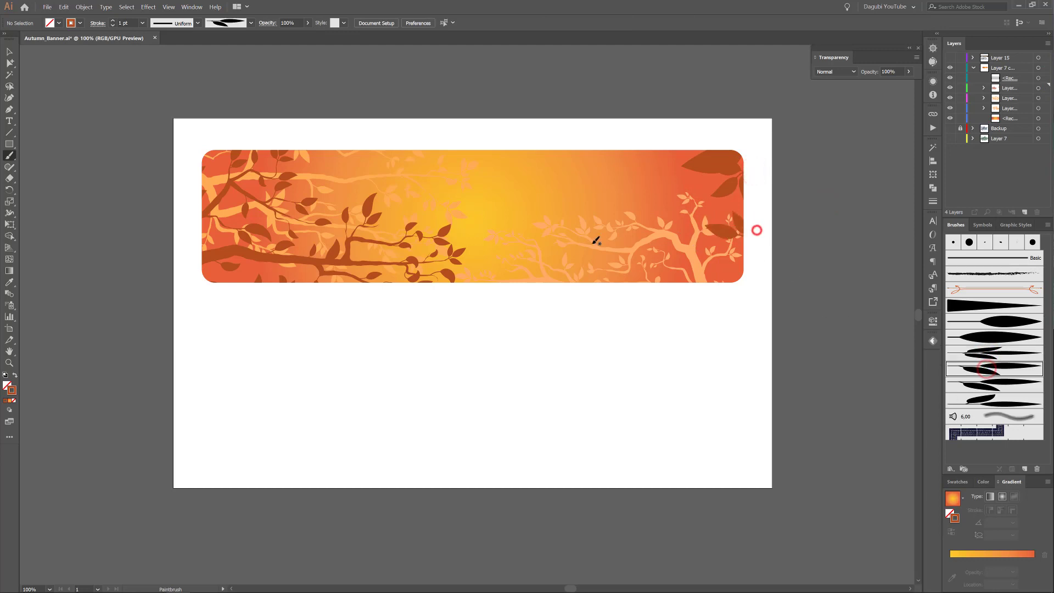
{"action": "left_click", "coordinate": [994, 385]}
{"action": "left_click_drag", "start_coordinate": [749, 281], "coordinate": [681, 275]}
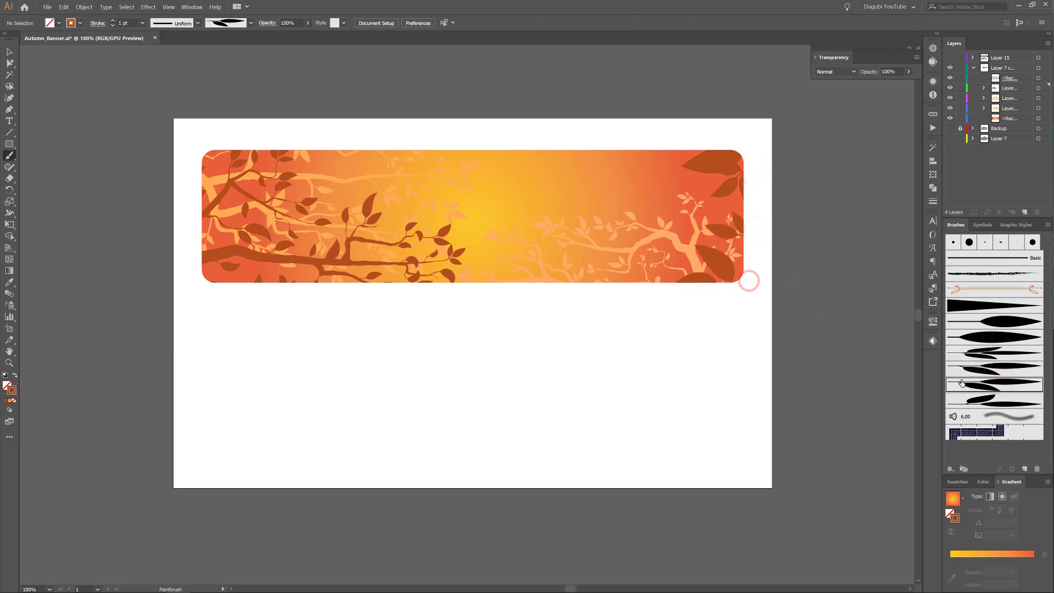
{"action": "left_click", "coordinate": [991, 354]}
{"action": "mouse_move", "coordinate": [688, 134]}
{"action": "left_mouse_down"}
{"action": "mouse_move", "coordinate": [631, 163]}
{"action": "mouse_move", "coordinate": [630, 147]}
{"action": "mouse_move", "coordinate": [646, 171]}
{"action": "left_mouse_up"}
{"action": "left_click_drag", "start_coordinate": [676, 292], "coordinate": [647, 259]}
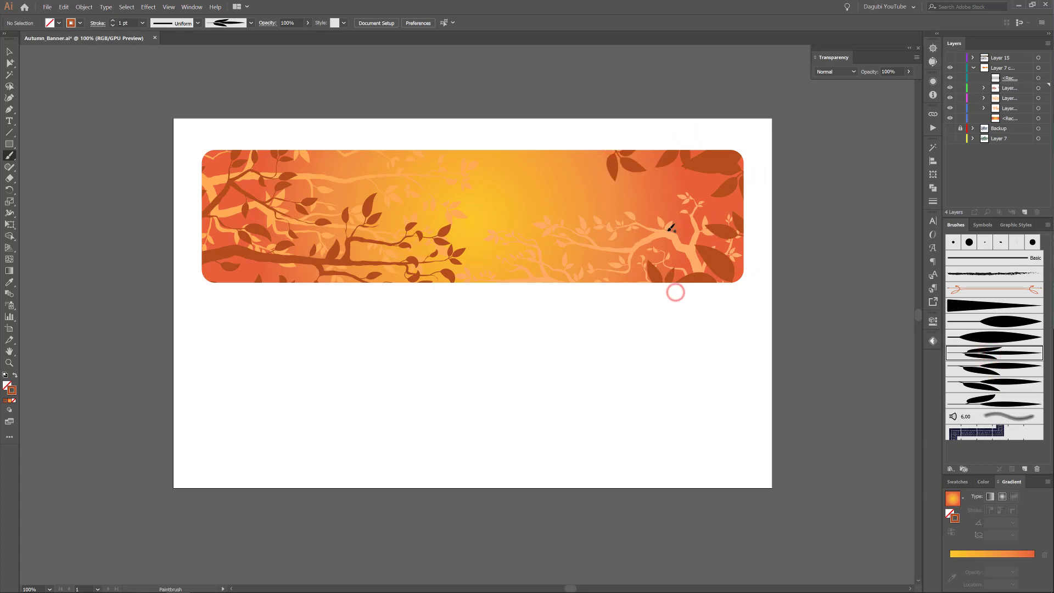
- Recolor the painted leaf clusters at the top and right edges in redder tones and the one at the bottom edge with c64e1c
{"action": "left_click_drag", "start_coordinate": [669, 149], "coordinate": [666, 154]}
{"action": "left_click", "coordinate": [982, 481]}
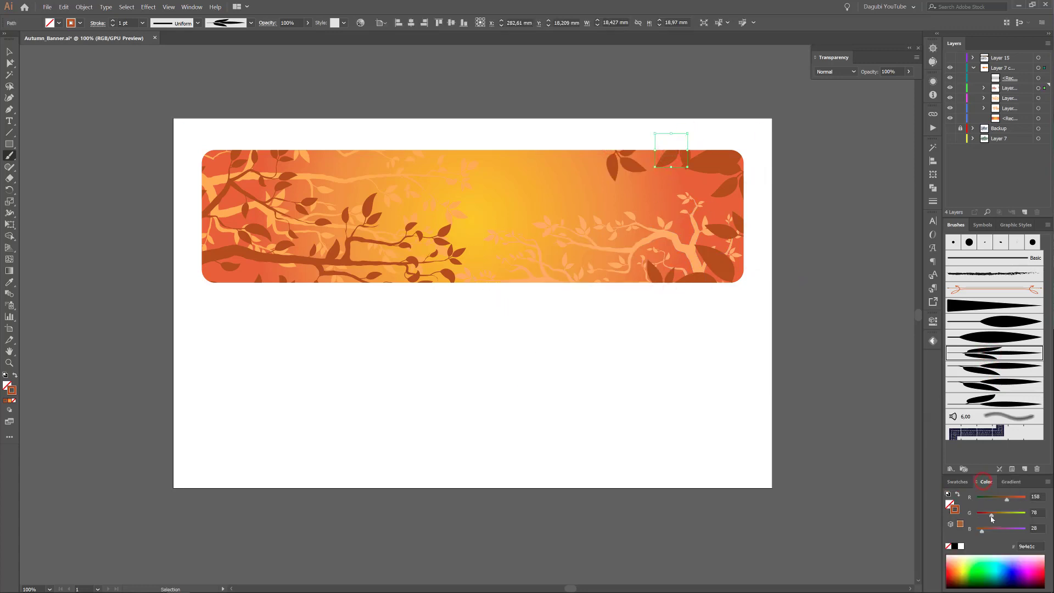
{"action": "left_click_drag", "start_coordinate": [991, 516], "coordinate": [987, 517]}
{"action": "left_click", "coordinate": [727, 192], "text": "ctrl"}
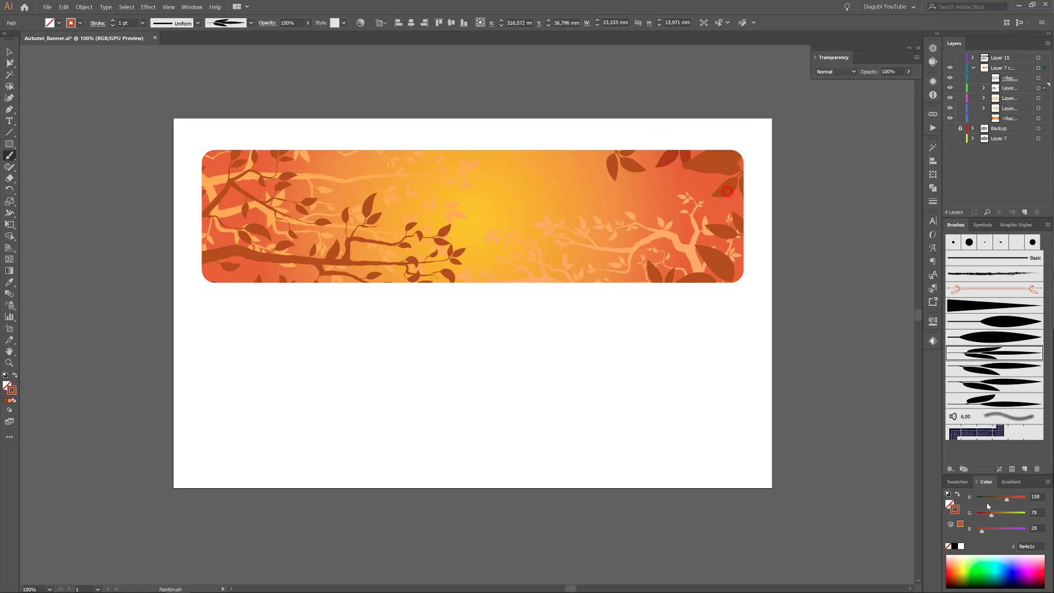
{"action": "left_click", "coordinate": [724, 230], "text": "ctrl"}
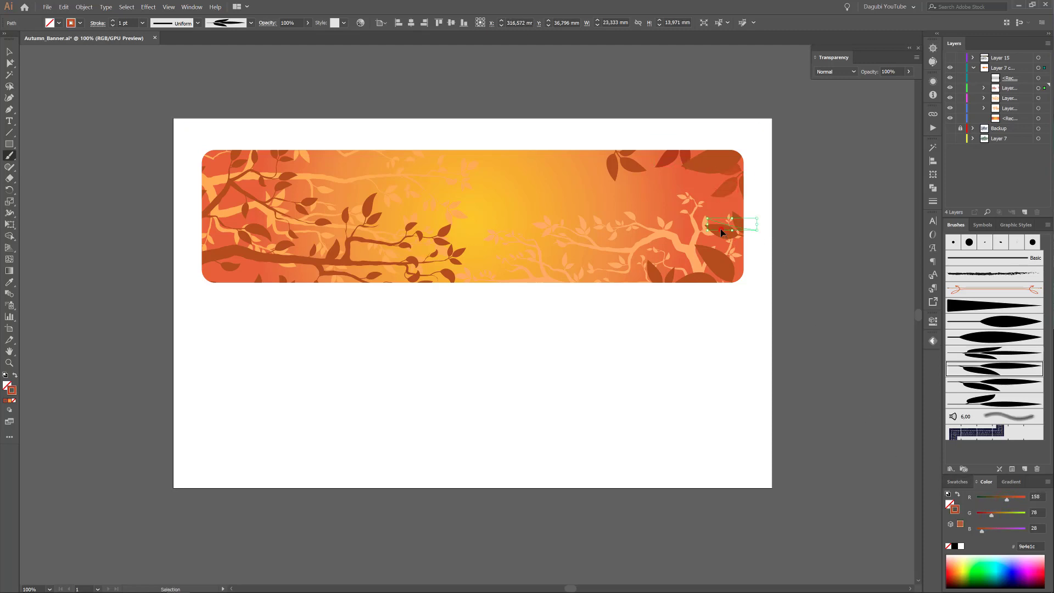
{"action": "left_click_drag", "start_coordinate": [991, 516], "coordinate": [1015, 502]}
{"action": "left_click", "coordinate": [661, 272], "text": "ctrl"}
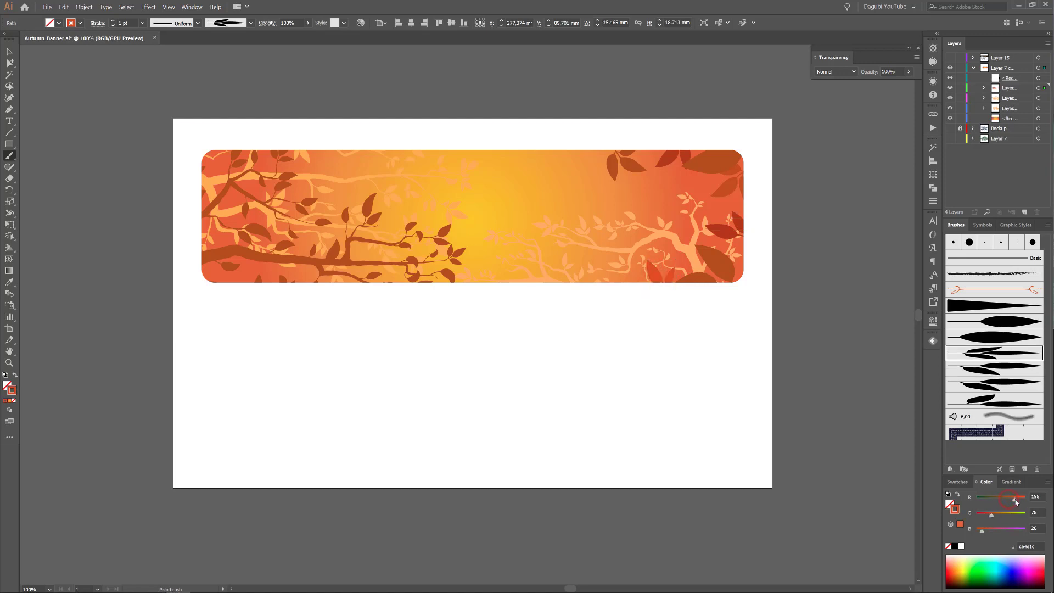
{"action": "left_click", "coordinate": [866, 289], "text": "ctrl"}
- Duplicate the whole banner layer
{"action": "left_click", "coordinate": [974, 67]}
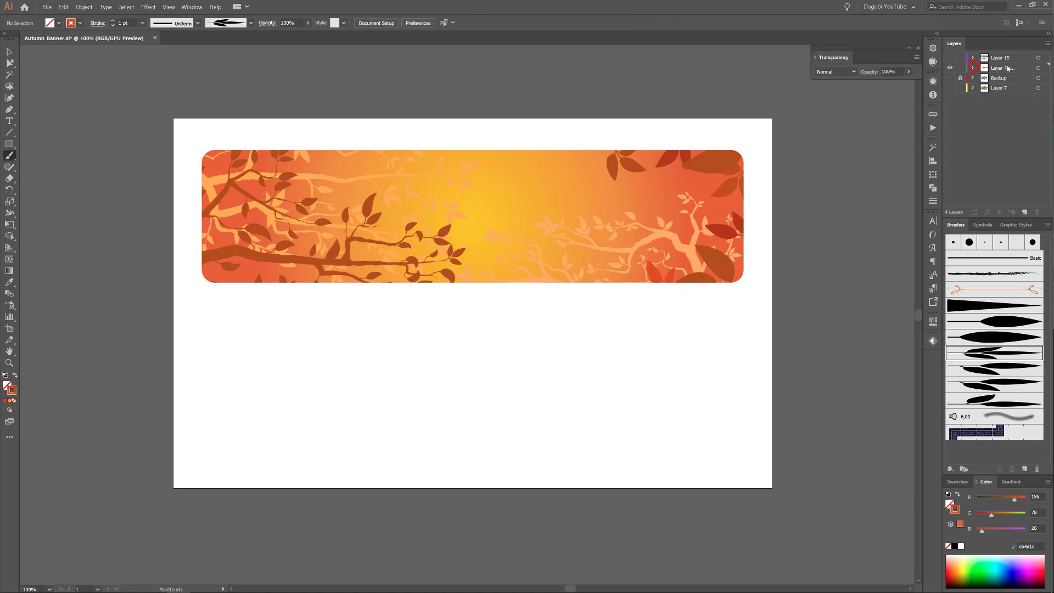
{"action": "left_click", "coordinate": [1016, 67]}
{"action": "left_click_drag", "start_coordinate": [1016, 66], "coordinate": [1023, 212]}
- Move all artwork of one banner copy straight down, below the other banner on the white artboard
{"action": "left_click", "coordinate": [1038, 68]}
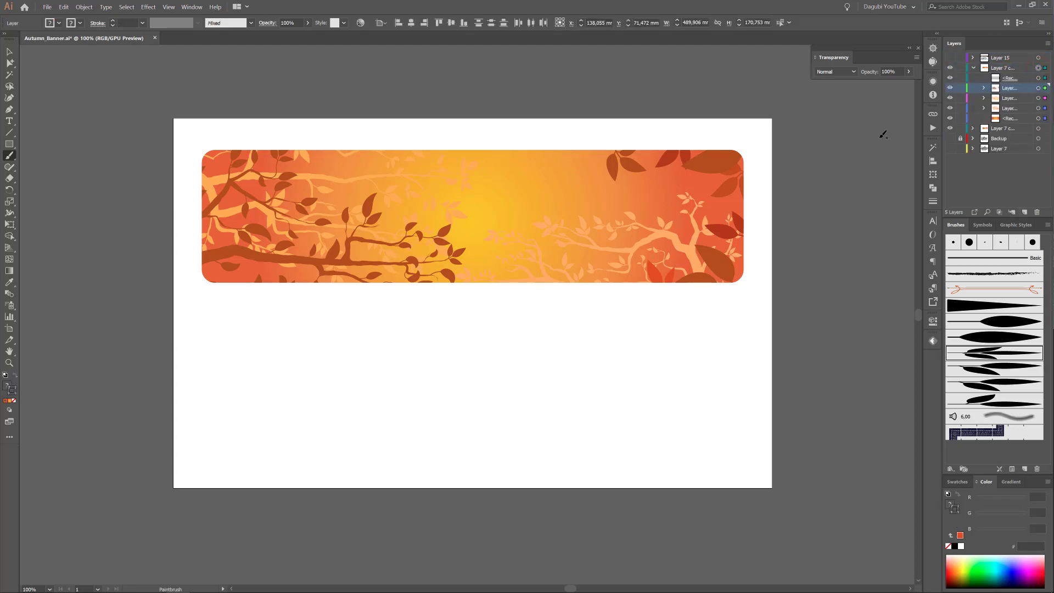
{"action": "key", "text": "shift+Down"}
{"action": "key", "text": "shift+Down"}
{"action": "key", "text": "shift+Down"}
{"action": "key", "text": "shift+Down"}
{"action": "key", "text": "shift+Down"}
{"action": "key", "text": "shift+Down"}
{"action": "key", "text": "shift+Down"}
{"action": "key", "text": "shift+Down"}
{"action": "key", "text": "shift+Down"}
{"action": "key", "text": "shift+Down"}
{"action": "key", "text": "shift+Down"}
{"action": "key", "text": "shift+Down"}
{"action": "key", "text": "shift+Down"}
{"action": "key", "text": "shift+Down"}
{"action": "key", "text": "shift+Down"}
{"action": "key", "text": "shift+Down"}
{"action": "key", "text": "shift+Down"}
{"action": "key", "text": "shift+Down"}
{"action": "key", "text": "shift+Down"}
{"action": "key", "text": "shift+Down"}
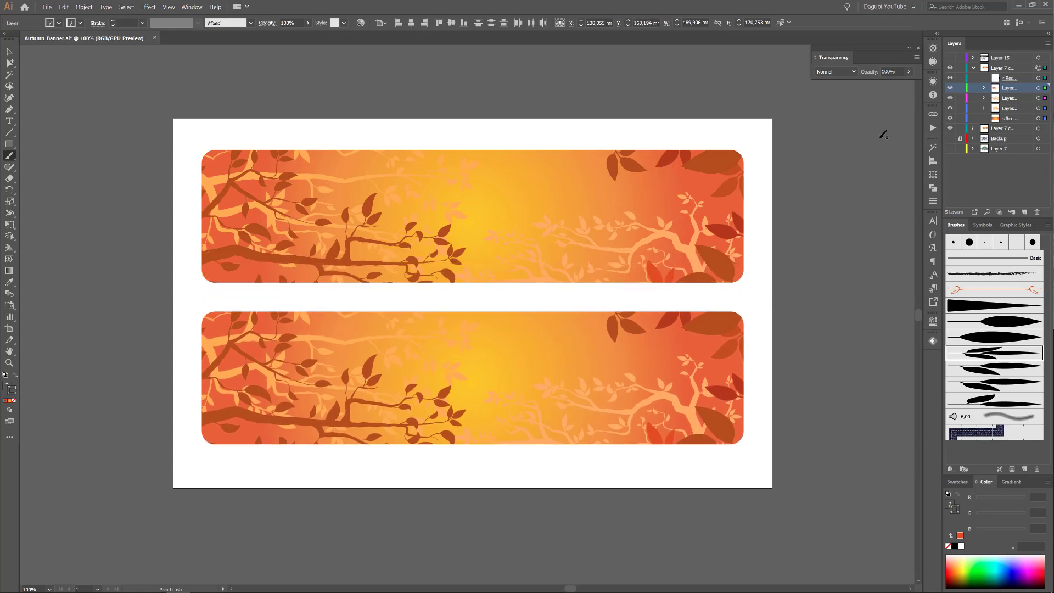
{"action": "key", "text": "shift+Down"}
{"action": "key", "text": "shift+Down"}
- Recolor the lower banner's background gradient with linked harmony colors, setting saturation to 54% and hue to 9°
{"action": "left_click", "coordinate": [1038, 118]}
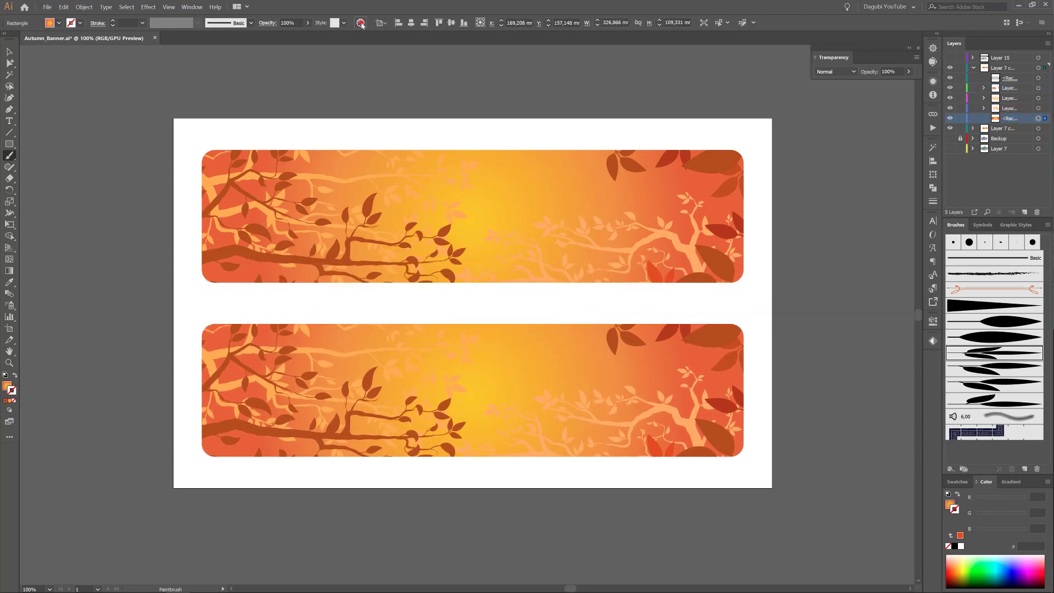
{"action": "left_click", "coordinate": [360, 23]}
{"action": "left_click", "coordinate": [792, 106]}
{"action": "left_click", "coordinate": [881, 247]}
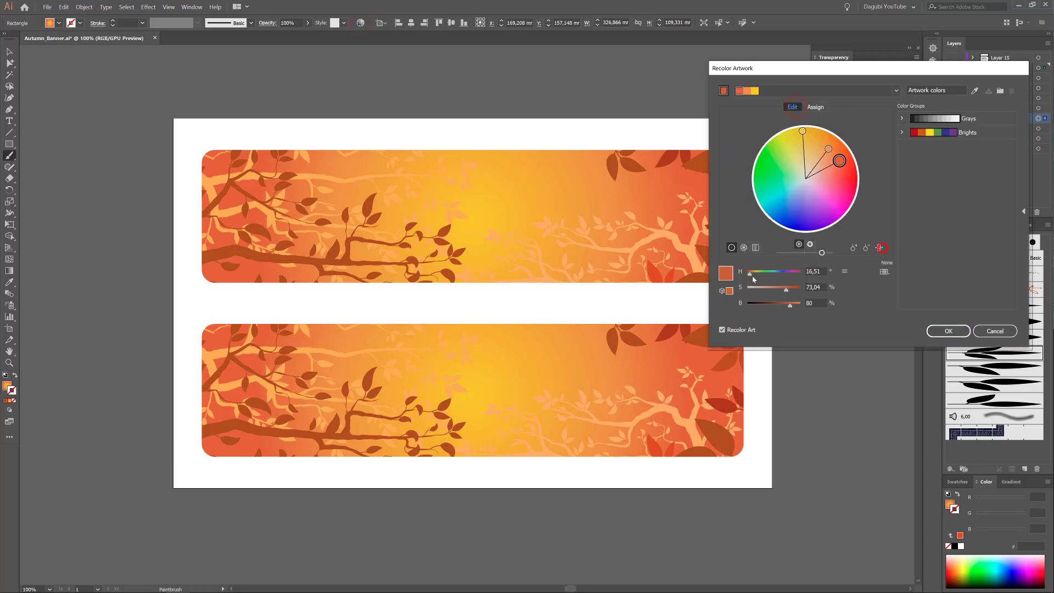
{"action": "left_click_drag", "start_coordinate": [782, 289], "coordinate": [777, 290]}
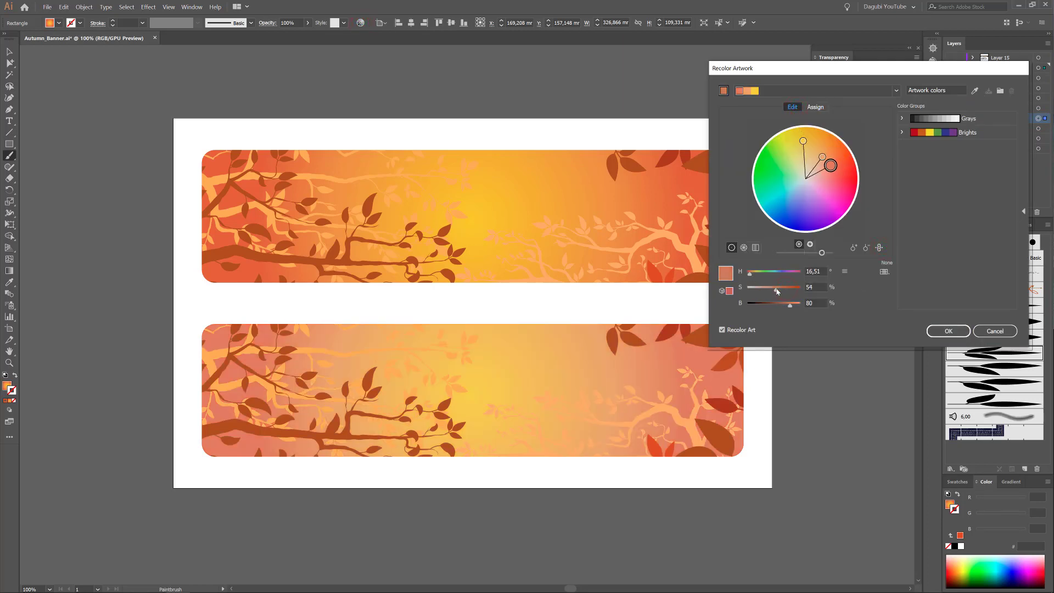
{"action": "left_click", "coordinate": [750, 274]}
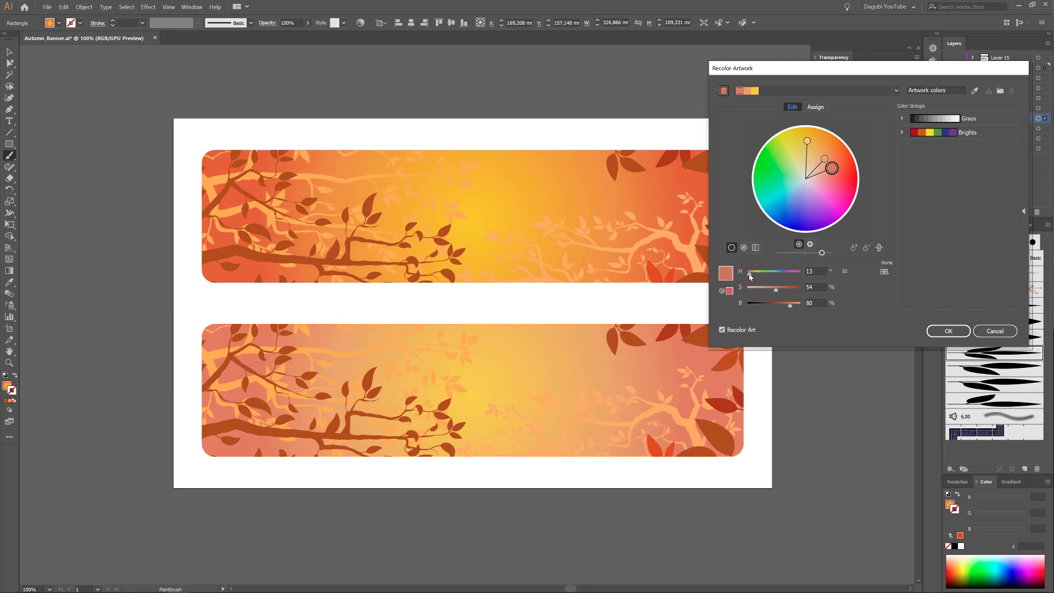
{"action": "left_click_drag", "start_coordinate": [750, 276], "coordinate": [749, 276]}
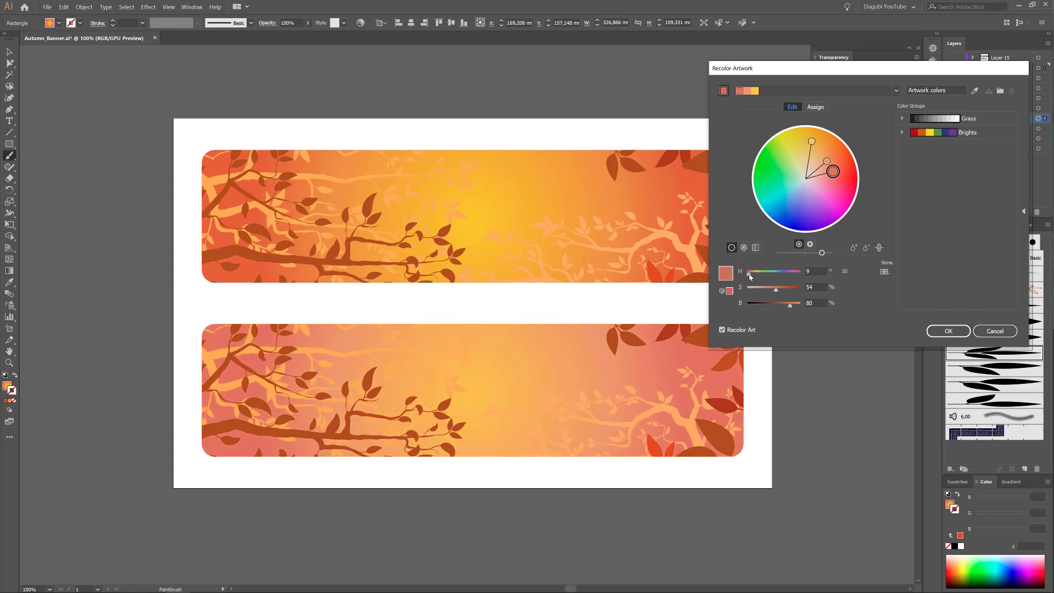
{"action": "left_click", "coordinate": [960, 328]}
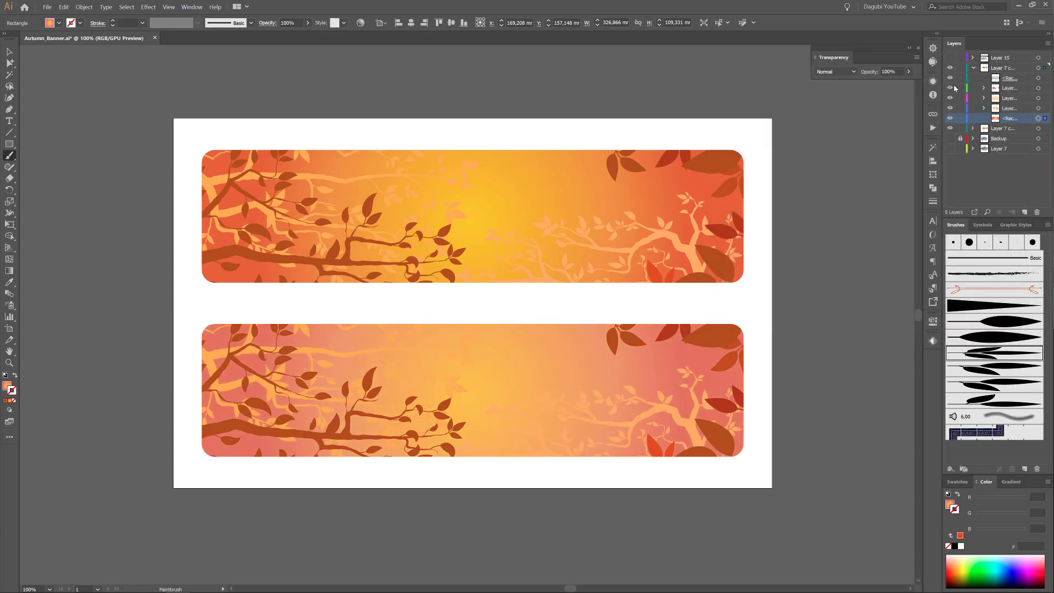
- Delete all the painted leaf strokes from the lower banner's dark branch layer
{"action": "left_click", "coordinate": [984, 88]}
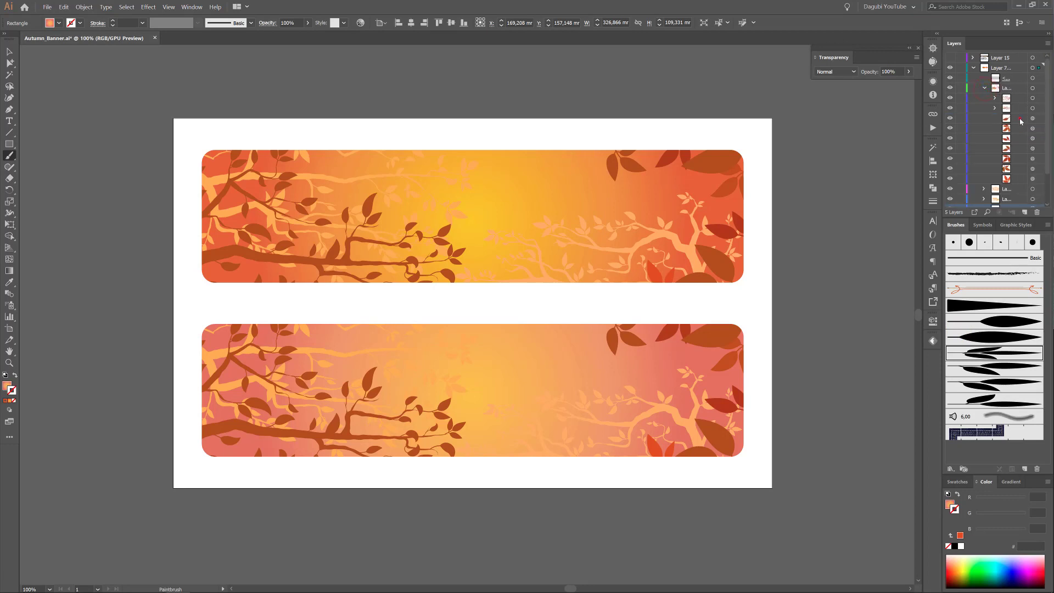
{"action": "left_click", "coordinate": [1020, 118]}
{"action": "left_click", "coordinate": [1019, 179], "text": "shift"}
{"action": "left_click", "coordinate": [1036, 212]}
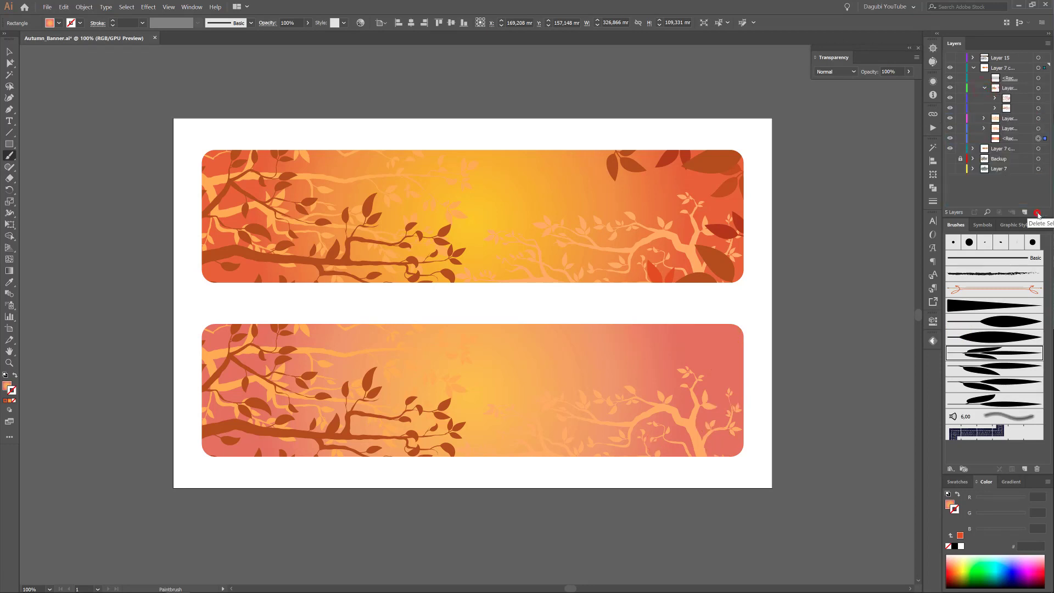
{"action": "left_click", "coordinate": [985, 88]}
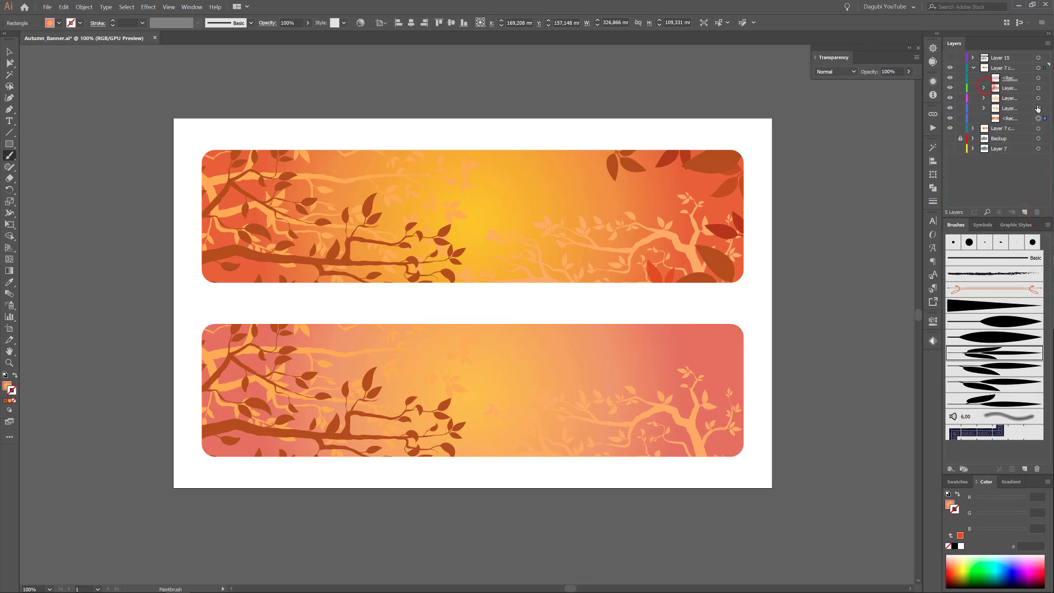
- Show the selection edges and move the lower banner's dark branch to the right and up
{"action": "left_click", "coordinate": [1038, 88]}
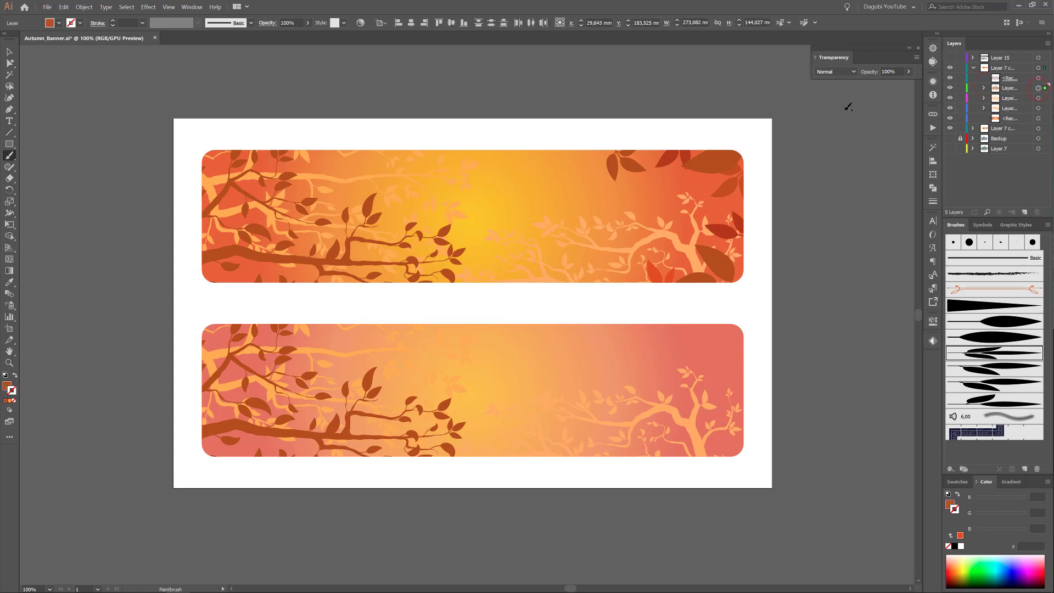
{"action": "left_click", "coordinate": [169, 7]}
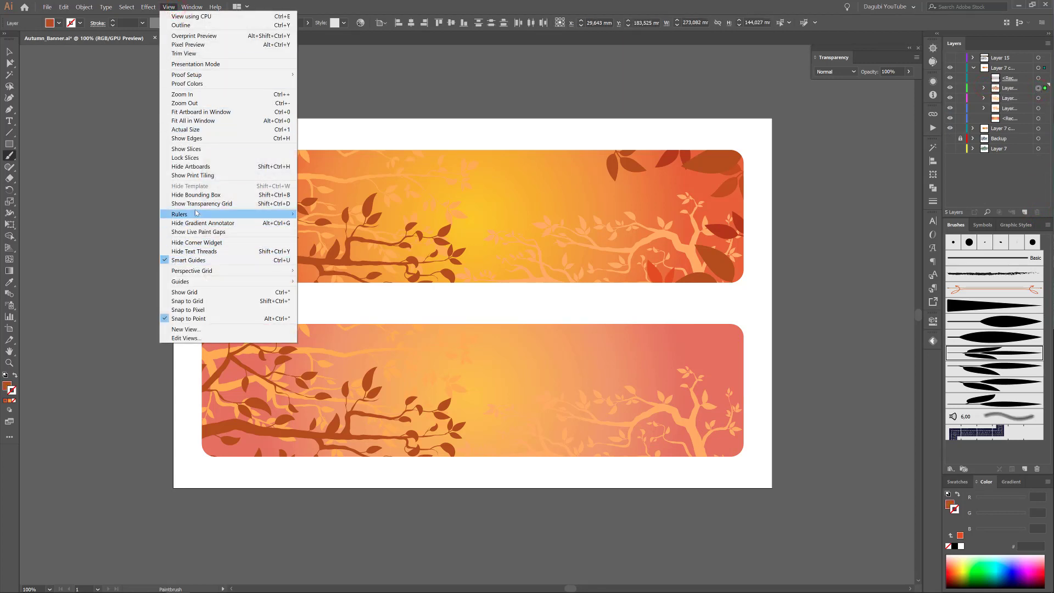
{"action": "left_click", "coordinate": [187, 138]}
{"action": "key", "text": "v"}
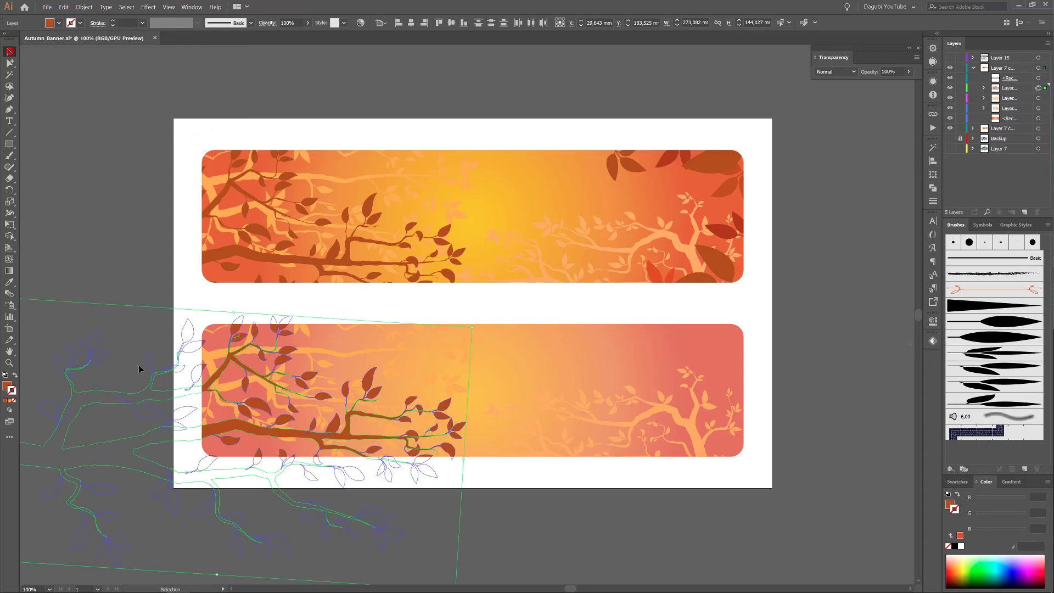
{"action": "left_click_drag", "start_coordinate": [132, 447], "coordinate": [240, 401]}
- Flip the dark branch horizontally and scale it down to about 158 mm wide at the lower banner's right end
{"action": "left_click", "coordinate": [932, 160]}
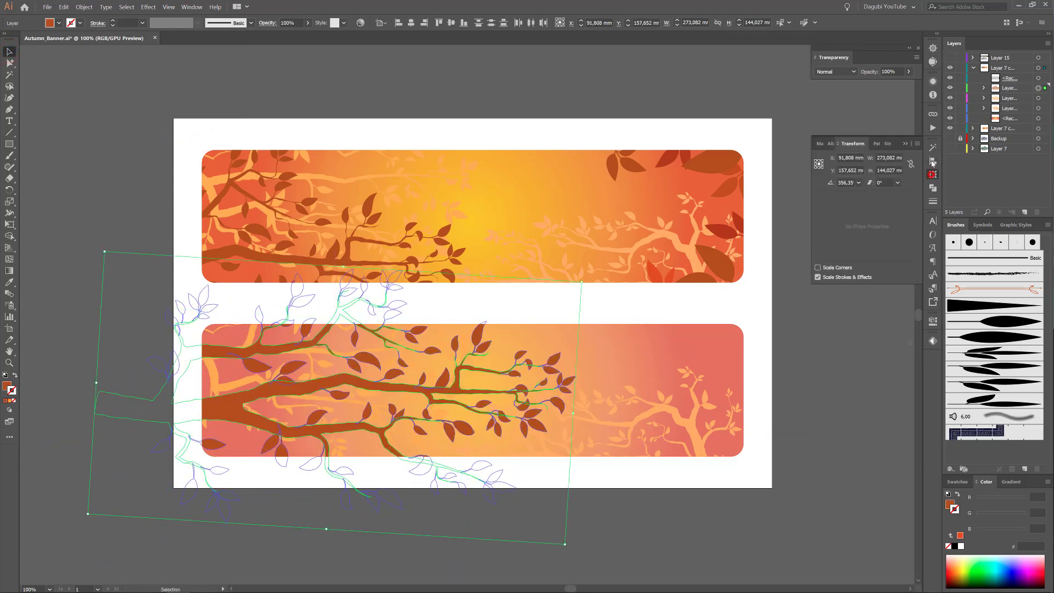
{"action": "left_click", "coordinate": [916, 143]}
{"action": "left_click", "coordinate": [941, 172]}
{"action": "left_click_drag", "start_coordinate": [334, 386], "coordinate": [693, 322]}
{"action": "left_click_drag", "start_coordinate": [462, 197], "coordinate": [659, 312]}
{"action": "left_click_drag", "start_coordinate": [864, 401], "coordinate": [755, 364]}
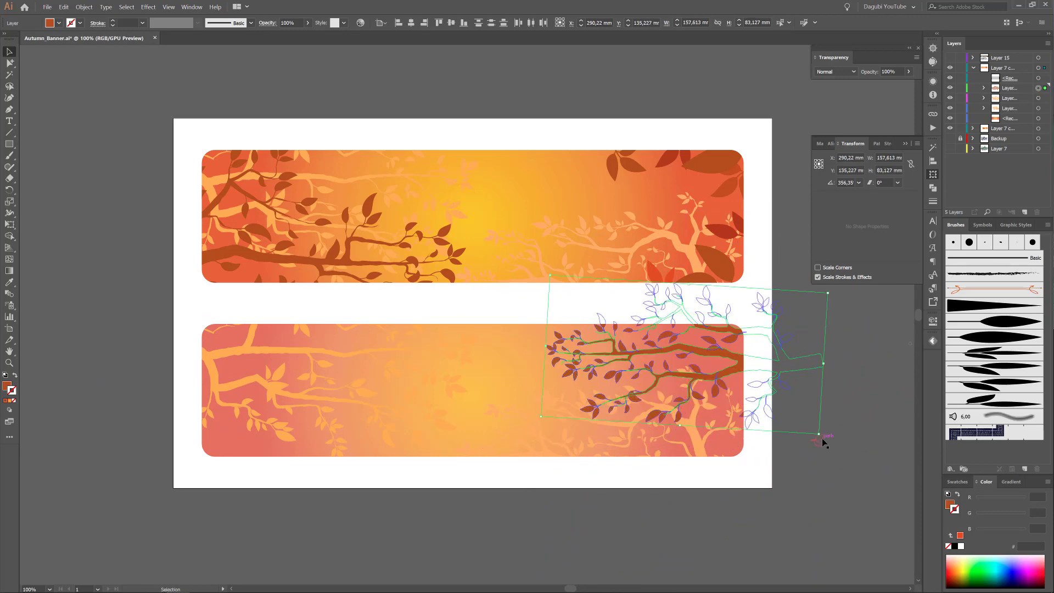
{"action": "left_click", "coordinate": [822, 438]}
- Rotate the lower banner's dark branch to about 7.4° and enlarge it to about 171.5 mm wide, shifting it slightly up
{"action": "left_click", "coordinate": [984, 108]}
{"action": "left_click", "coordinate": [1039, 118]}
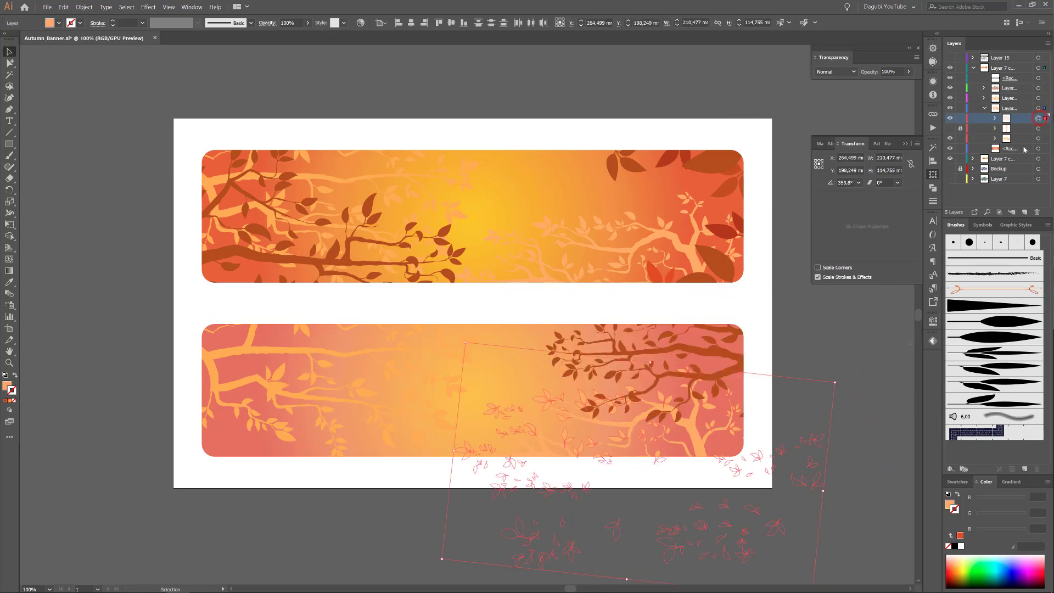
{"action": "left_click", "coordinate": [1038, 87]}
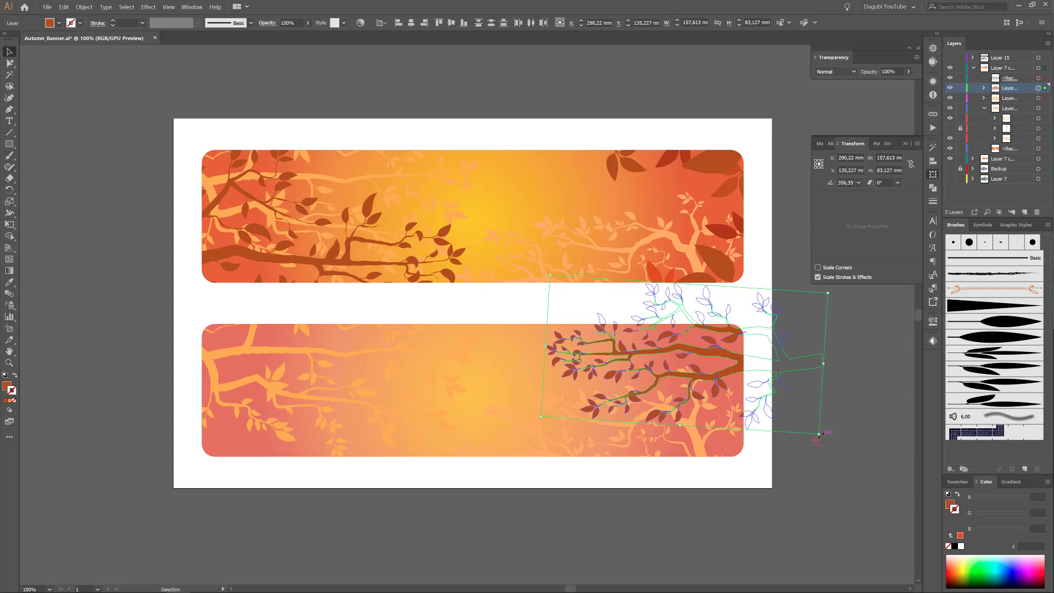
{"action": "left_click_drag", "start_coordinate": [821, 435], "coordinate": [834, 410]}
{"action": "left_click_drag", "start_coordinate": [554, 442], "coordinate": [512, 462]}
{"action": "left_click_drag", "start_coordinate": [739, 356], "coordinate": [739, 343]}
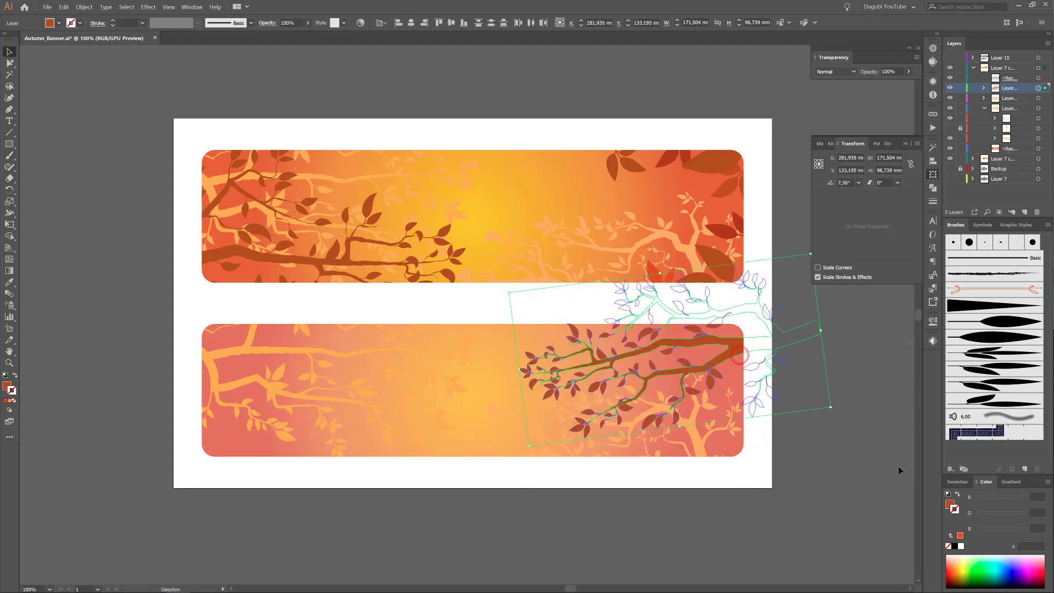
- Fill the lower banner's dark branch with the yellow-to-red radial gradient
{"action": "left_click", "coordinate": [948, 503]}
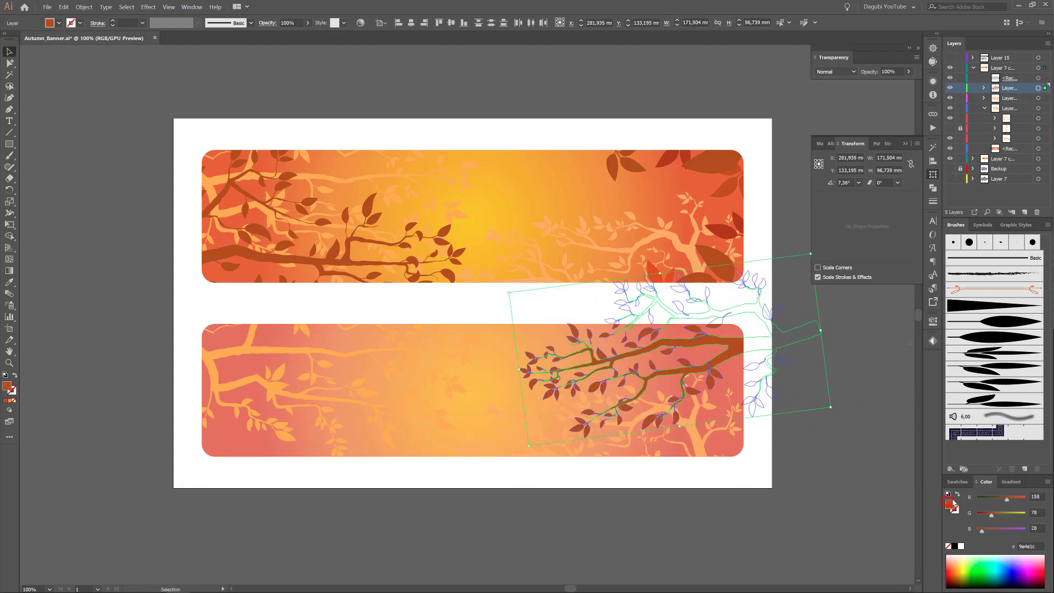
{"action": "left_click", "coordinate": [1012, 482]}
{"action": "left_click", "coordinate": [953, 498]}
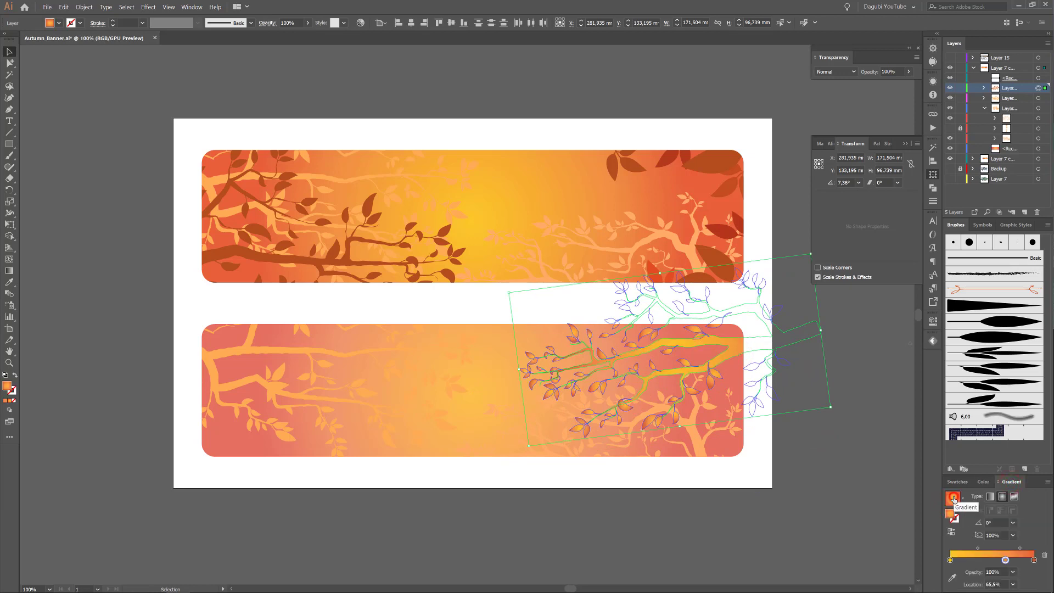
{"action": "left_click", "coordinate": [874, 486]}
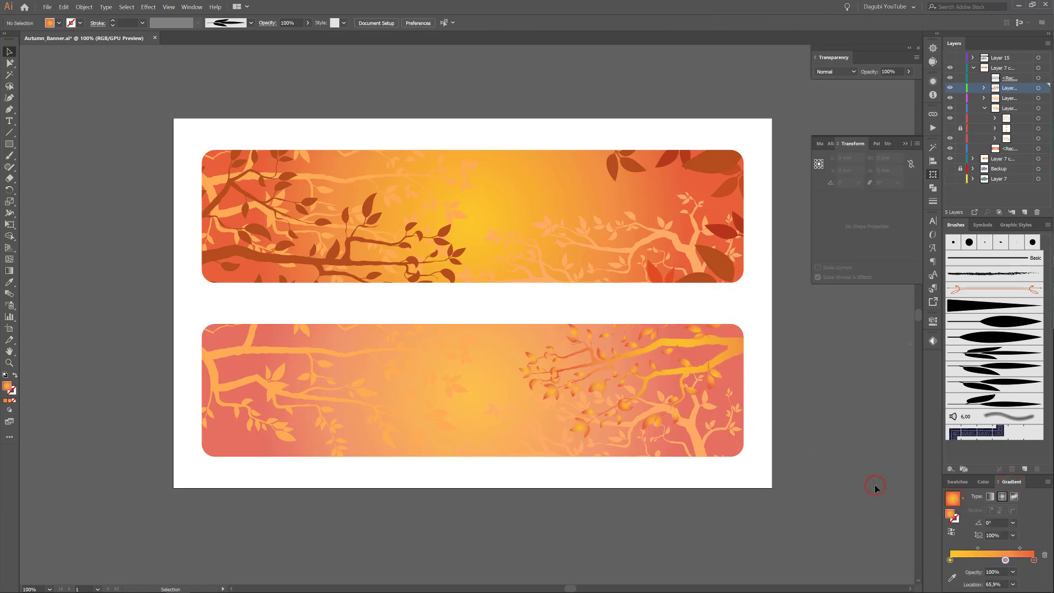
- Change the lower banner's foreground branch to a linear gradient running diagonally at about -159°, yellow at its base and red at the tips
{"action": "left_click", "coordinate": [1038, 89]}
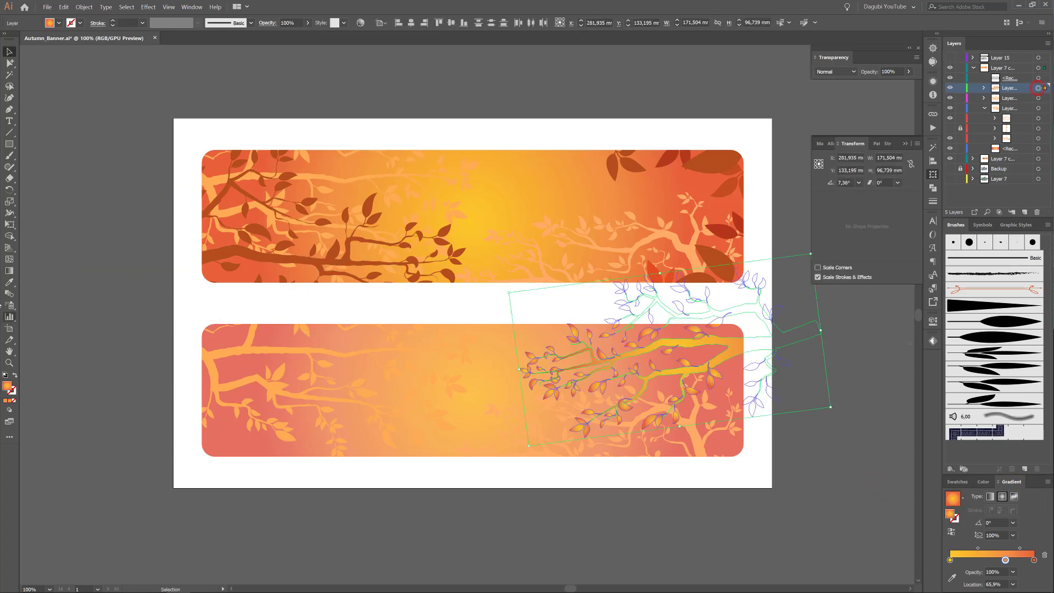
{"action": "left_click", "coordinate": [9, 271]}
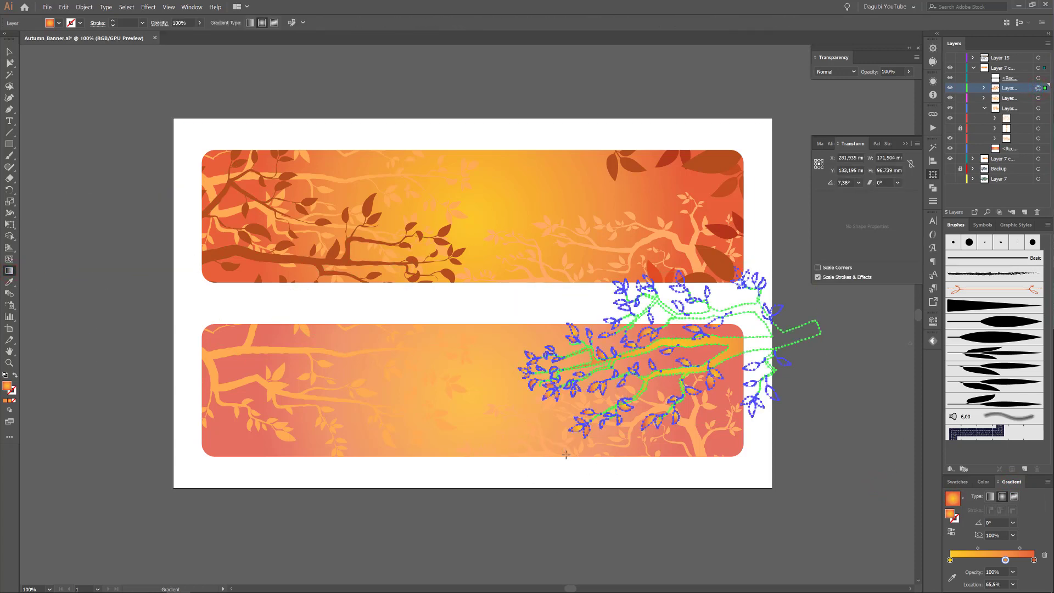
{"action": "left_click", "coordinate": [990, 497]}
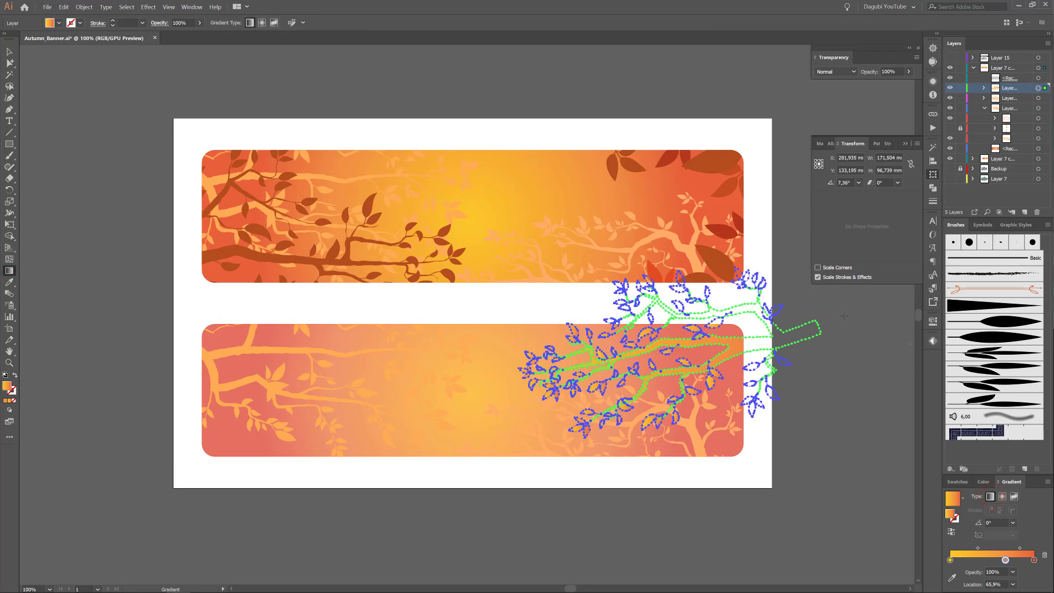
{"action": "key", "text": "ctrl+h"}
{"action": "left_click_drag", "start_coordinate": [829, 318], "coordinate": [573, 415]}
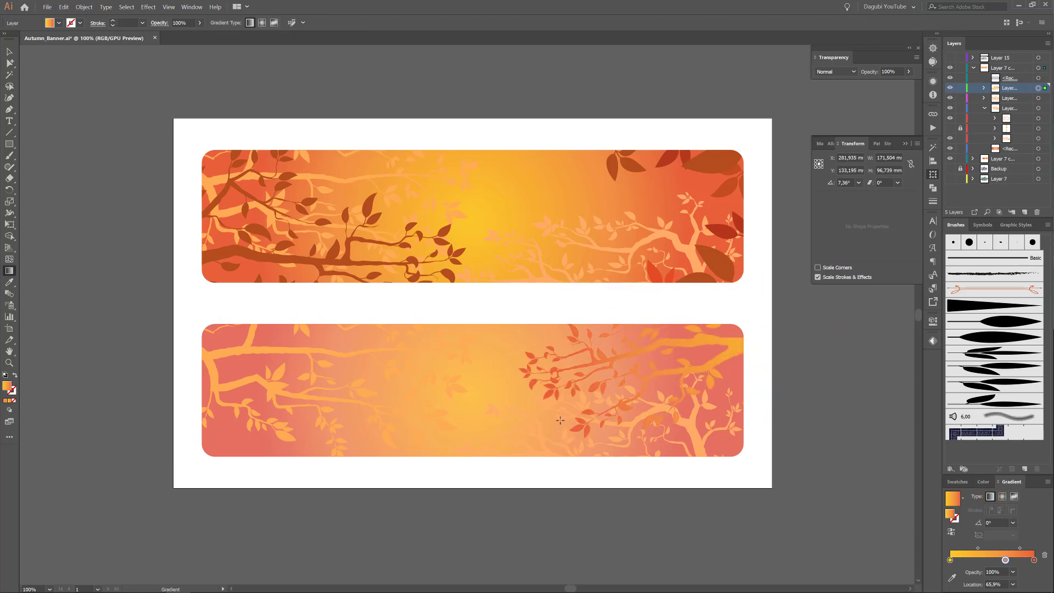
- Fill the lower banner's left-hand branch with the linear yellow-to-red gradient, running diagonally at about 125° with red at the upper left
{"action": "left_click", "coordinate": [949, 99]}
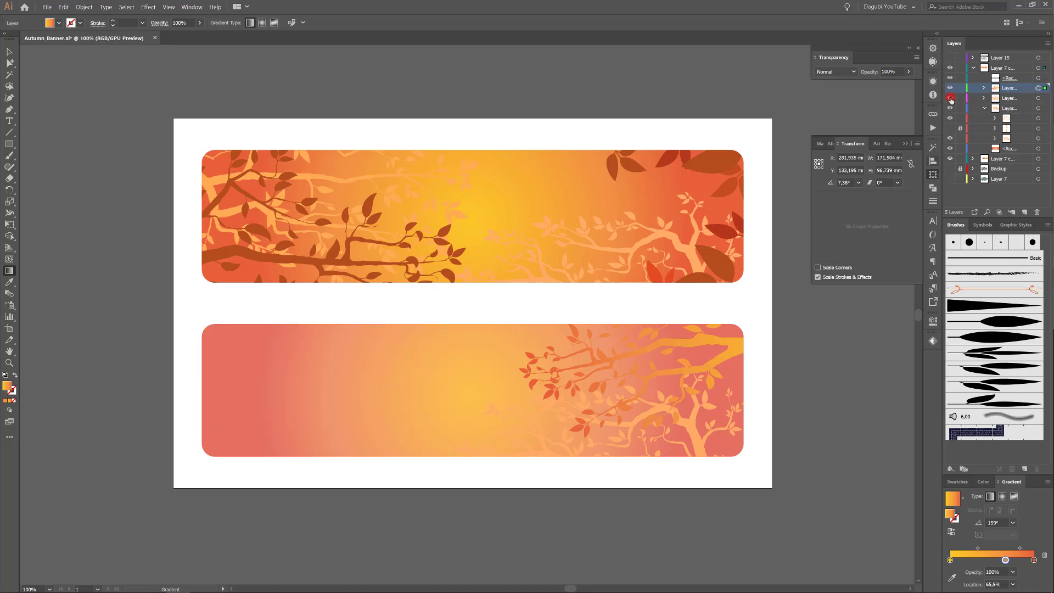
{"action": "left_click", "coordinate": [951, 99]}
{"action": "left_click", "coordinate": [1038, 99]}
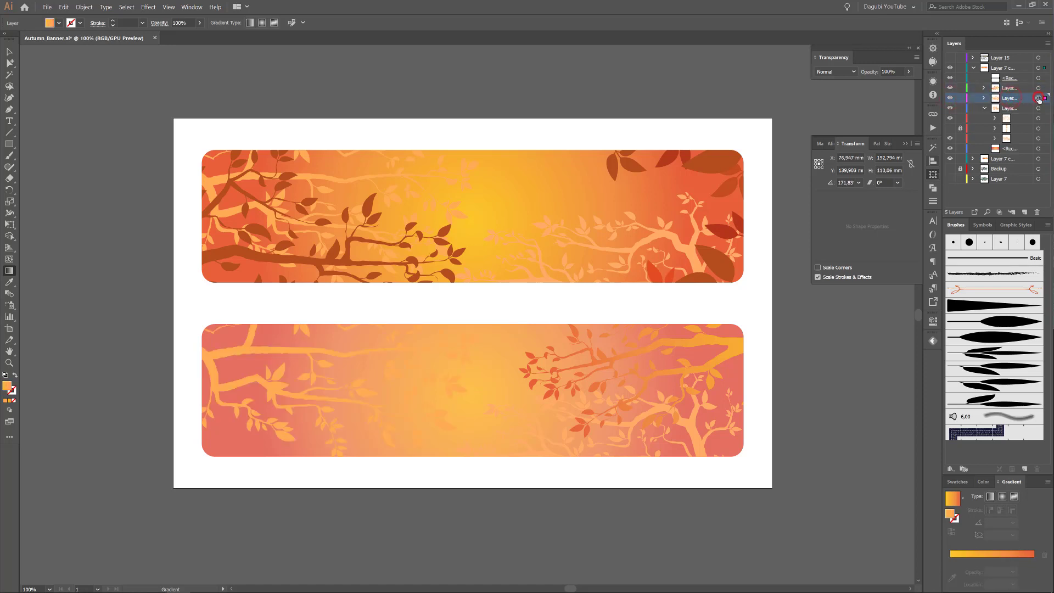
{"action": "left_click", "coordinate": [953, 498]}
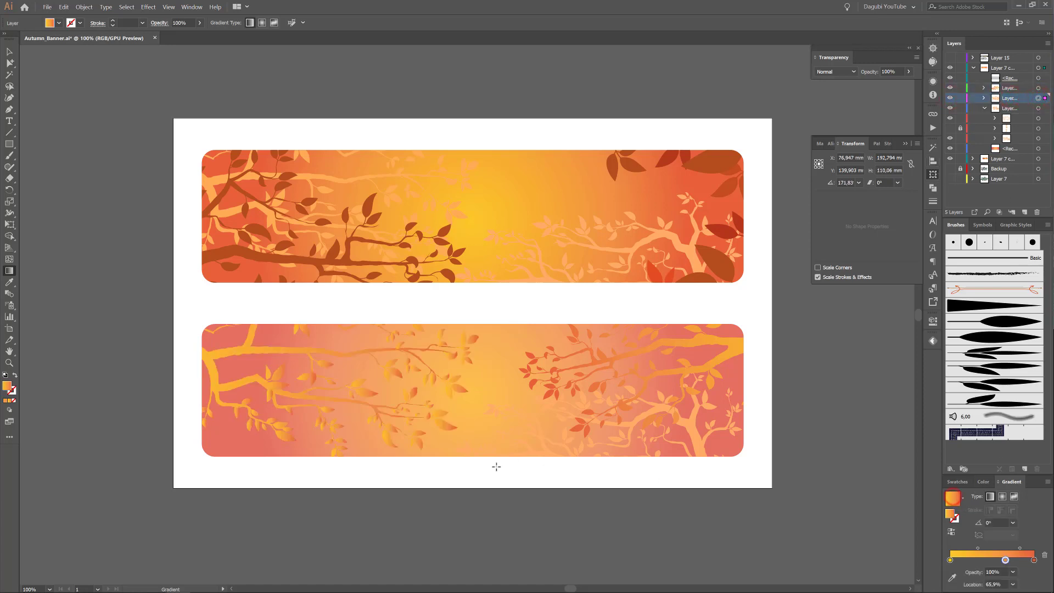
{"action": "left_click_drag", "start_coordinate": [342, 509], "coordinate": [233, 343]}
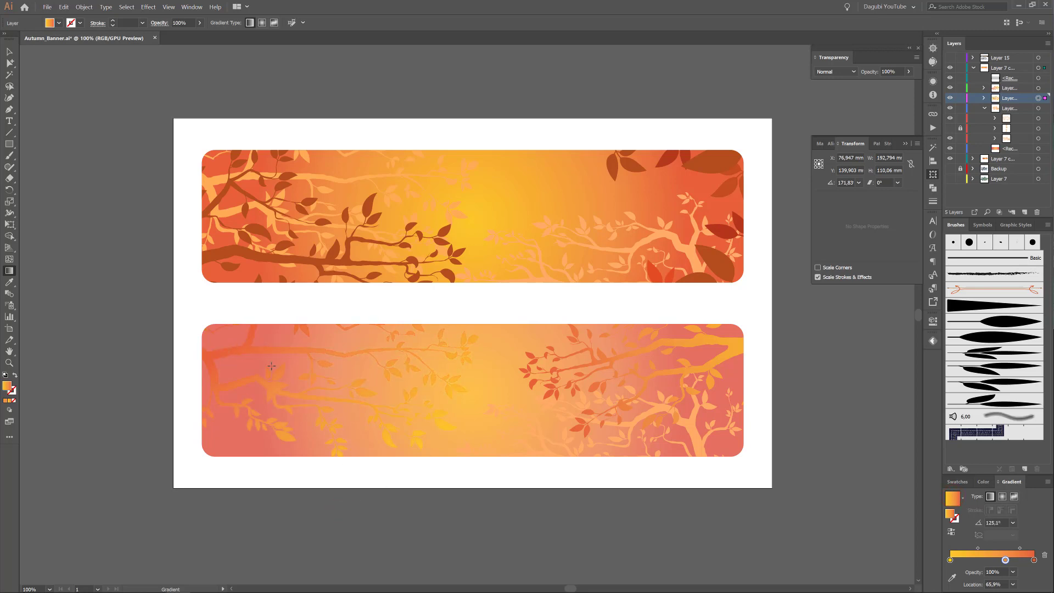
- Recolor the yellow stop of the left-hand branch's gradient to pale peach, RGB 239, 206, 178
{"action": "double_click", "coordinate": [949, 560]}
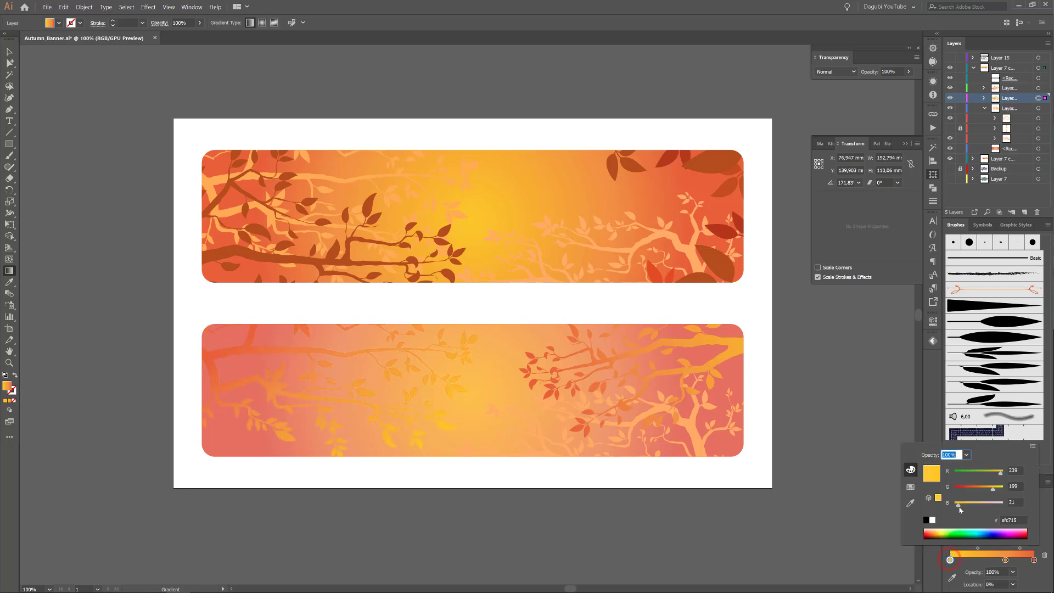
{"action": "left_click_drag", "start_coordinate": [971, 503], "coordinate": [977, 503]}
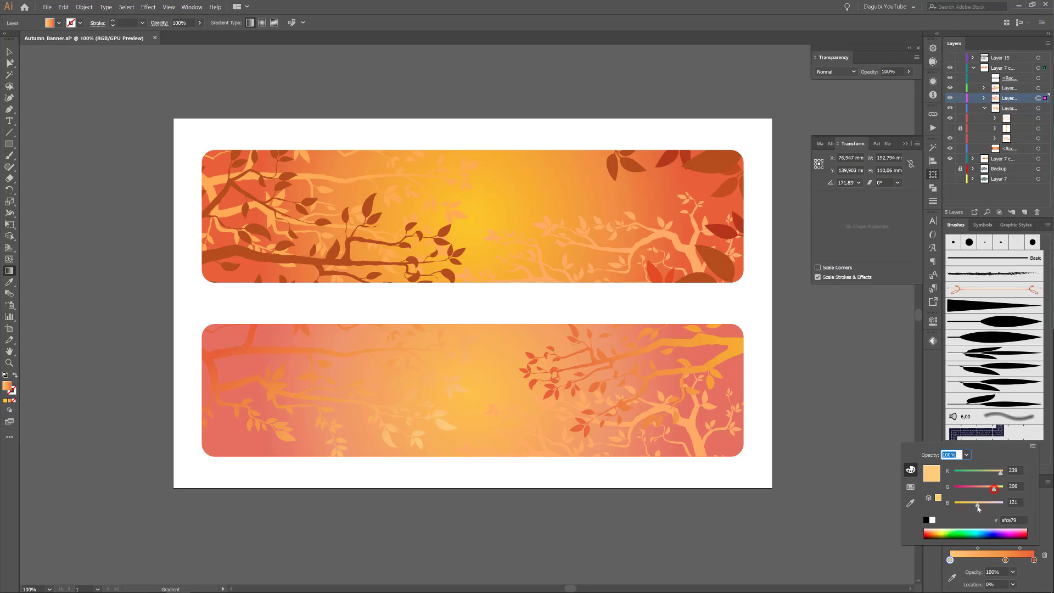
{"action": "left_click", "coordinate": [857, 403]}
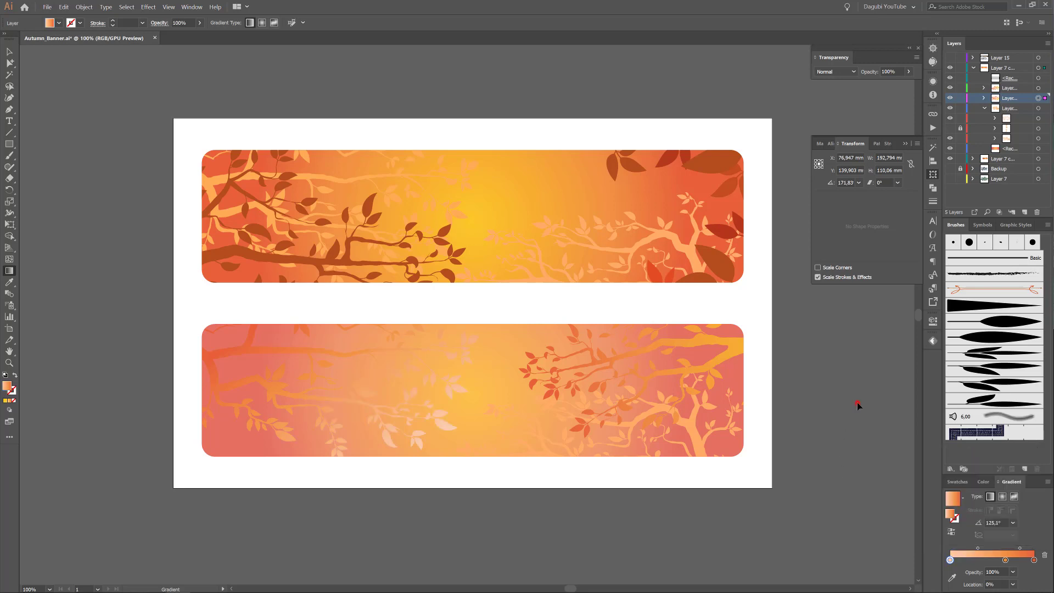
- Move the lower banner's left-hand branch down, rotate it to about 183.4°, and flip it vertically
{"action": "left_click", "coordinate": [10, 225]}
{"action": "left_click_drag", "start_coordinate": [298, 375], "coordinate": [290, 415]}
{"action": "left_click_drag", "start_coordinate": [451, 541], "coordinate": [466, 498]}
{"action": "left_click", "coordinate": [934, 177]}
{"action": "left_click", "coordinate": [933, 176]}
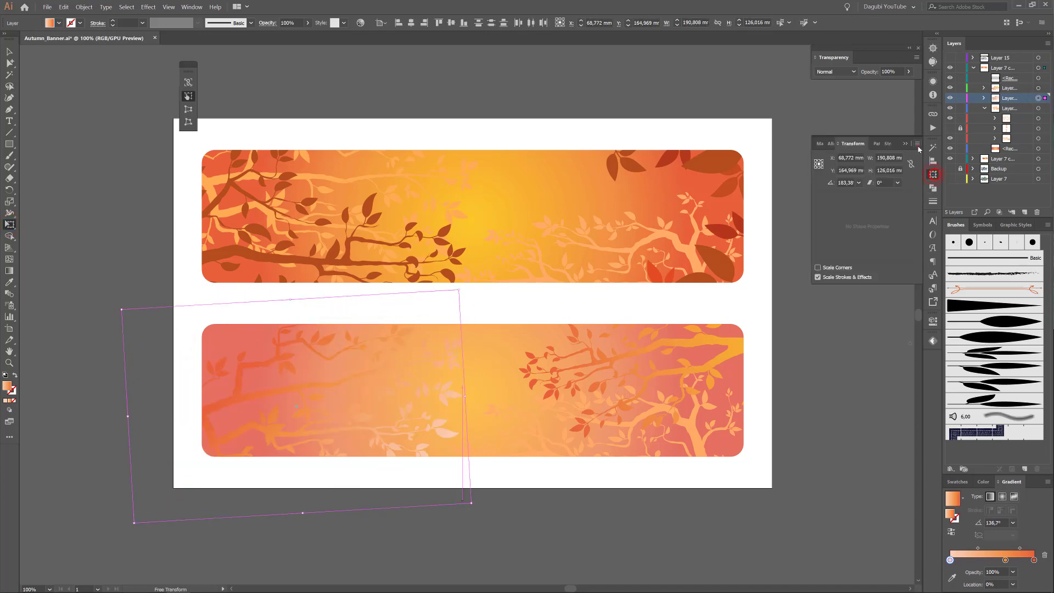
{"action": "left_click", "coordinate": [917, 143]}
{"action": "left_click", "coordinate": [934, 175]}
- Scale the flipped left-hand branch to about 162 mm wide, rotate it to about 195.5°, and settle it in the lower-left corner
{"action": "mouse_move", "coordinate": [384, 386]}
{"action": "left_mouse_down"}
{"action": "mouse_move", "coordinate": [357, 380]}
{"action": "mouse_move", "coordinate": [392, 381]}
{"action": "left_mouse_up"}
{"action": "left_click_drag", "start_coordinate": [463, 280], "coordinate": [416, 316]}
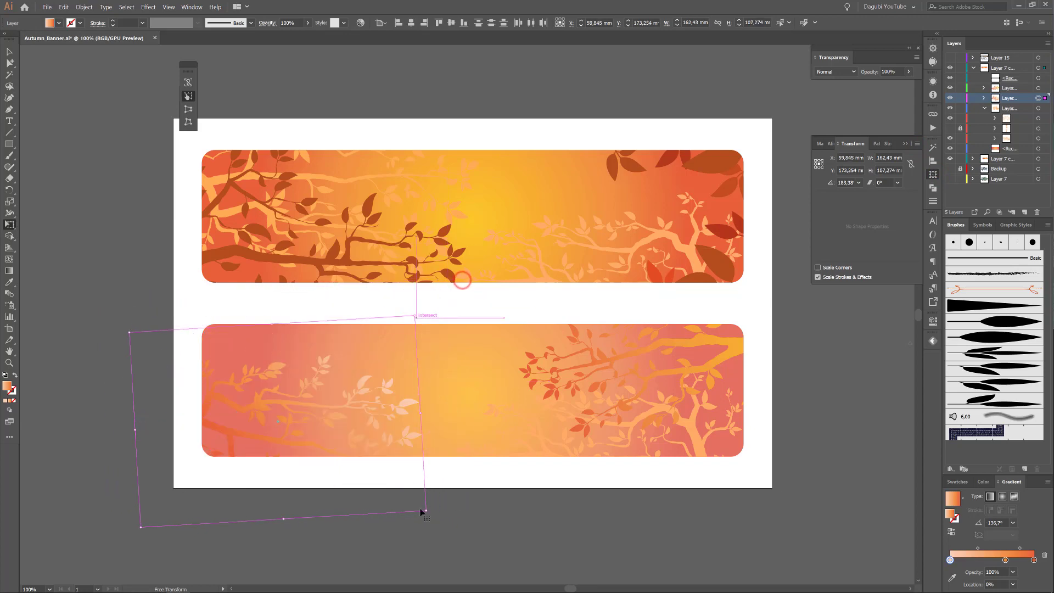
{"action": "left_click_drag", "start_coordinate": [428, 518], "coordinate": [441, 483]}
{"action": "left_click_drag", "start_coordinate": [400, 376], "coordinate": [386, 384]}
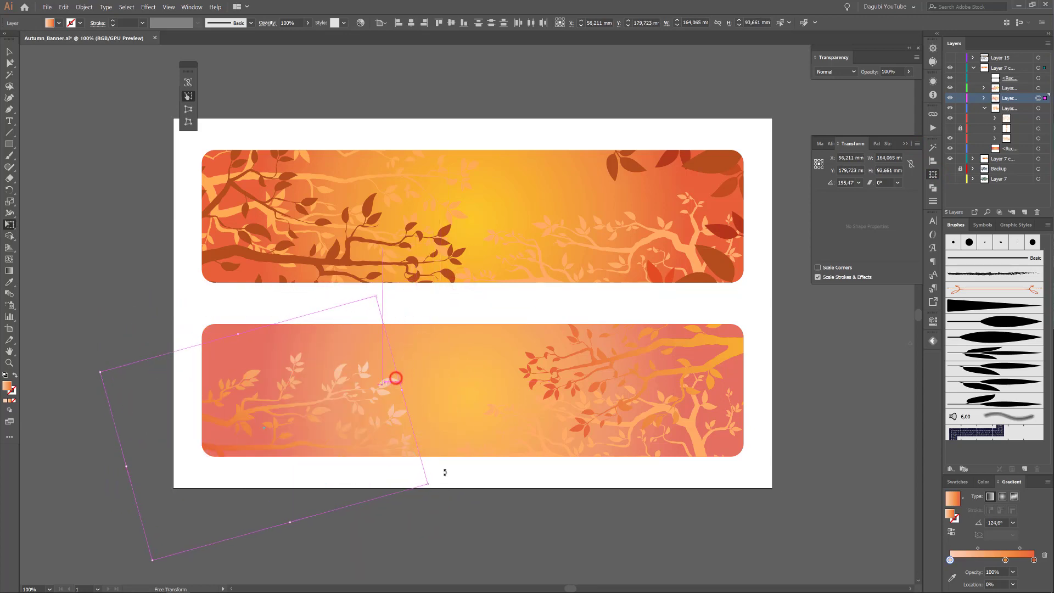
- Move the lower banner's background tree toward the banner's middle and flip it vertically
{"action": "left_click", "coordinate": [1038, 108]}
{"action": "left_click_drag", "start_coordinate": [700, 457], "coordinate": [537, 408]}
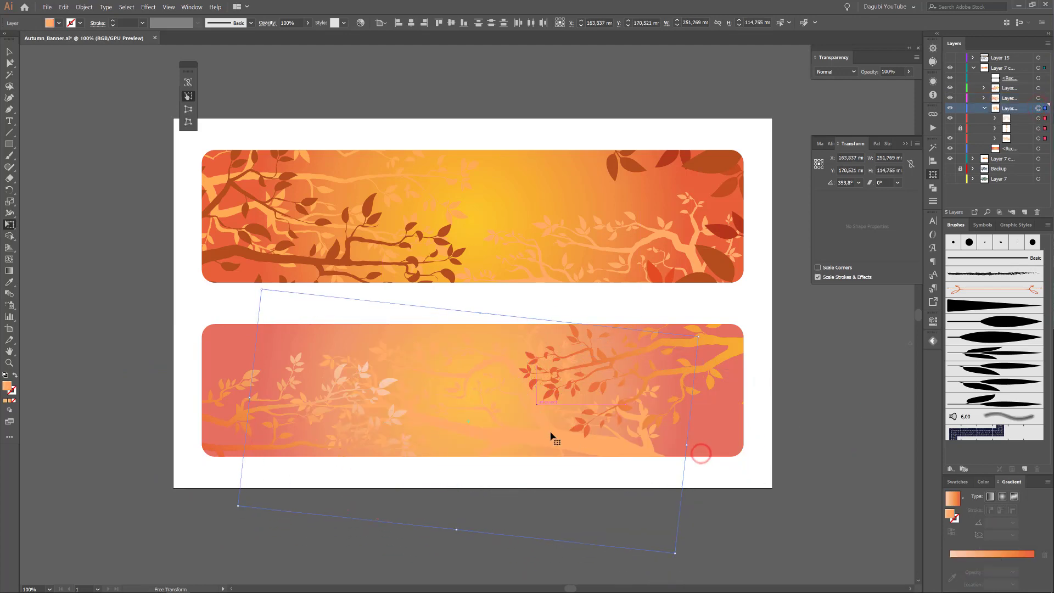
{"action": "right_click", "coordinate": [550, 433]}
{"action": "left_click", "coordinate": [931, 173]}
{"action": "left_click", "coordinate": [932, 173]}
{"action": "left_click", "coordinate": [917, 144]}
{"action": "left_click", "coordinate": [940, 173]}
- Reposition the flipped background tree at the lower banner's right end, at about X 247.9 mm, Y 180.8 mm
{"action": "left_click_drag", "start_coordinate": [505, 409], "coordinate": [607, 416]}
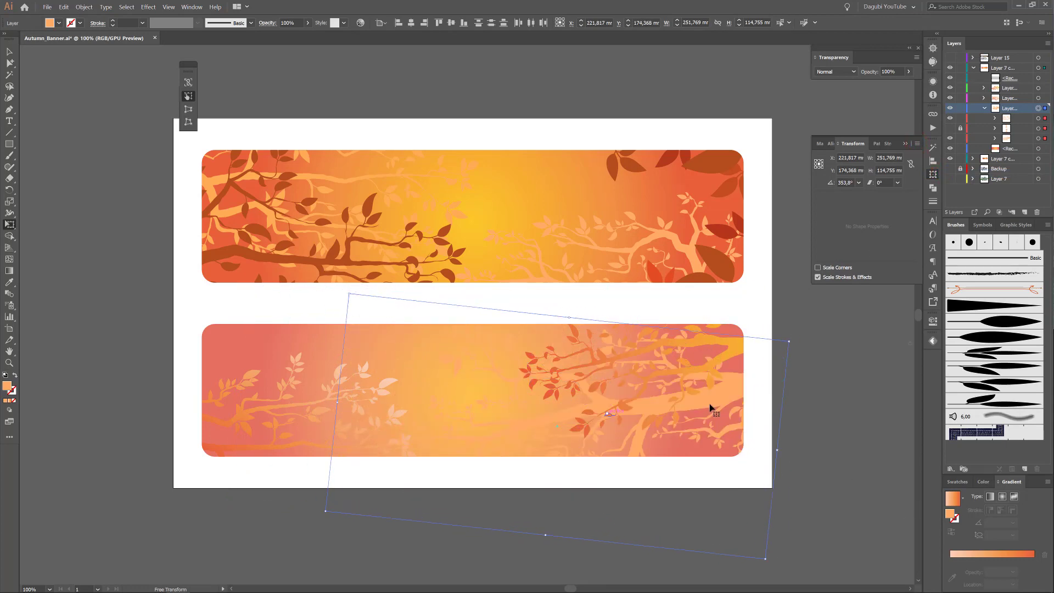
{"action": "left_click_drag", "start_coordinate": [710, 405], "coordinate": [801, 419]}
{"action": "left_click_drag", "start_coordinate": [780, 475], "coordinate": [775, 466]}
{"action": "left_click_drag", "start_coordinate": [795, 468], "coordinate": [758, 470]}
- Fill the background tree with the linear peach-to-red gradient, running diagonally from upper left to lower right at about -30.7°
{"action": "left_click", "coordinate": [951, 497]}
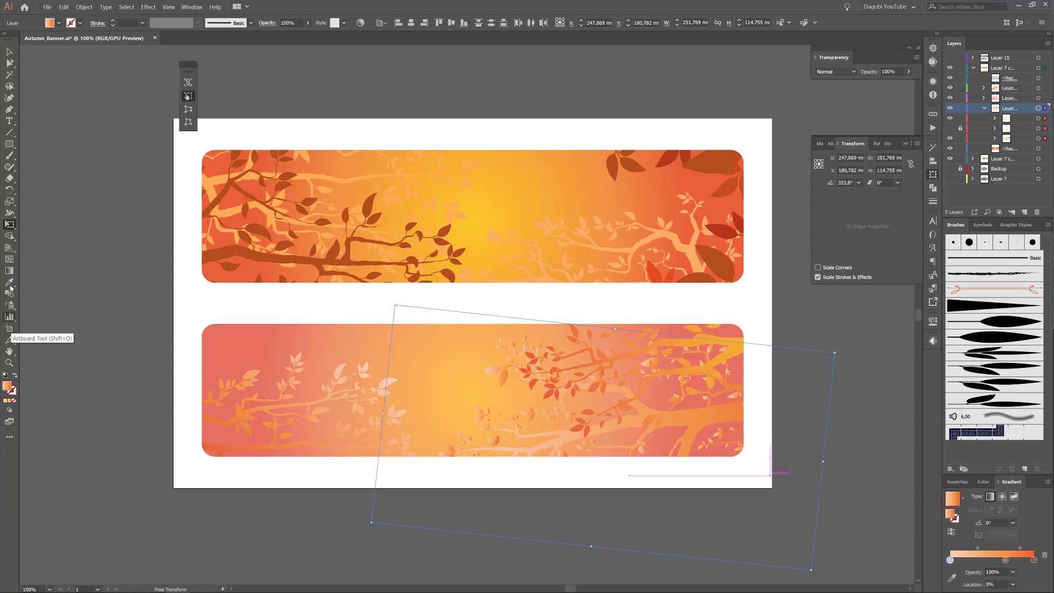
{"action": "key", "text": "g"}
{"action": "left_click_drag", "start_coordinate": [469, 325], "coordinate": [739, 485]}
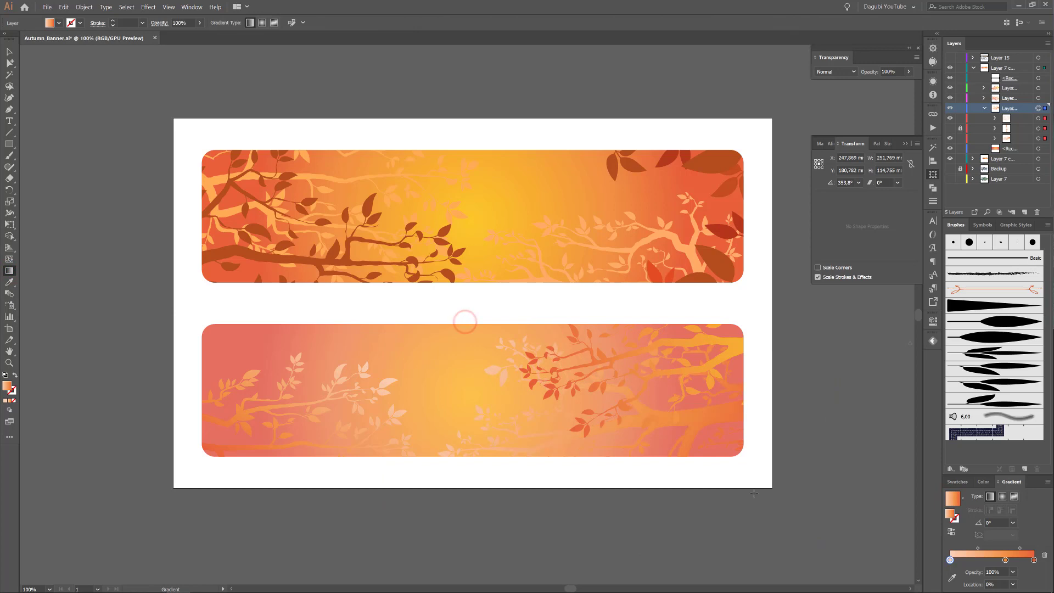
- Recolor the peach stop of the background tree's gradient to bright yellow, about RGB 255, 246, 85
{"action": "double_click", "coordinate": [950, 561]}
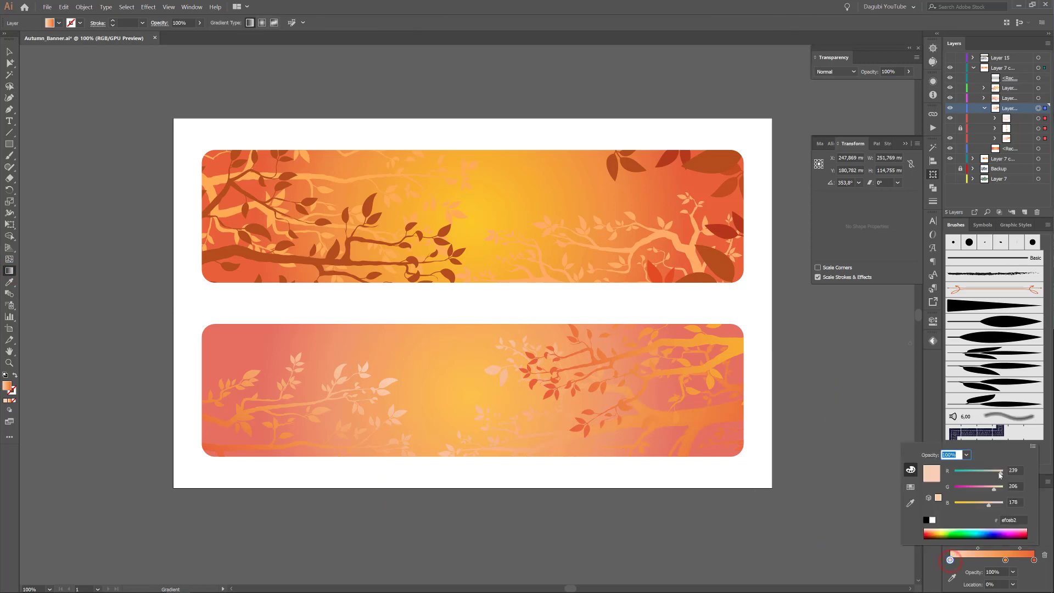
{"action": "mouse_move", "coordinate": [988, 504]}
{"action": "left_mouse_down"}
{"action": "mouse_move", "coordinate": [972, 506]}
{"action": "mouse_move", "coordinate": [1003, 492]}
{"action": "left_mouse_up"}
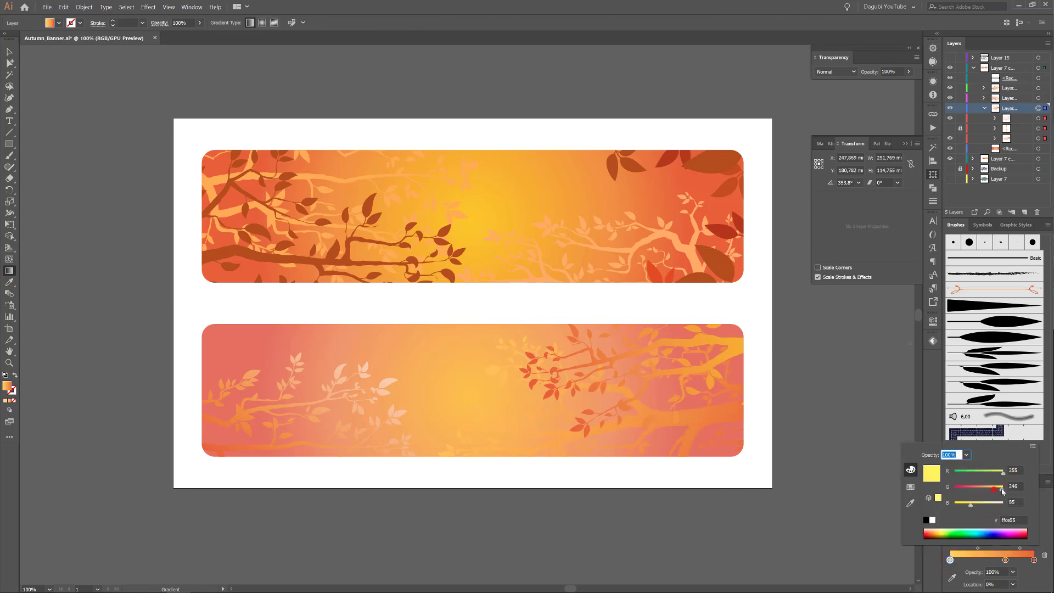
{"action": "left_click", "coordinate": [858, 390]}
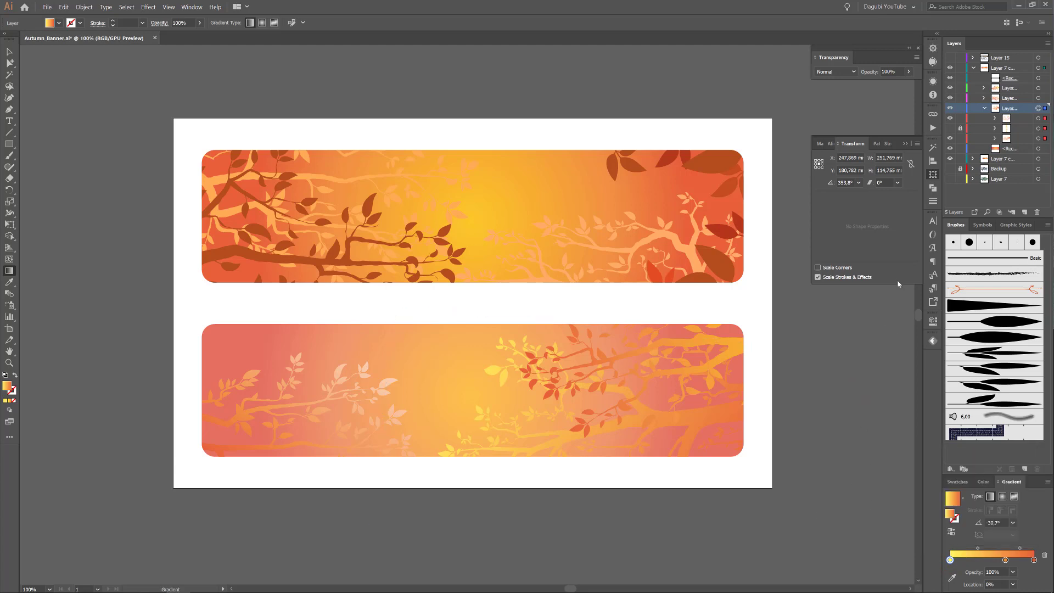
- Select the lower banner's rounded outline rectangle and turn on the display of selection edges
{"action": "left_click", "coordinate": [950, 78]}
{"action": "left_click", "coordinate": [950, 78]}
{"action": "left_click", "coordinate": [1007, 80]}
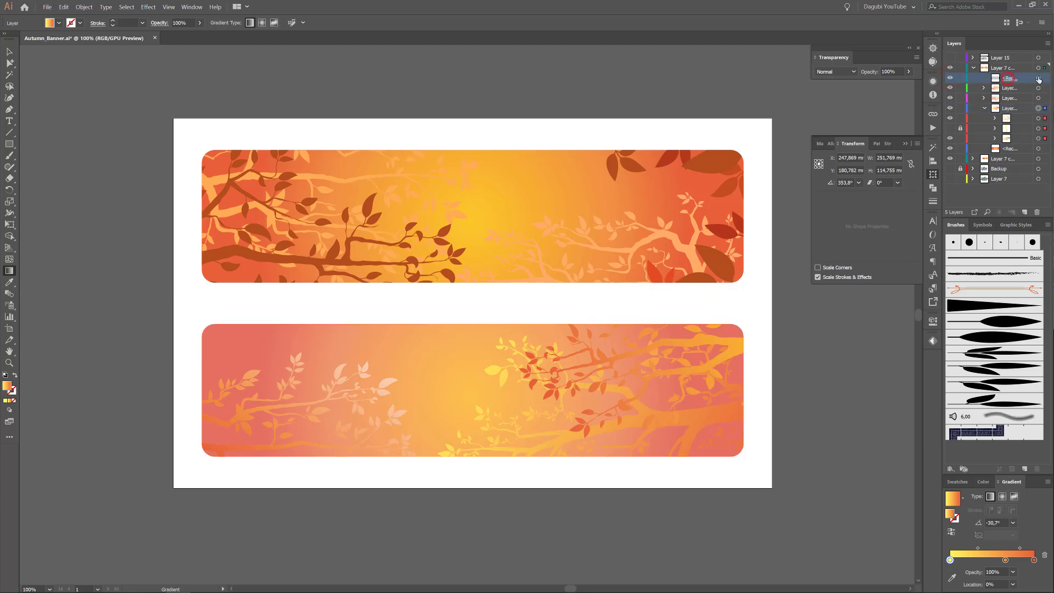
{"action": "mouse_move", "coordinate": [1023, 81]}
{"action": "left_mouse_down"}
{"action": "mouse_move", "coordinate": [1031, 205]}
{"action": "mouse_move", "coordinate": [1022, 77]}
{"action": "left_mouse_up"}
{"action": "left_click", "coordinate": [1038, 77]}
{"action": "left_click", "coordinate": [168, 7]}
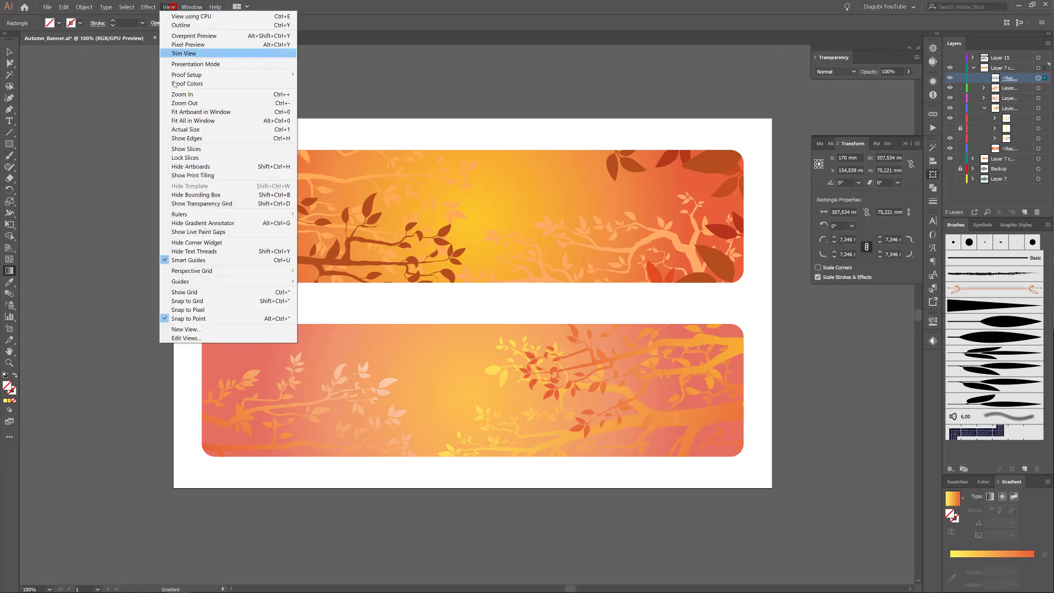
{"action": "left_click", "coordinate": [187, 137]}
- Offset the lower banner's outline path by -2 mm with miter joins to create an inset frame
{"action": "left_click", "coordinate": [84, 7]}
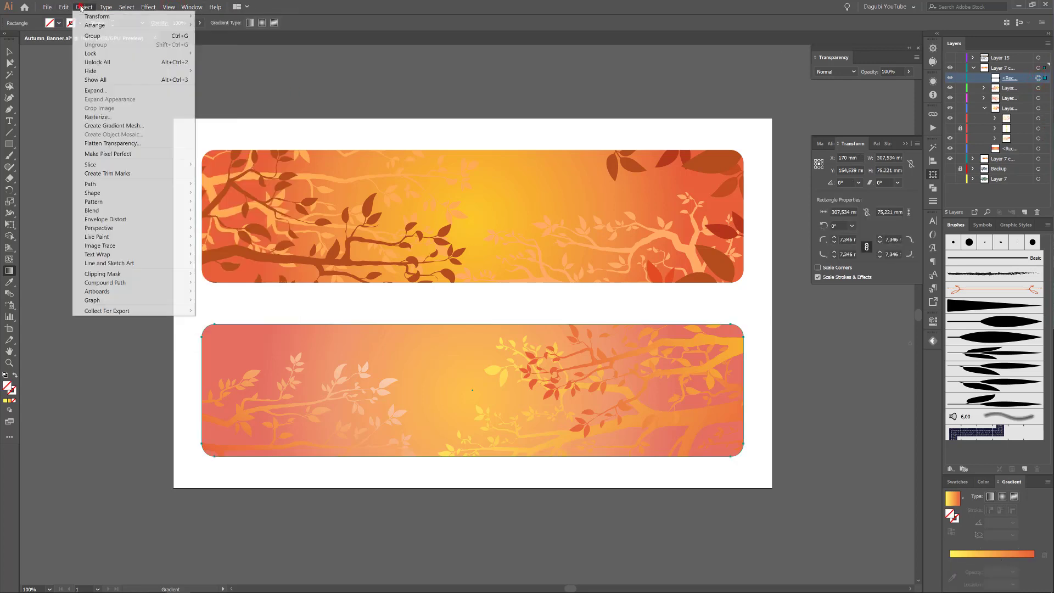
{"action": "mouse_move", "coordinate": [151, 184]}
{"action": "left_click", "coordinate": [221, 211]}
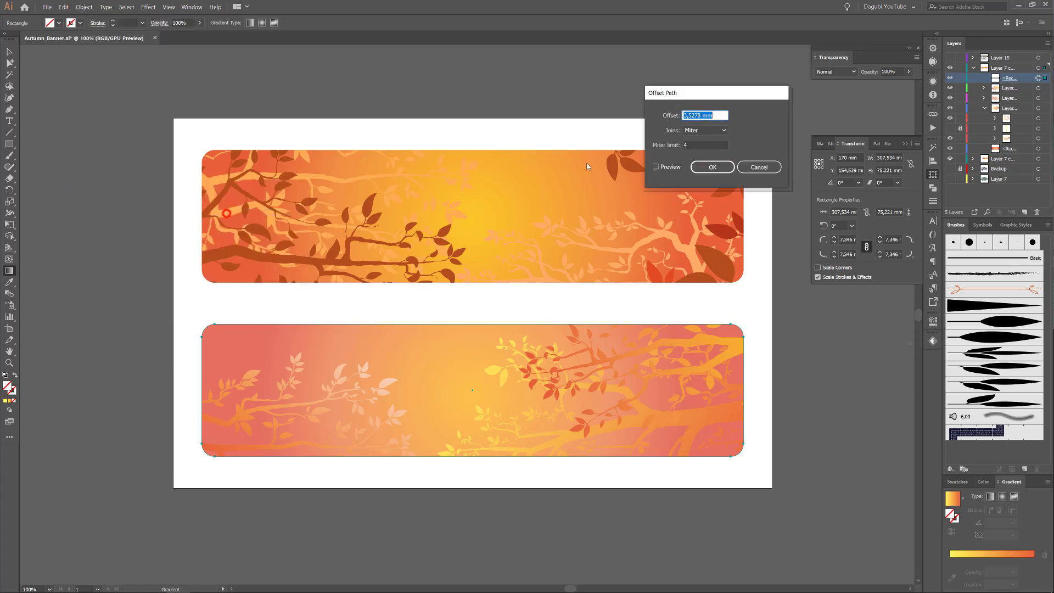
{"action": "left_click", "coordinate": [673, 167]}
{"action": "double_click", "coordinate": [715, 116]}
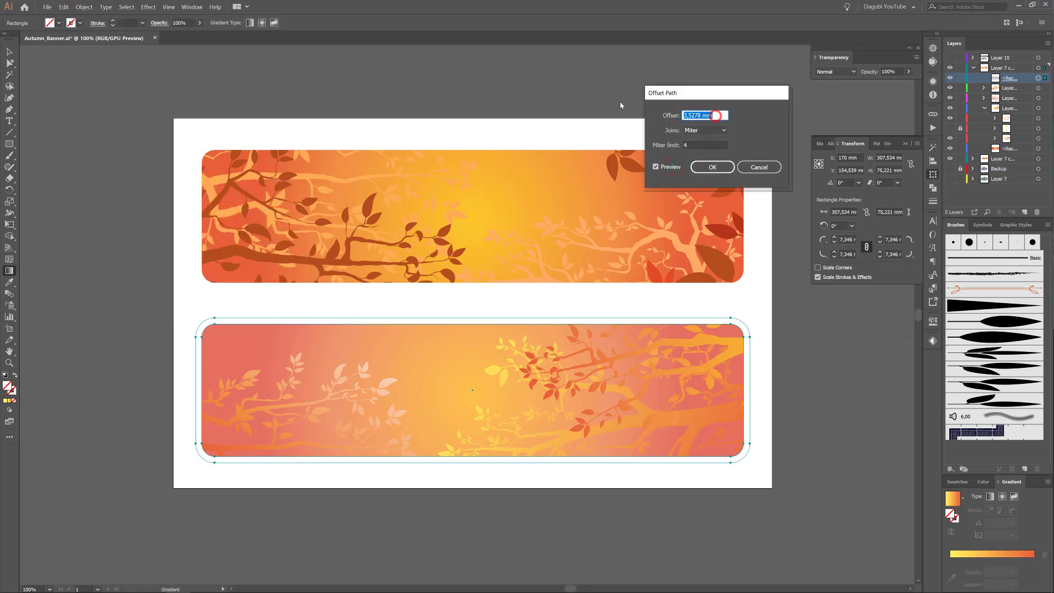
{"action": "type", "text": "-2"}
{"action": "left_click", "coordinate": [662, 167]}
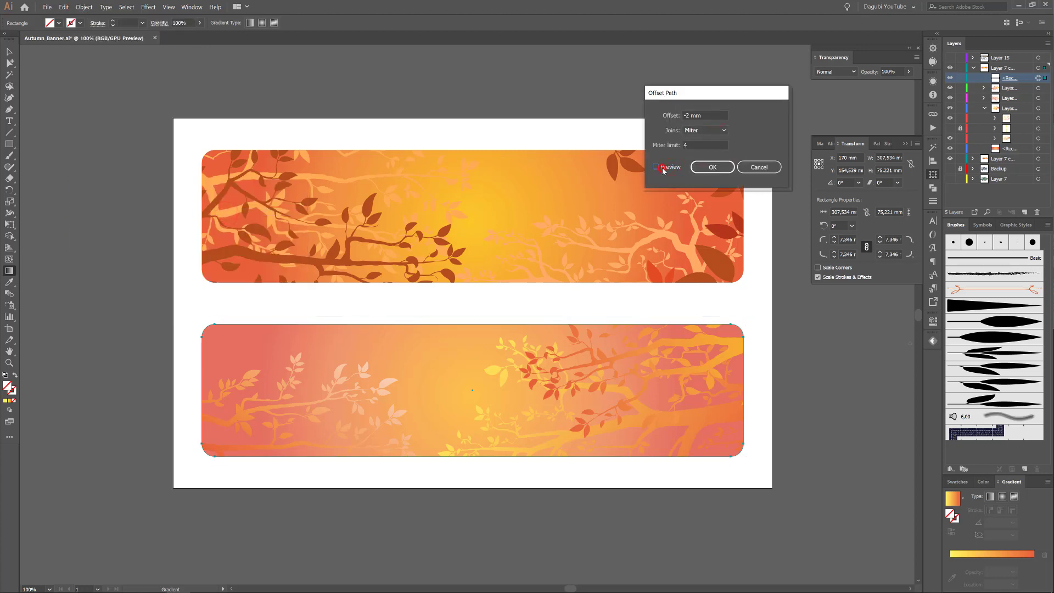
{"action": "left_click", "coordinate": [662, 168]}
{"action": "left_click", "coordinate": [707, 167]}
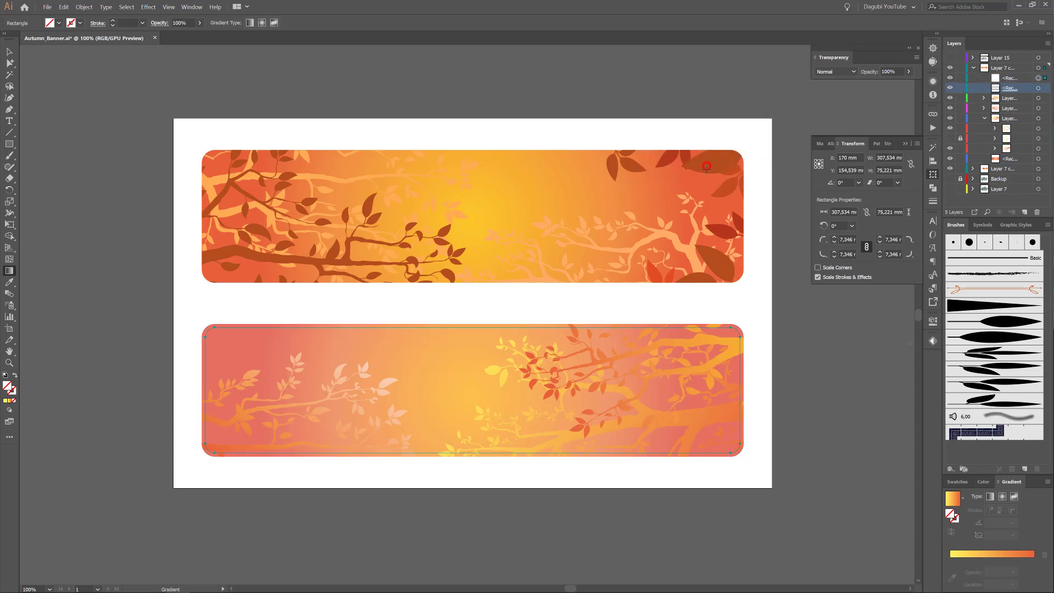
- Give the lower banner's inset frame a 2 pt yellow stroke and deselect it
{"action": "left_click", "coordinate": [958, 482]}
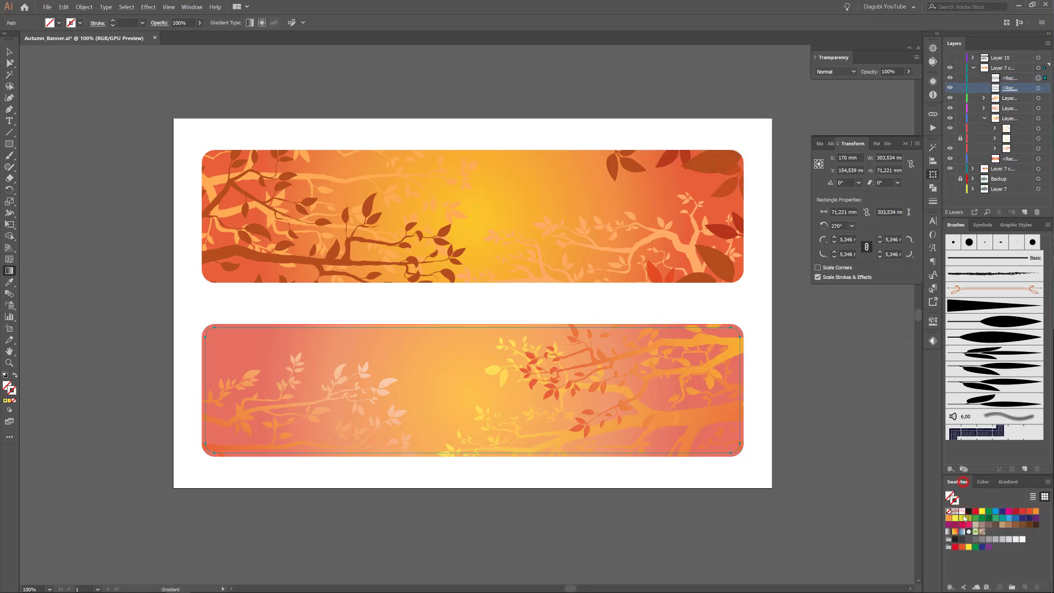
{"action": "left_click", "coordinate": [961, 511]}
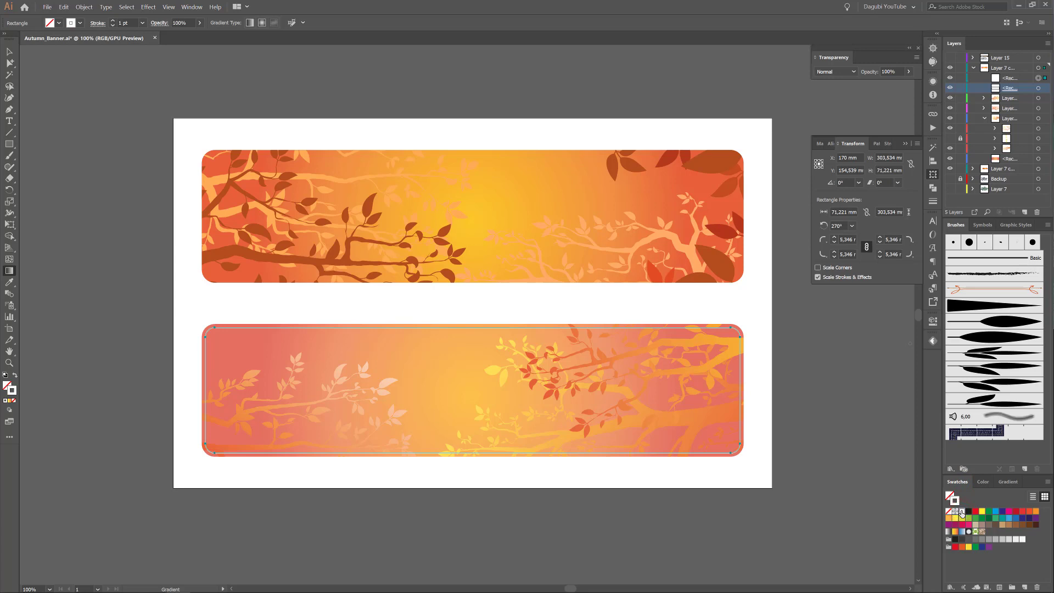
{"action": "left_click", "coordinate": [933, 201]}
{"action": "left_click", "coordinate": [847, 155]}
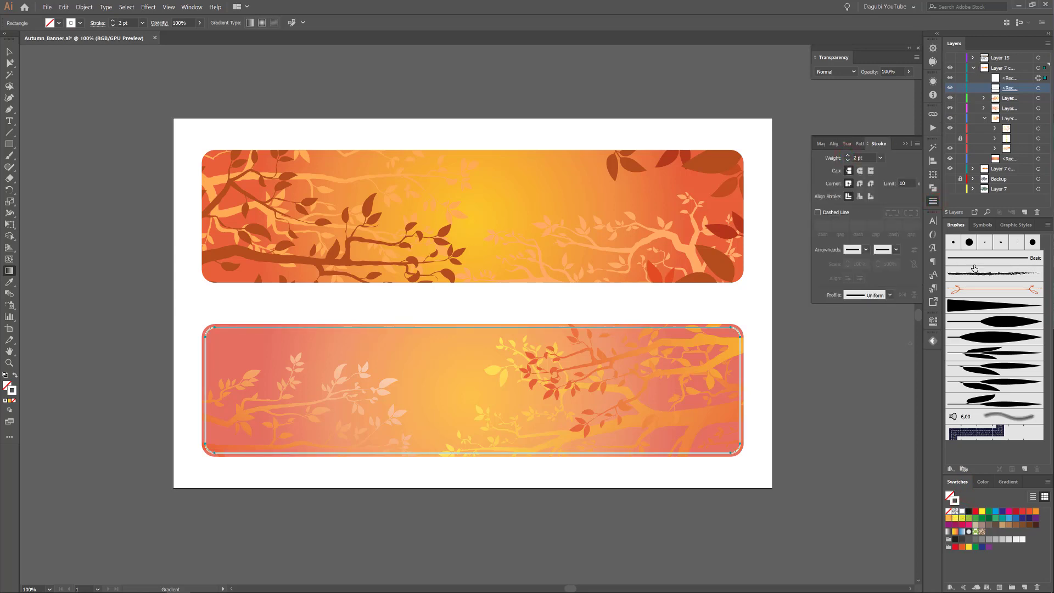
{"action": "left_click", "coordinate": [955, 518]}
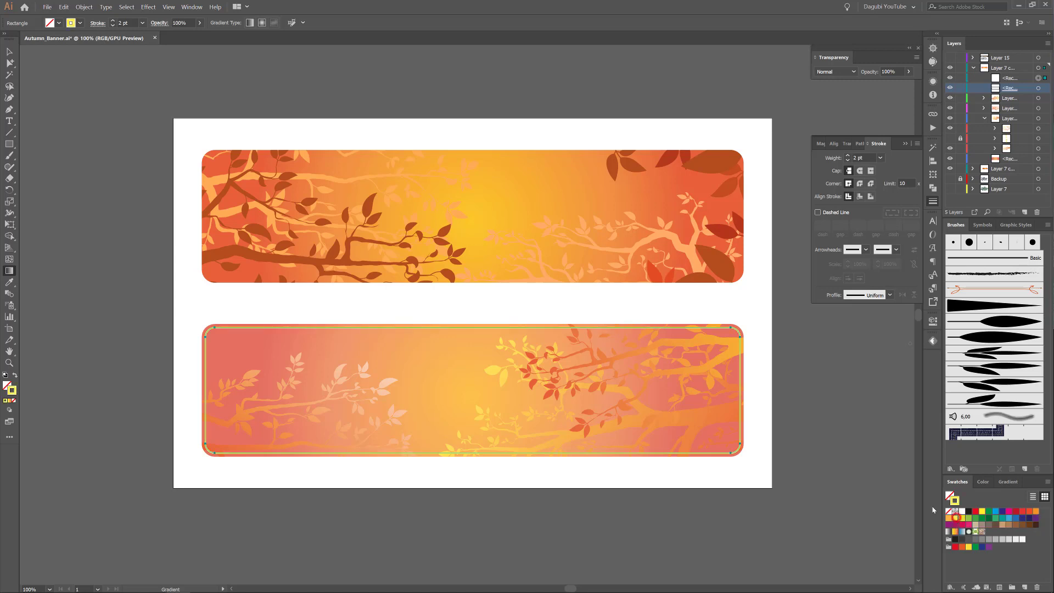
{"action": "left_click", "coordinate": [877, 435]}
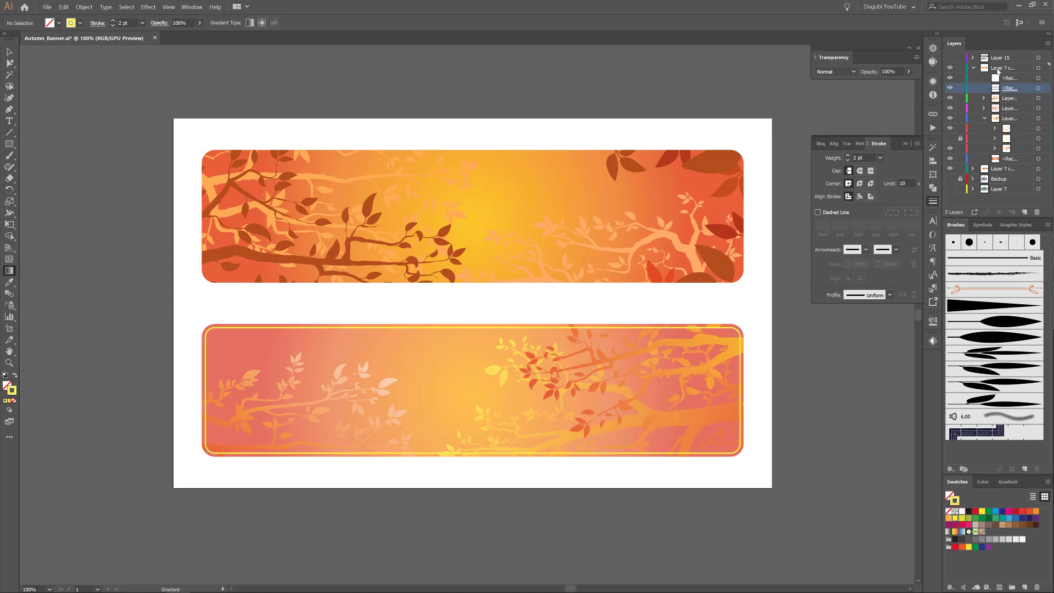
- Offset the upper banner's rounded outline rectangle by -3 mm with miter joins to create an inset frame
{"action": "left_click", "coordinate": [974, 68]}
{"action": "left_click", "coordinate": [973, 78]}
{"action": "left_click", "coordinate": [1038, 88]}
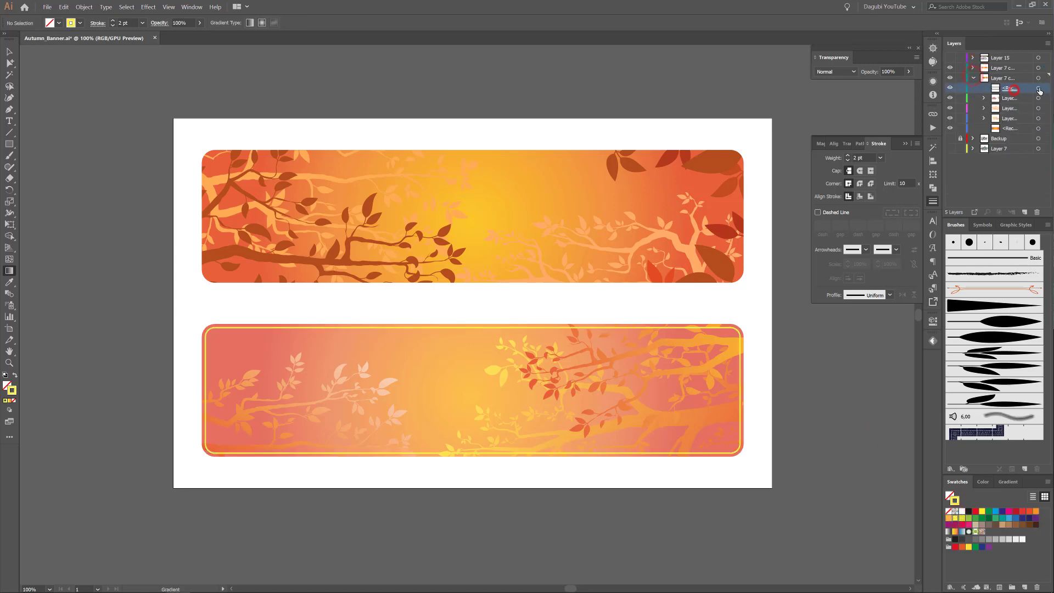
{"action": "left_click", "coordinate": [80, 7]}
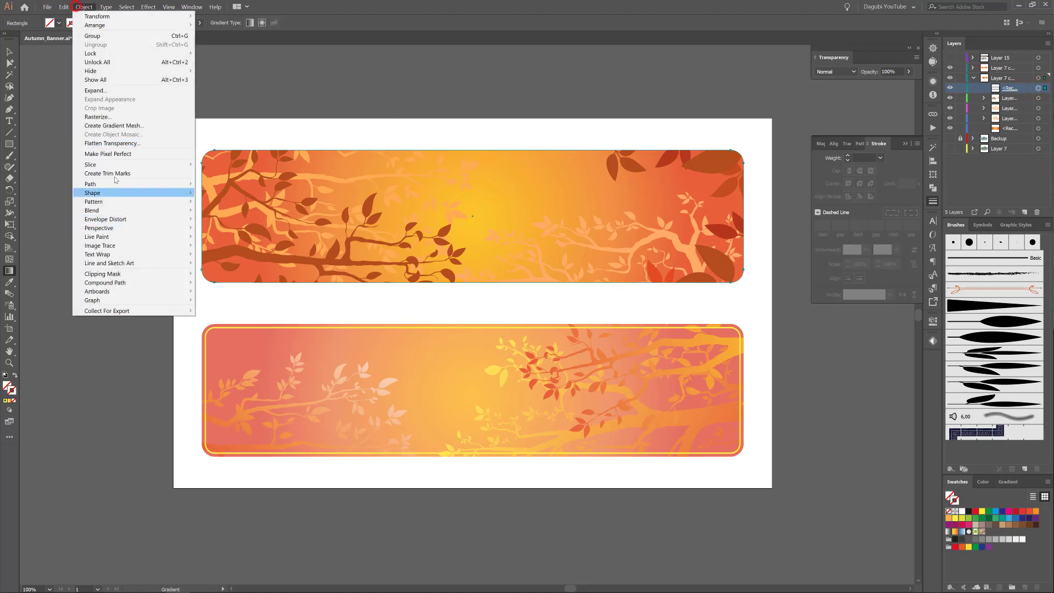
{"action": "mouse_move", "coordinate": [137, 186]}
{"action": "left_click", "coordinate": [241, 212]}
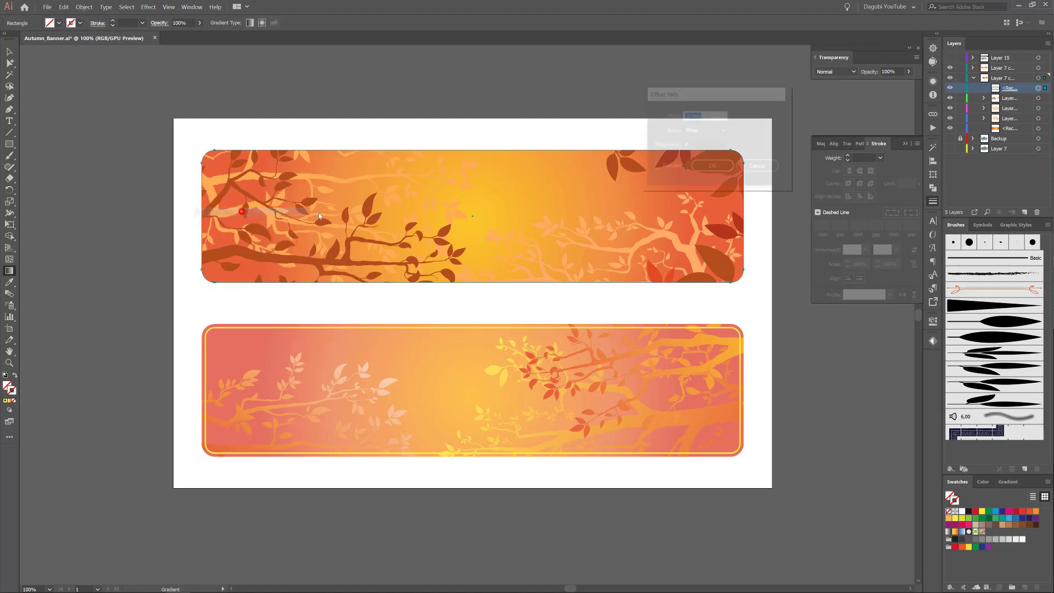
{"action": "left_click", "coordinate": [690, 116]}
{"action": "key", "text": "BackSpace"}
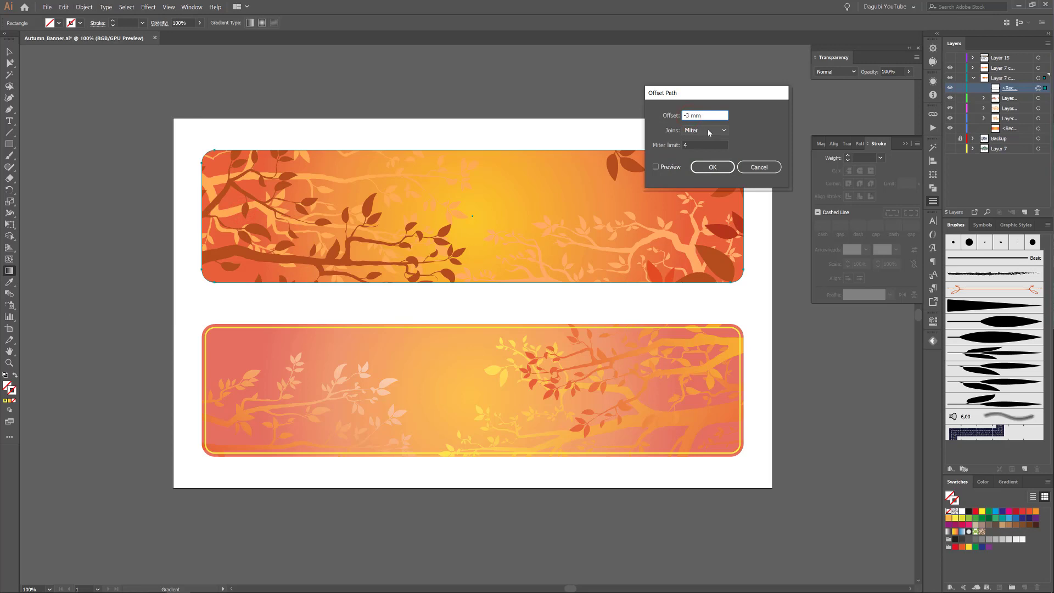
{"action": "left_click", "coordinate": [704, 168]}
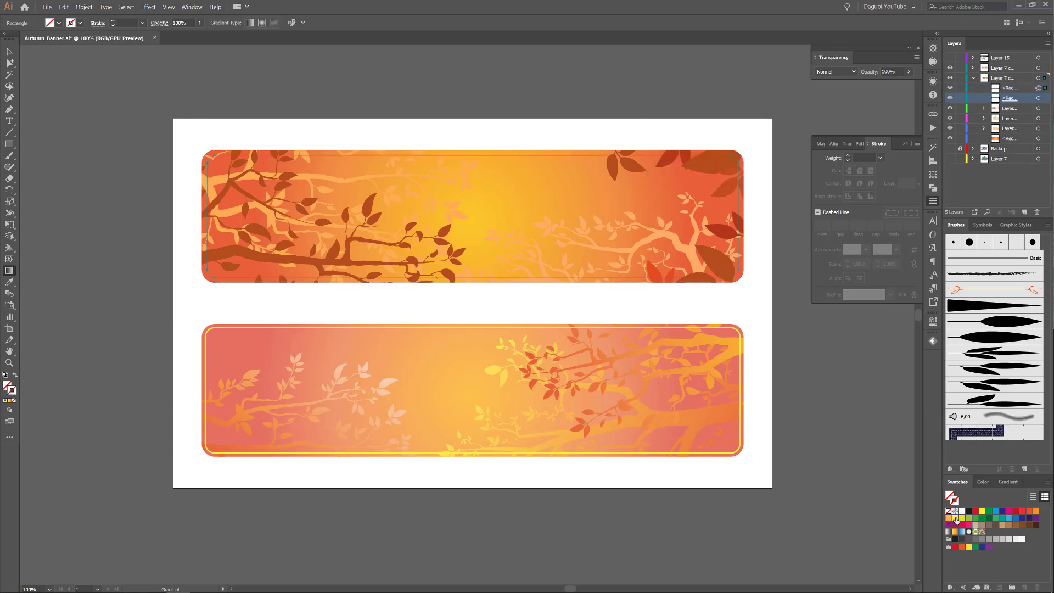
- Give the upper banner's inset frame a 2 pt light orange stroke and deselect it
{"action": "left_click", "coordinate": [956, 519]}
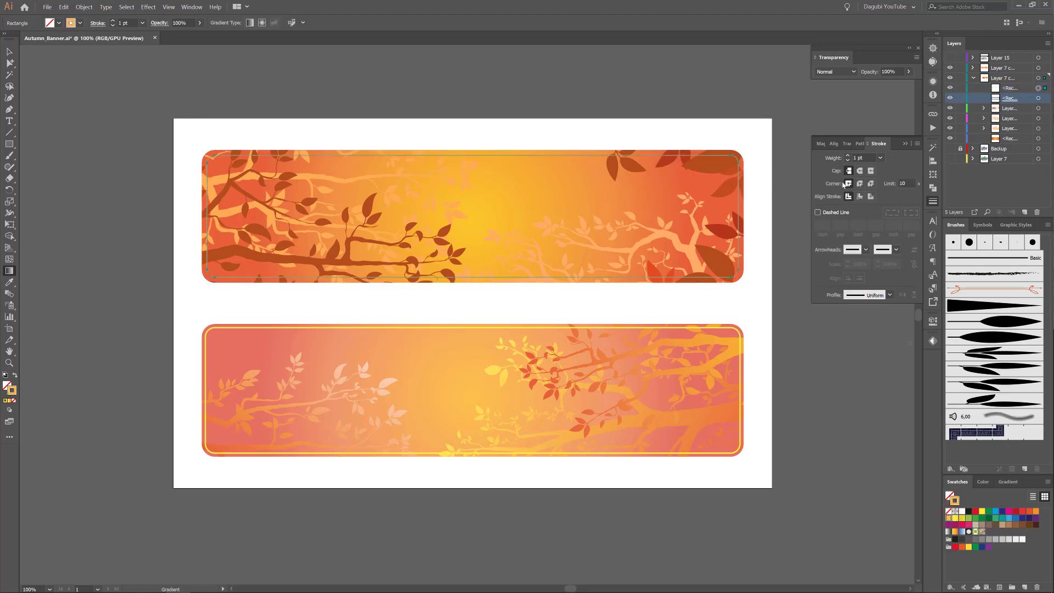
{"action": "left_click", "coordinate": [848, 156]}
{"action": "left_click", "coordinate": [882, 354]}
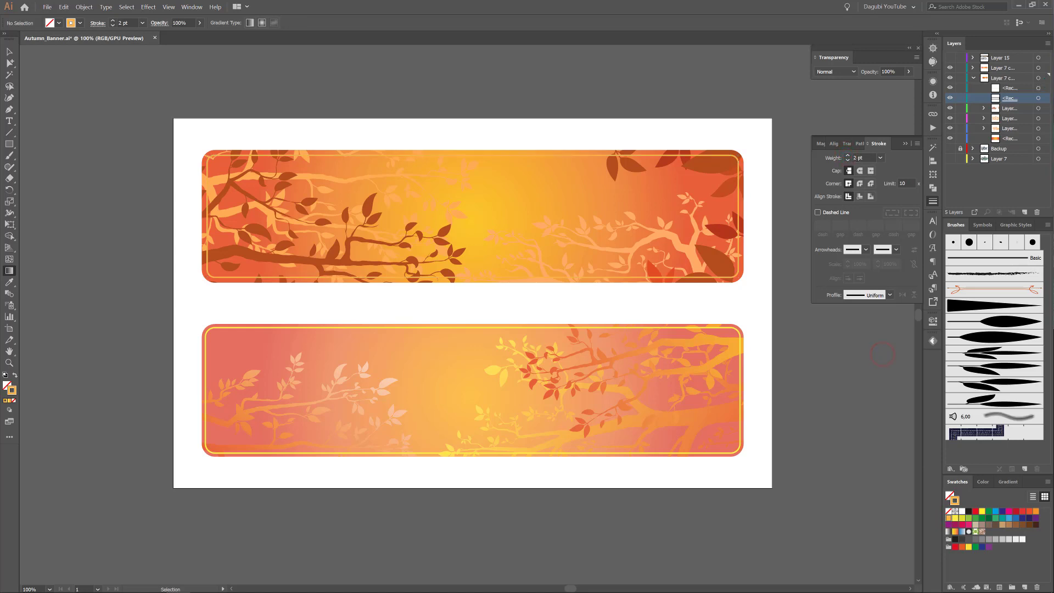
- Make the upper banner's frame a dashed line with 8 pt dashes, 6 pt gaps and round caps, and deselect it
{"action": "left_click", "coordinate": [1038, 88]}
{"action": "left_click", "coordinate": [819, 212]}
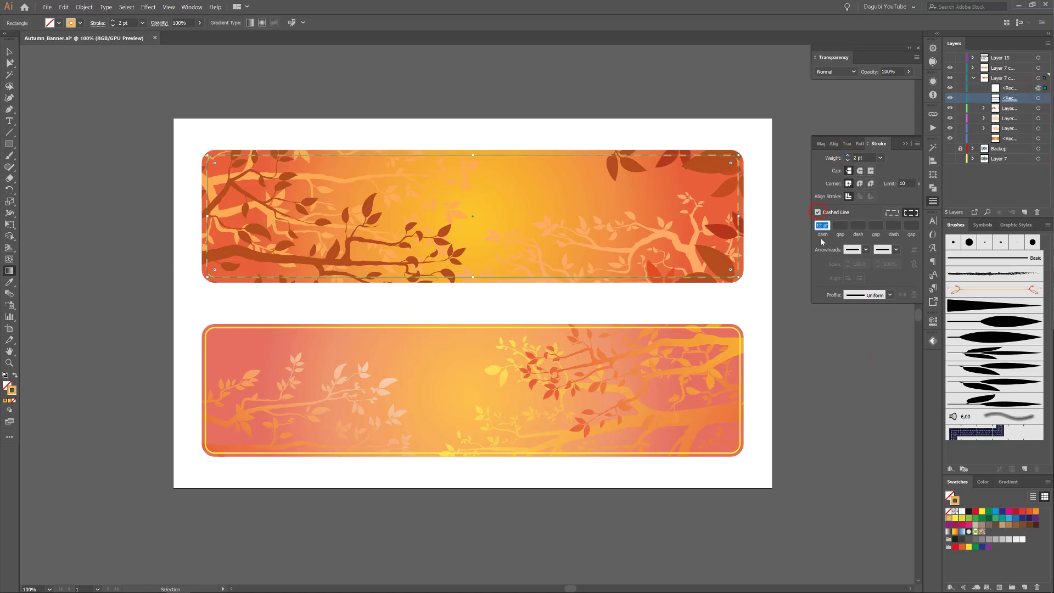
{"action": "left_click_drag", "start_coordinate": [822, 226], "coordinate": [785, 218]}
{"action": "left_click", "coordinate": [841, 225]}
{"action": "type", "text": "8"}
{"action": "left_click", "coordinate": [860, 171]}
{"action": "left_click_drag", "start_coordinate": [697, 162], "coordinate": [851, 401]}
{"action": "left_click", "coordinate": [847, 170]}
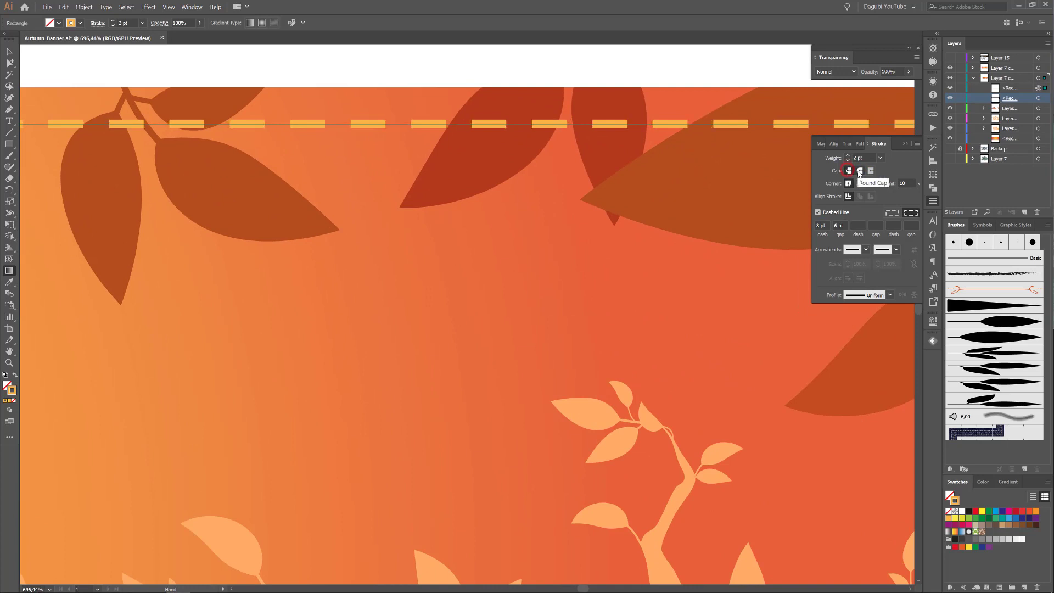
{"action": "left_click", "coordinate": [860, 170]}
{"action": "key", "text": "ctrl+0"}
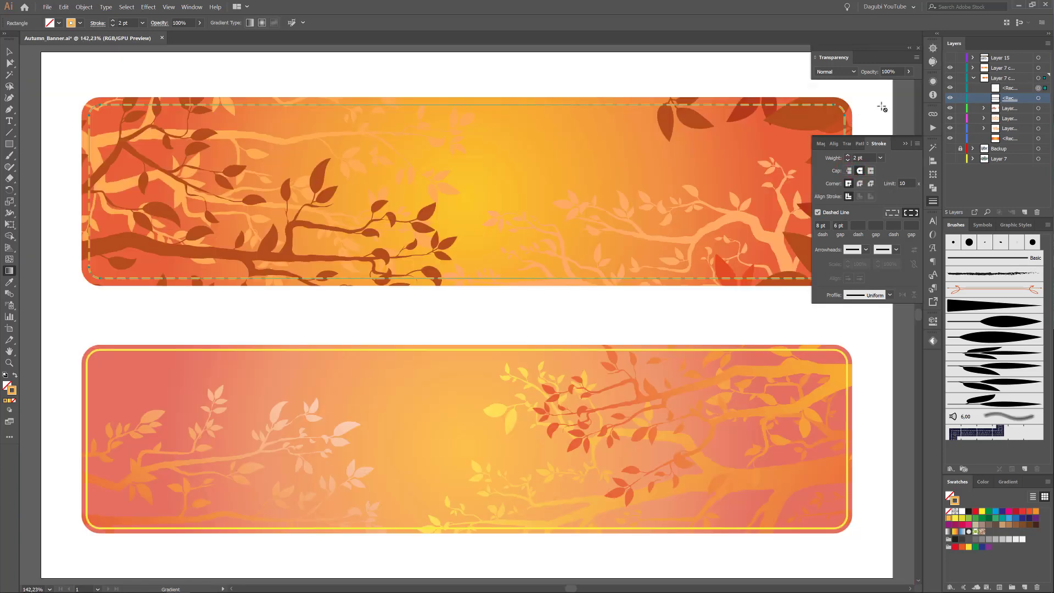
{"action": "left_click", "coordinate": [900, 111]}
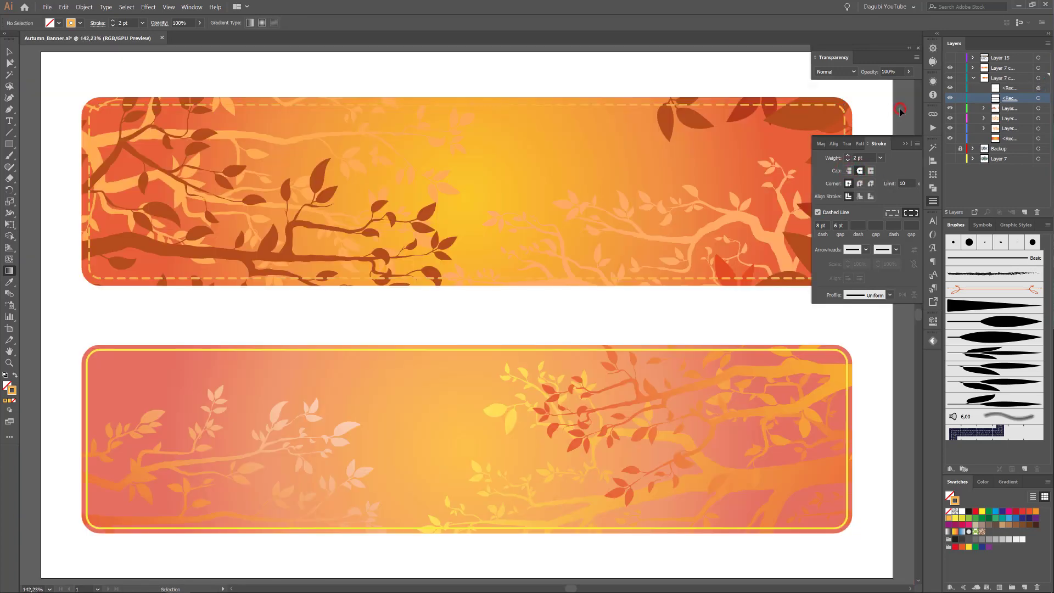
- Recolor the upper banner's dashed frame stroke to white, deselect it and fit the artboard in view
{"action": "left_click", "coordinate": [1038, 88]}
{"action": "left_click", "coordinate": [961, 511]}
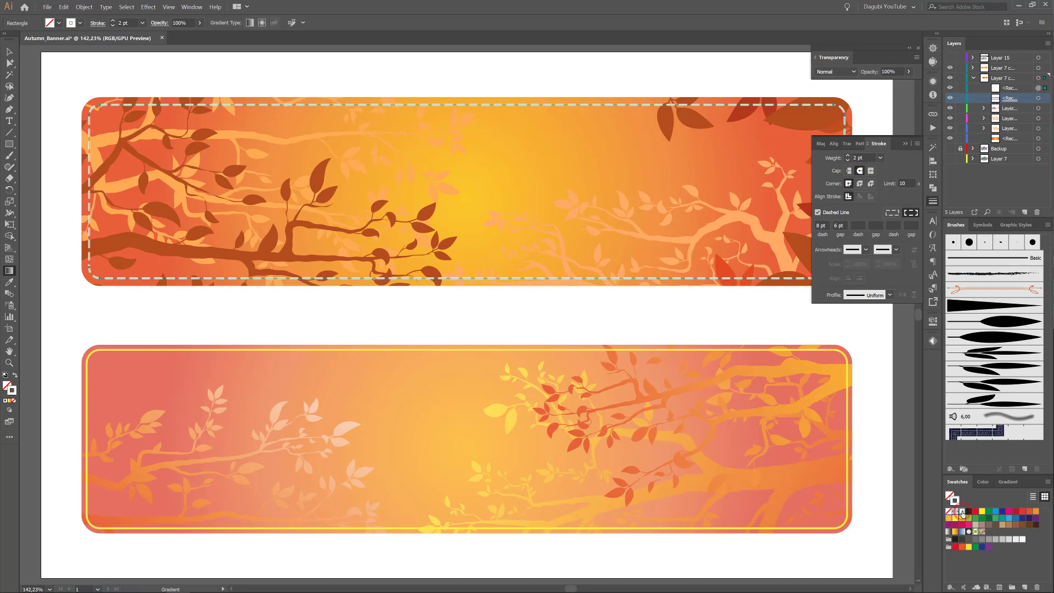
{"action": "left_click", "coordinate": [909, 119]}
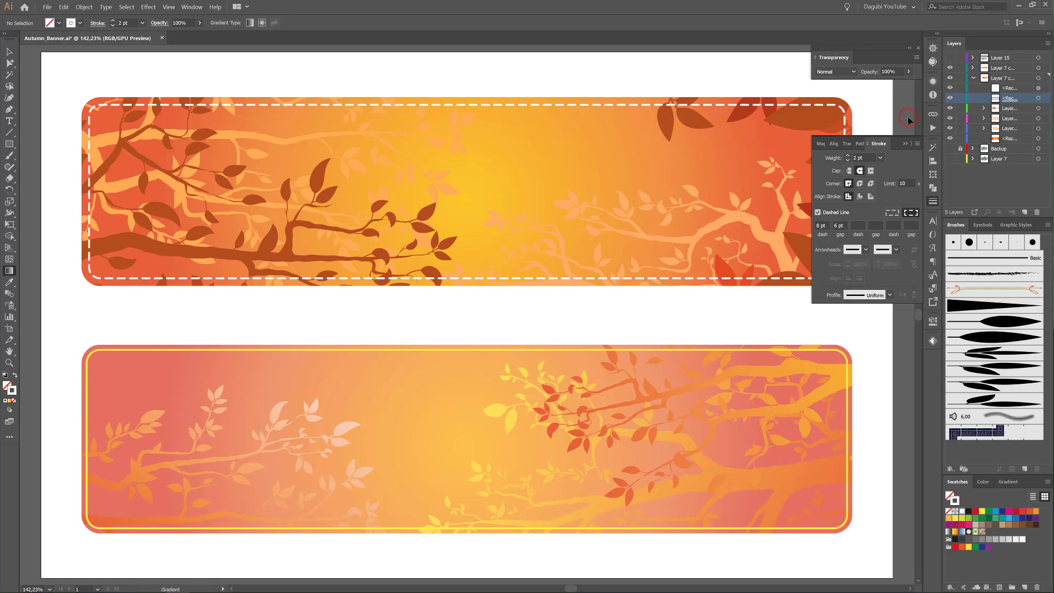
{"action": "key", "text": "ctrl+0"}
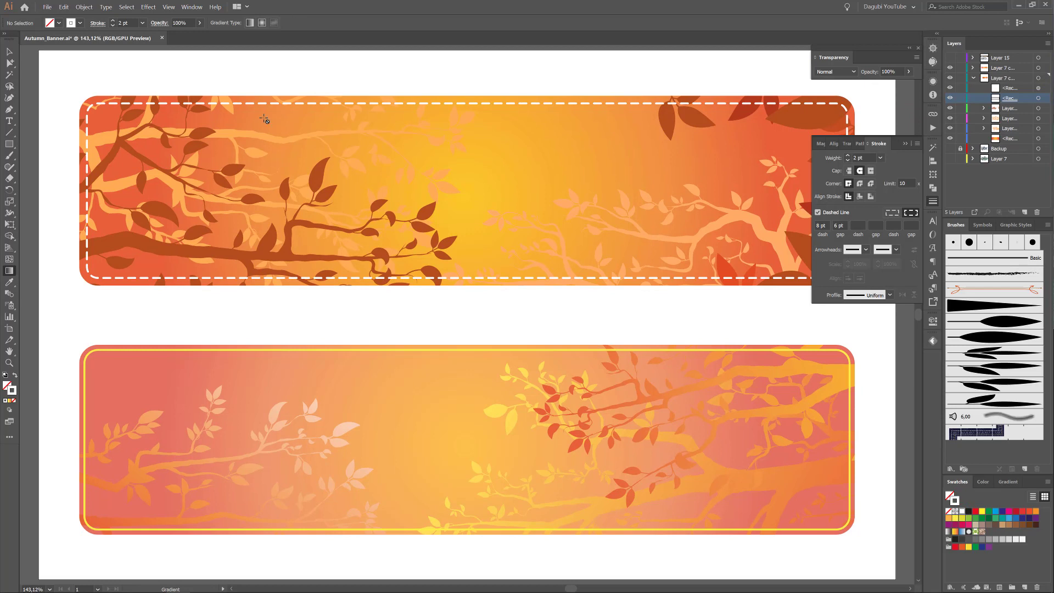
- Draw a black circle without stroke, about 16.5 mm wide, on the upper banner and move it to the top of the banner's layer
{"action": "left_click_drag", "start_coordinate": [9, 144], "coordinate": [38, 174]}
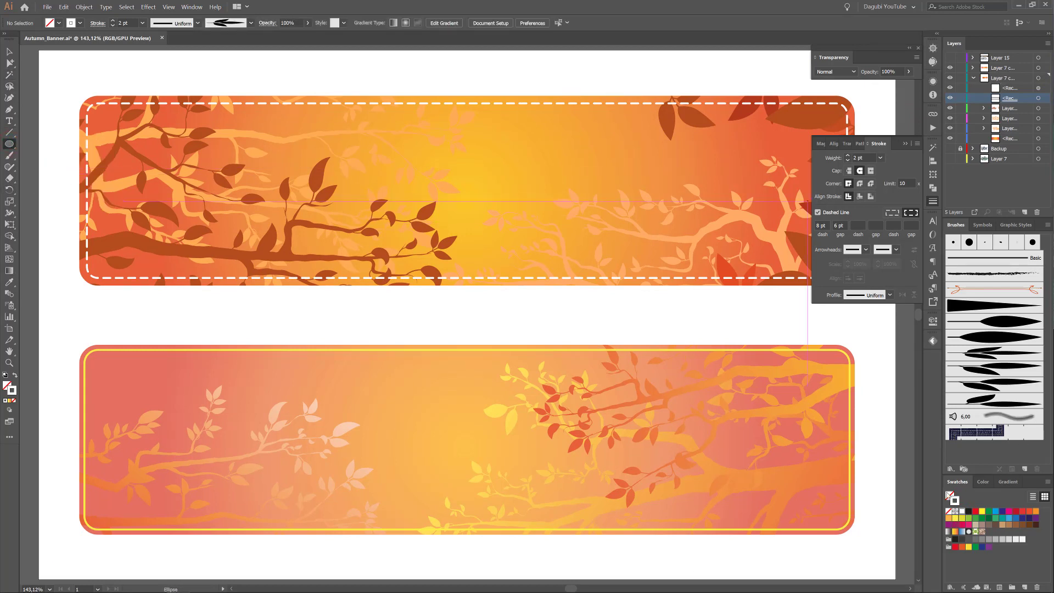
{"action": "left_click", "coordinate": [981, 482]}
{"action": "left_click", "coordinate": [954, 546]}
{"action": "left_click", "coordinate": [956, 510]}
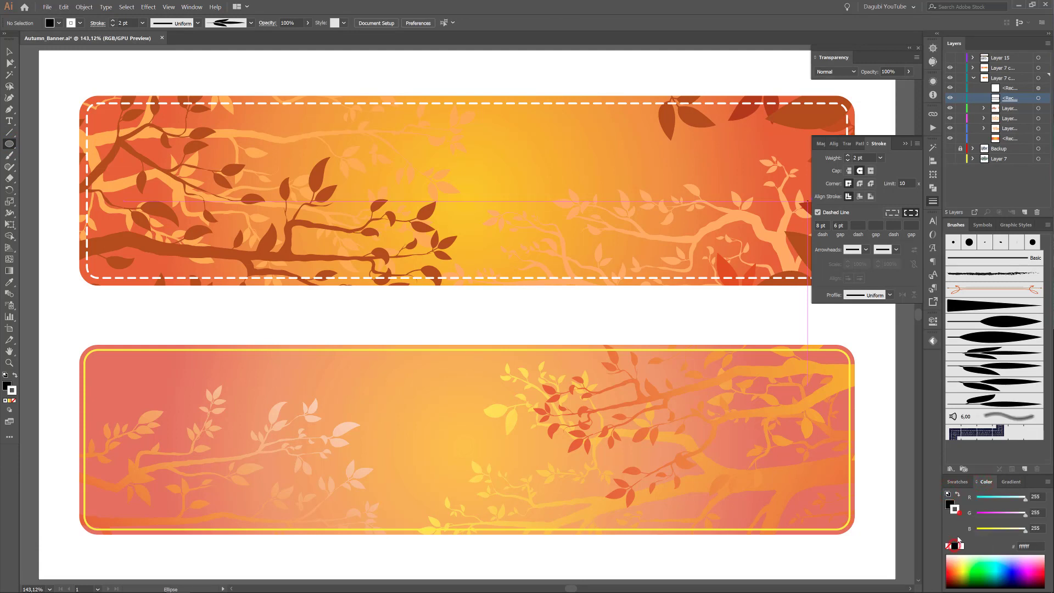
{"action": "left_click", "coordinate": [948, 546]}
{"action": "left_click_drag", "start_coordinate": [476, 139], "coordinate": [518, 182]}
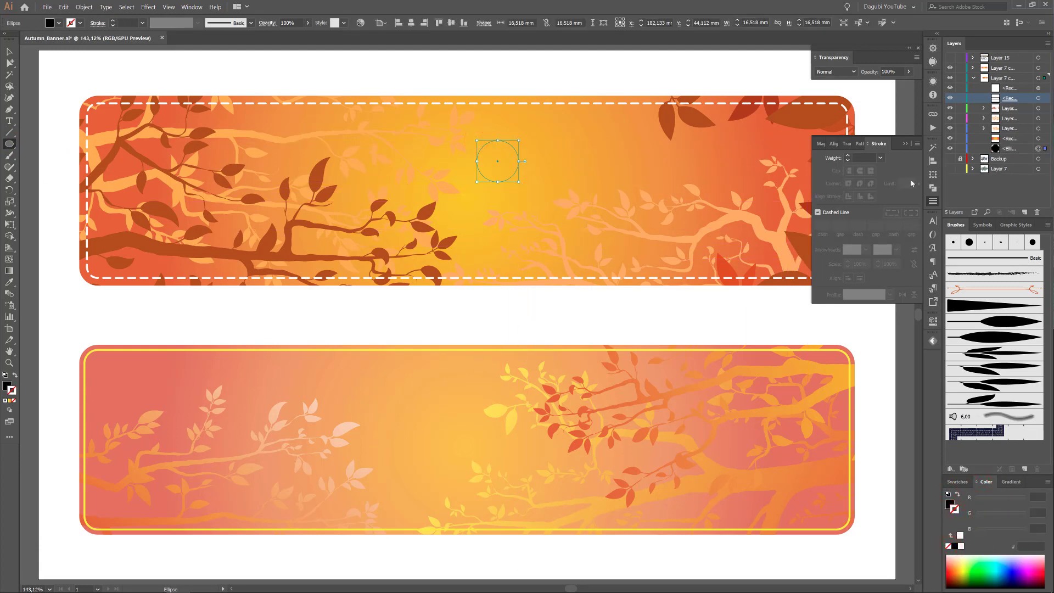
{"action": "left_click_drag", "start_coordinate": [1010, 148], "coordinate": [1010, 83]}
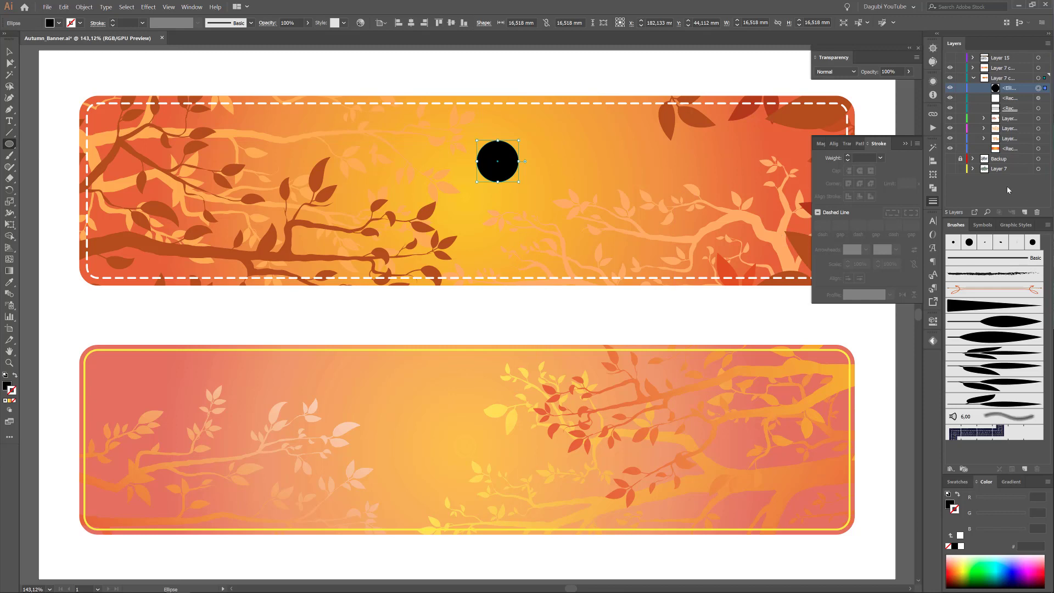
- Define a new scatter brush from the black circle with size, spacing, scatter and rotation all set to Random
{"action": "left_click", "coordinate": [1025, 470]}
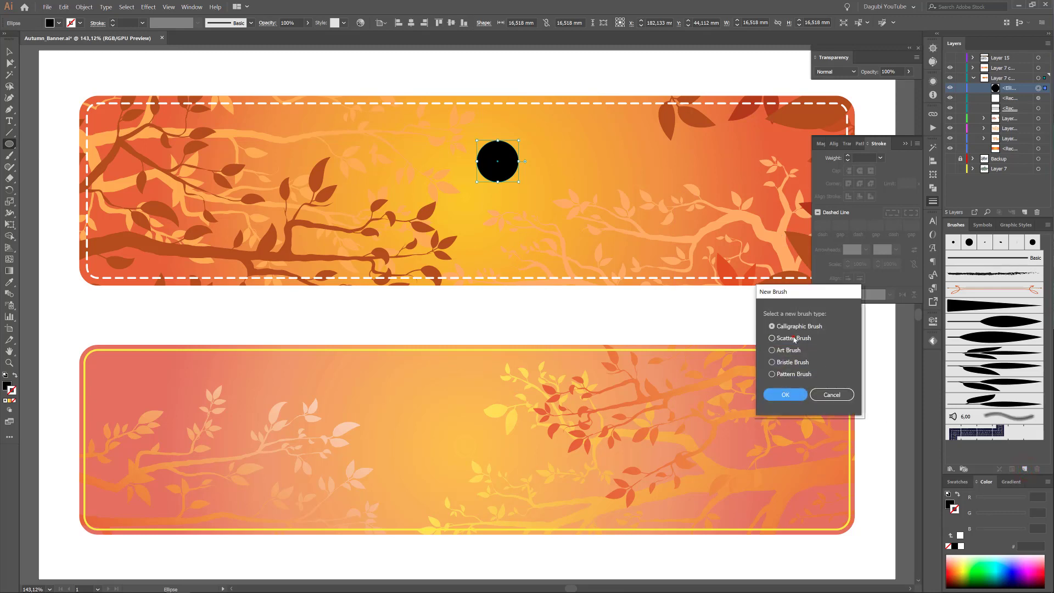
{"action": "left_click", "coordinate": [772, 338]}
{"action": "left_click", "coordinate": [785, 395]}
{"action": "left_click", "coordinate": [400, 306]}
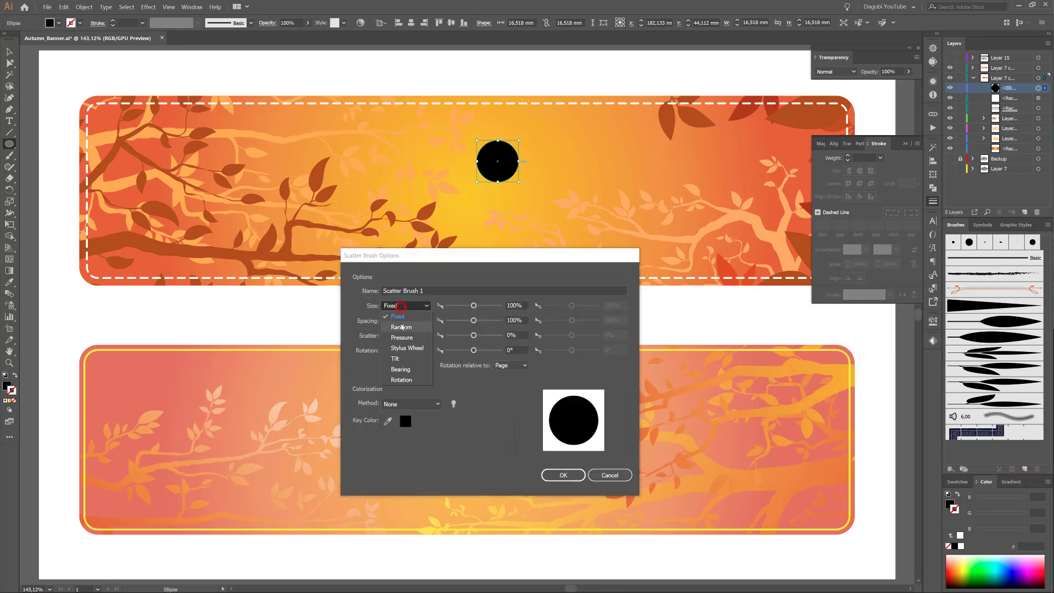
{"action": "left_click", "coordinate": [402, 327]}
{"action": "left_click", "coordinate": [405, 321]}
{"action": "left_click", "coordinate": [403, 341]}
{"action": "left_click", "coordinate": [405, 336]}
{"action": "left_click", "coordinate": [403, 357]}
{"action": "left_click", "coordinate": [406, 350]}
{"action": "left_click", "coordinate": [404, 372]}
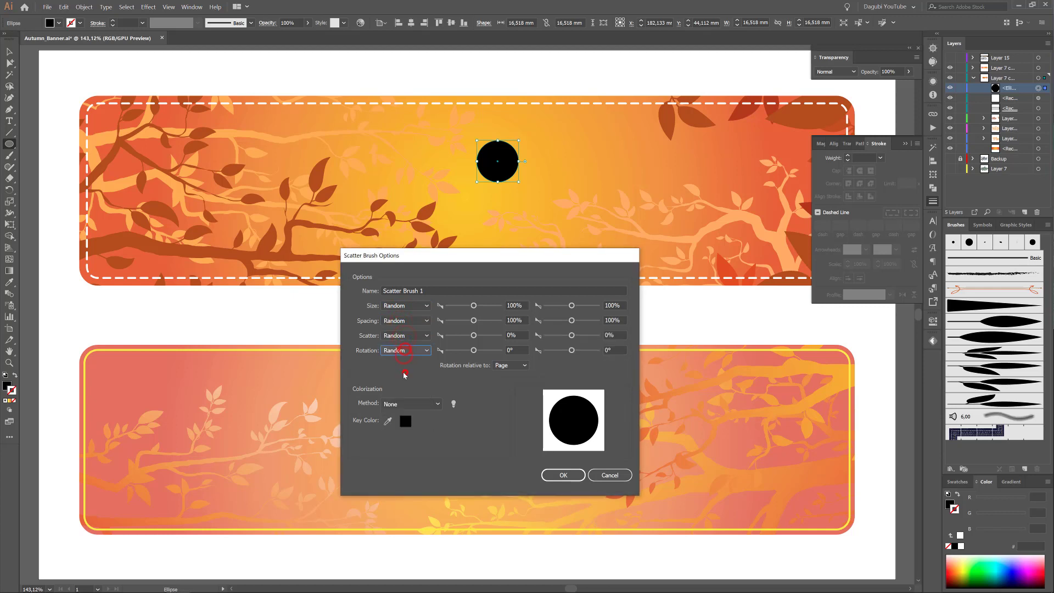
- Set the scatter brush's colorization method to Tints, save the brush and cut the source circle from the banner
{"action": "left_click", "coordinate": [412, 403]}
{"action": "left_click", "coordinate": [404, 423]}
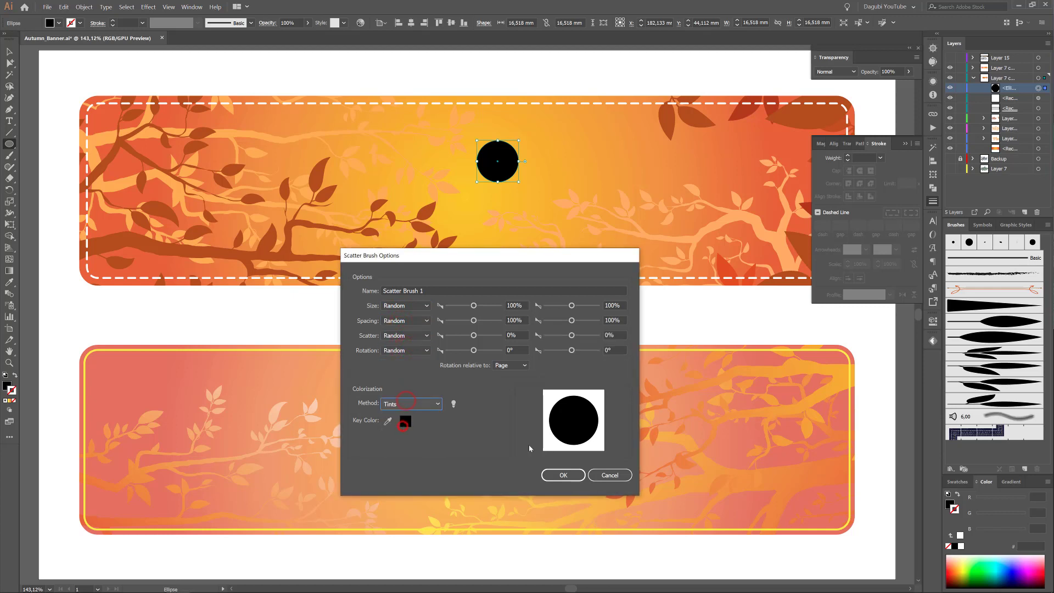
{"action": "left_click", "coordinate": [563, 476]}
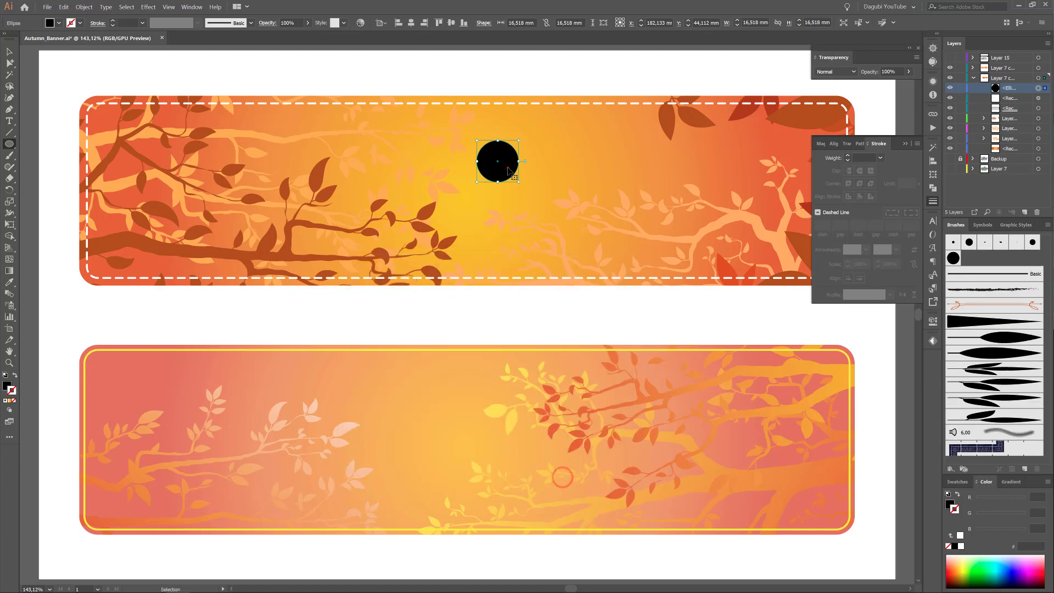
{"action": "left_click", "coordinate": [64, 7]}
{"action": "left_click", "coordinate": [71, 36]}
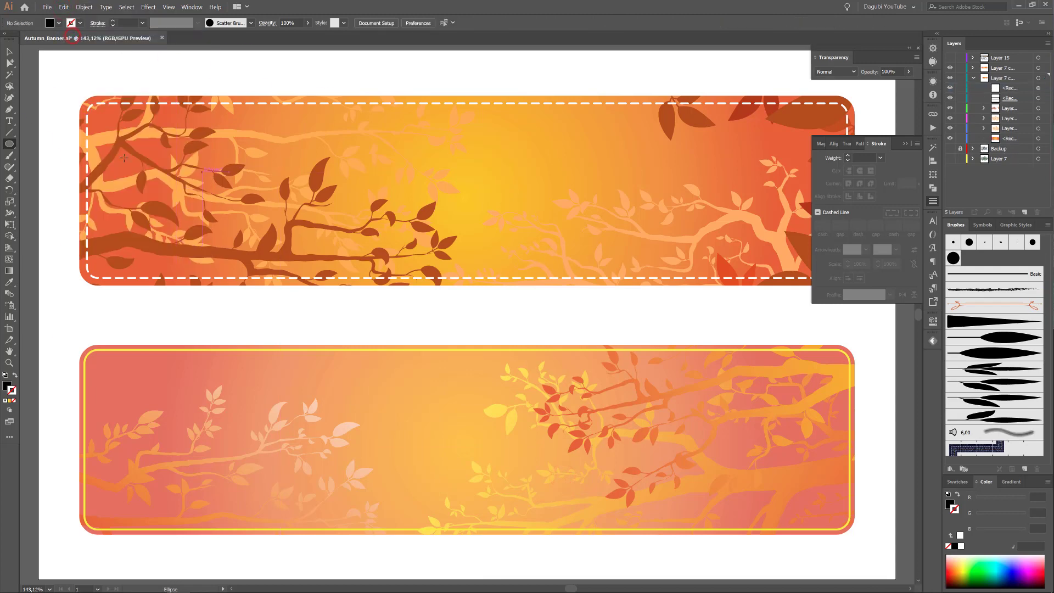
- Paint a wavy yellow stroke across the upper banner with the Paintbrush and the new circle scatter brush
{"action": "left_click", "coordinate": [9, 156]}
{"action": "left_click", "coordinate": [953, 258]}
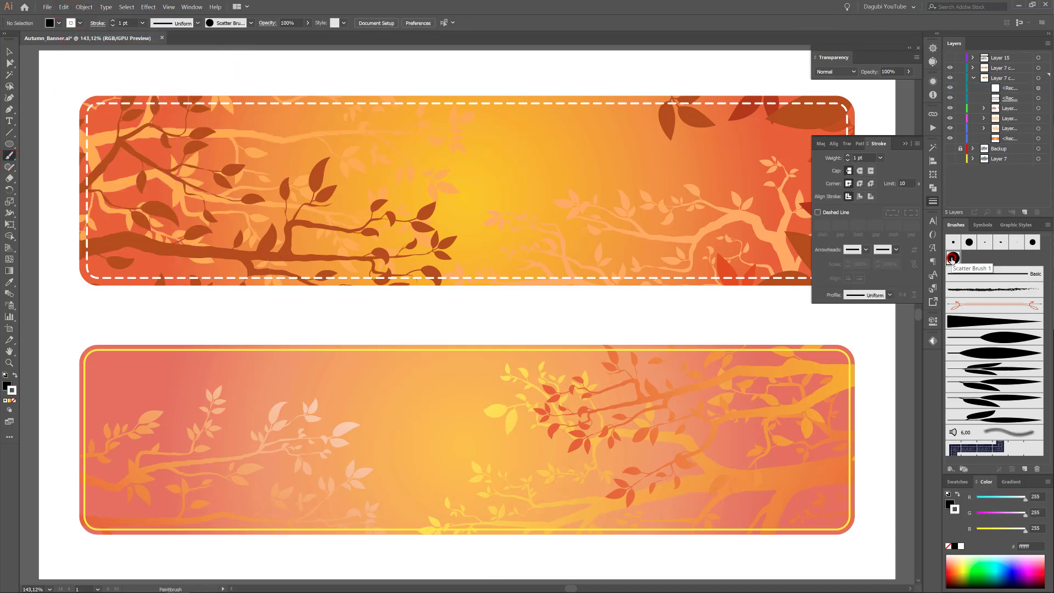
{"action": "left_click", "coordinate": [957, 482]}
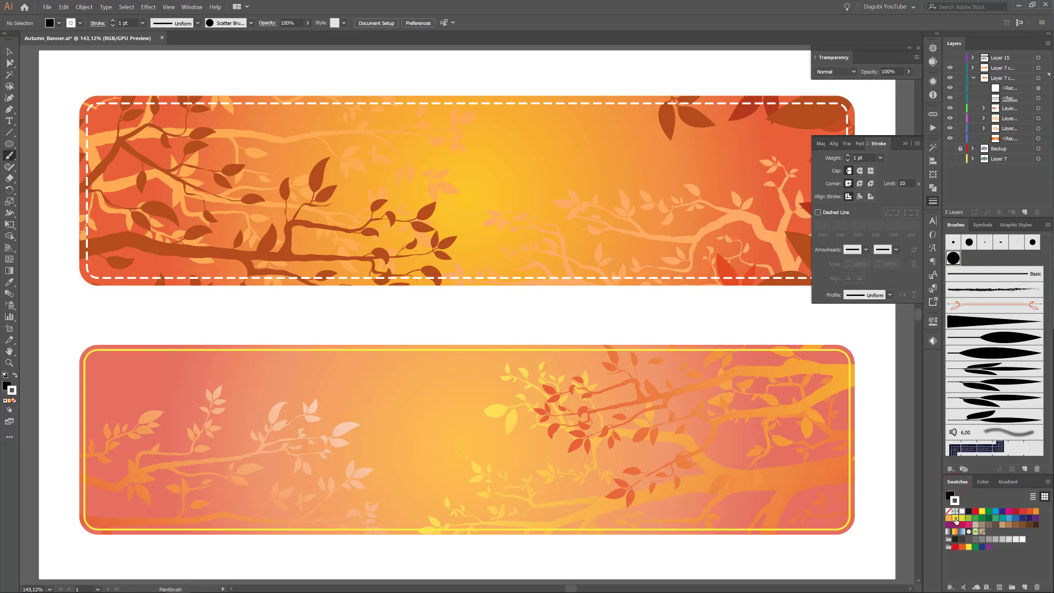
{"action": "left_click", "coordinate": [956, 519]}
{"action": "mouse_move", "coordinate": [138, 187]}
{"action": "left_mouse_down"}
{"action": "mouse_move", "coordinate": [330, 149]}
{"action": "mouse_move", "coordinate": [649, 202]}
{"action": "mouse_move", "coordinate": [771, 153]}
{"action": "left_mouse_up"}
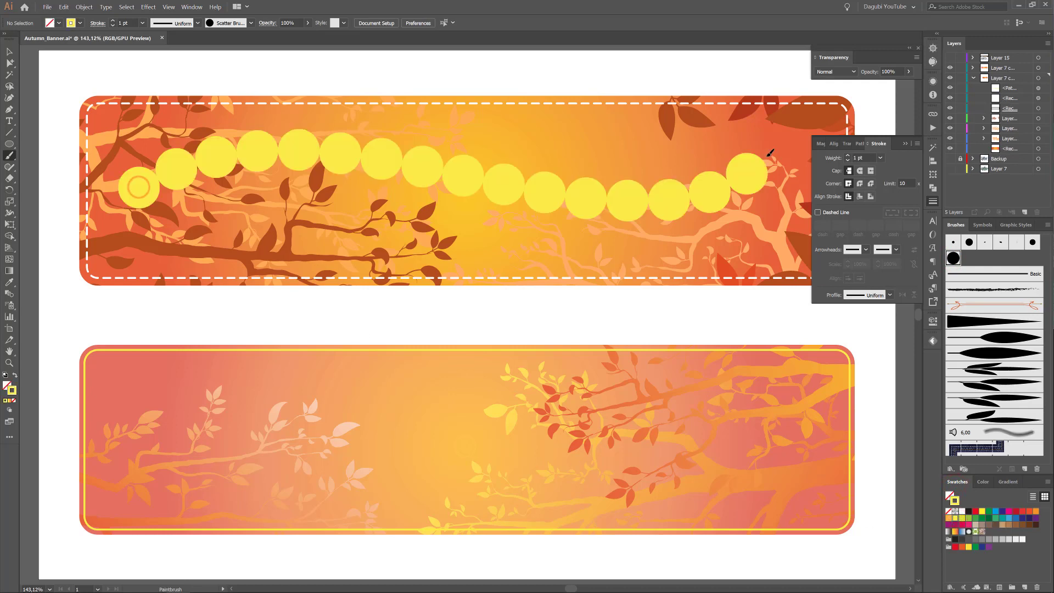
- Set the scatter brush's size range to 50% and 109%, spacing to 19% and 309%, and scatter to -264% and 201%, and save the changes
{"action": "double_click", "coordinate": [952, 258]}
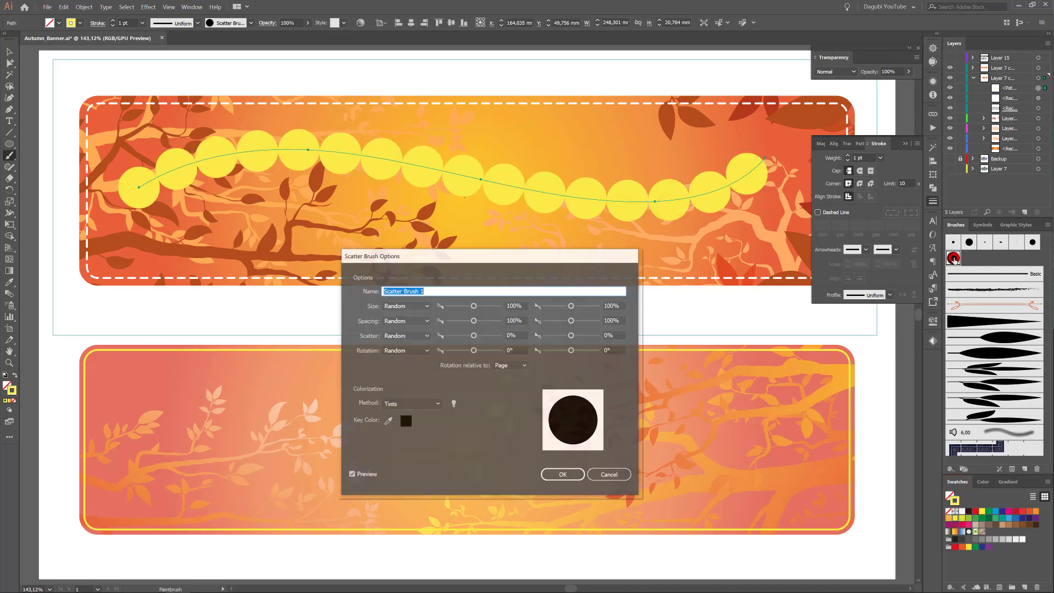
{"action": "left_click_drag", "start_coordinate": [473, 305], "coordinate": [459, 305]}
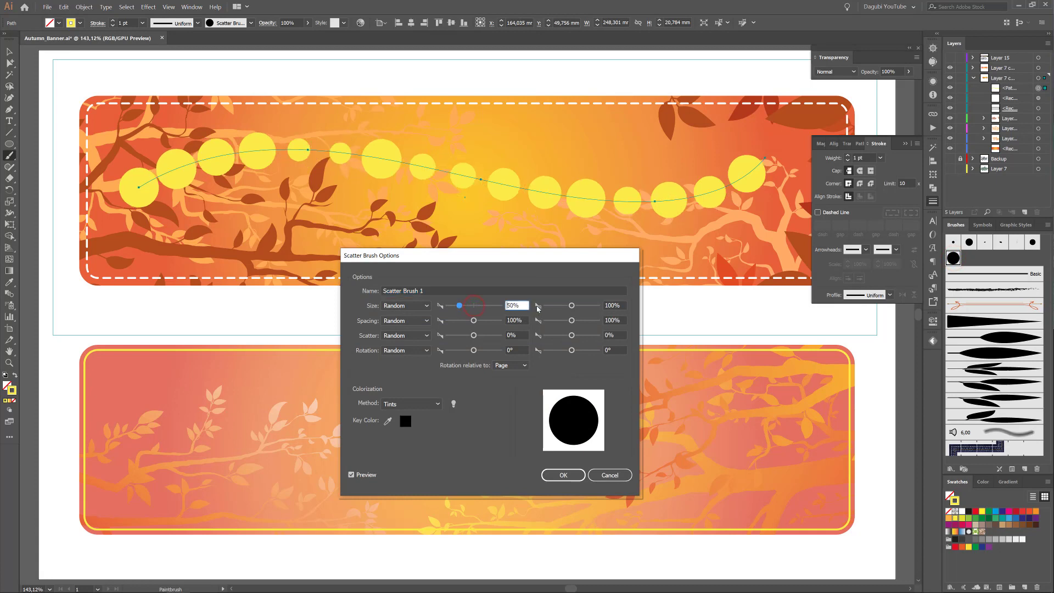
{"action": "left_click_drag", "start_coordinate": [571, 306], "coordinate": [573, 305]}
{"action": "left_click_drag", "start_coordinate": [473, 320], "coordinate": [450, 322]}
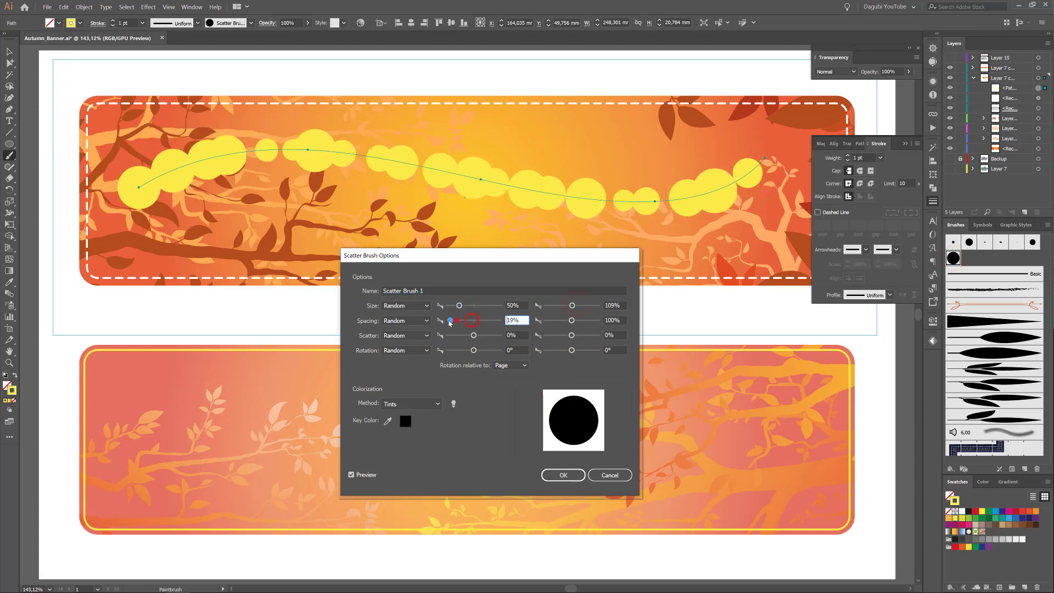
{"action": "left_click_drag", "start_coordinate": [572, 320], "coordinate": [581, 322]}
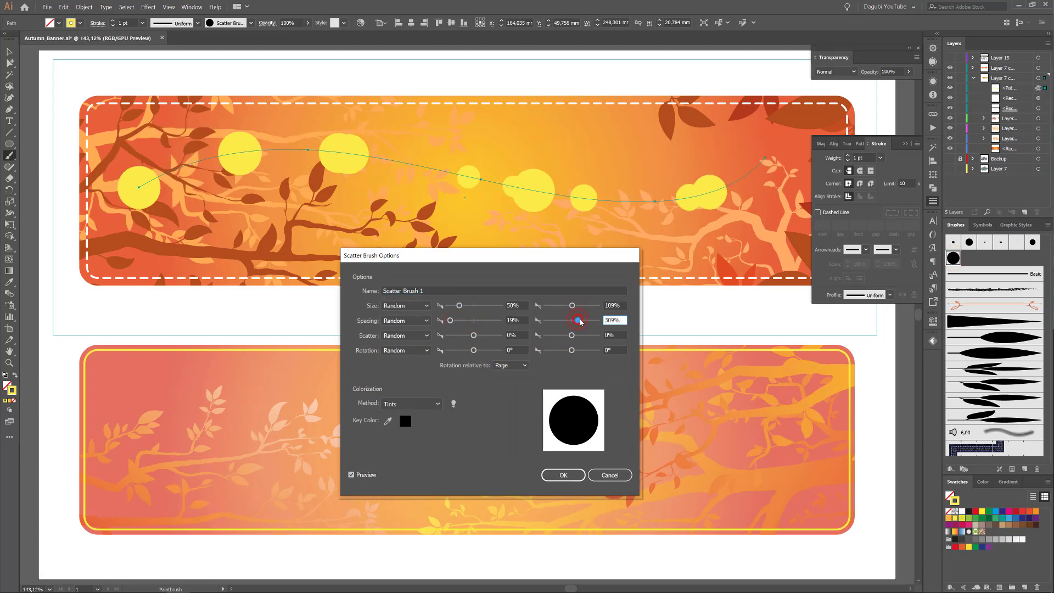
{"action": "left_click_drag", "start_coordinate": [474, 335], "coordinate": [472, 335]}
{"action": "left_click_drag", "start_coordinate": [572, 336], "coordinate": [577, 336]}
{"action": "left_click_drag", "start_coordinate": [472, 335], "coordinate": [469, 339]}
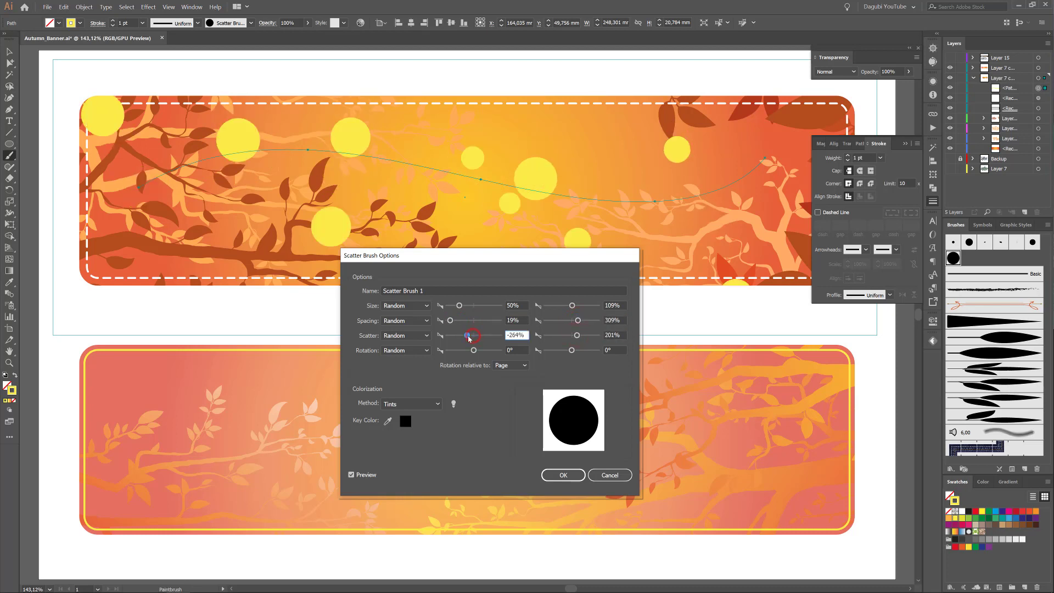
{"action": "left_click", "coordinate": [563, 475]}
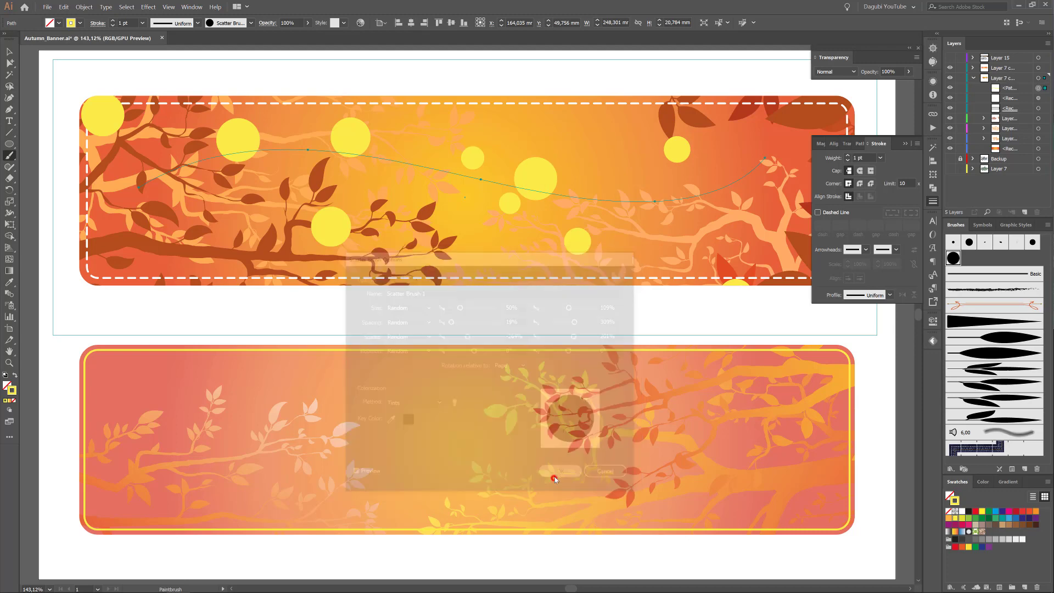
{"action": "left_click", "coordinate": [506, 316]}
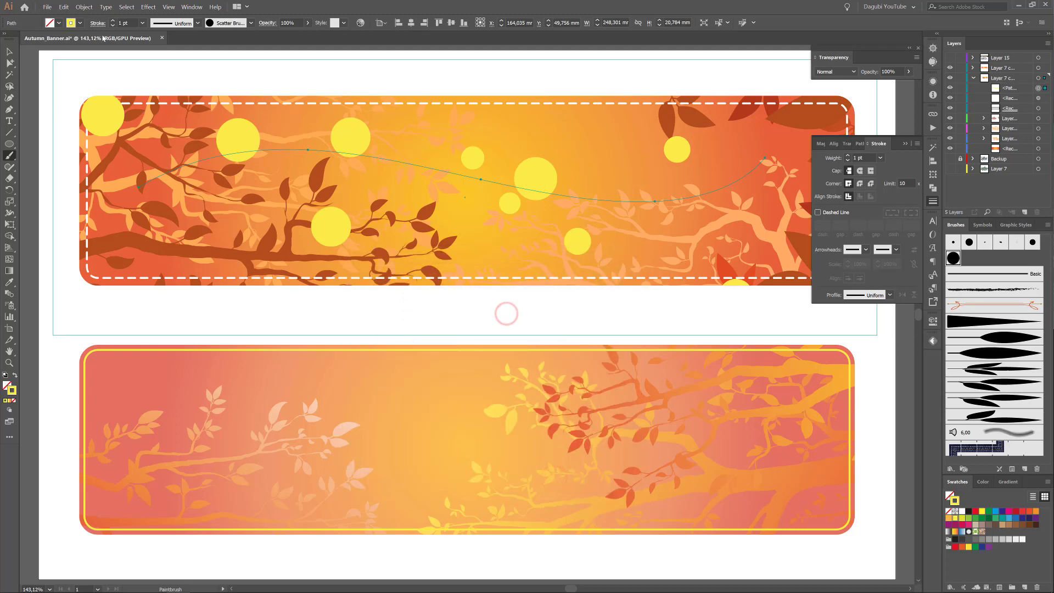
- Cut the painted scatter brush stroke from the upper banner
{"action": "left_click", "coordinate": [64, 7]}
{"action": "left_click", "coordinate": [73, 36]}
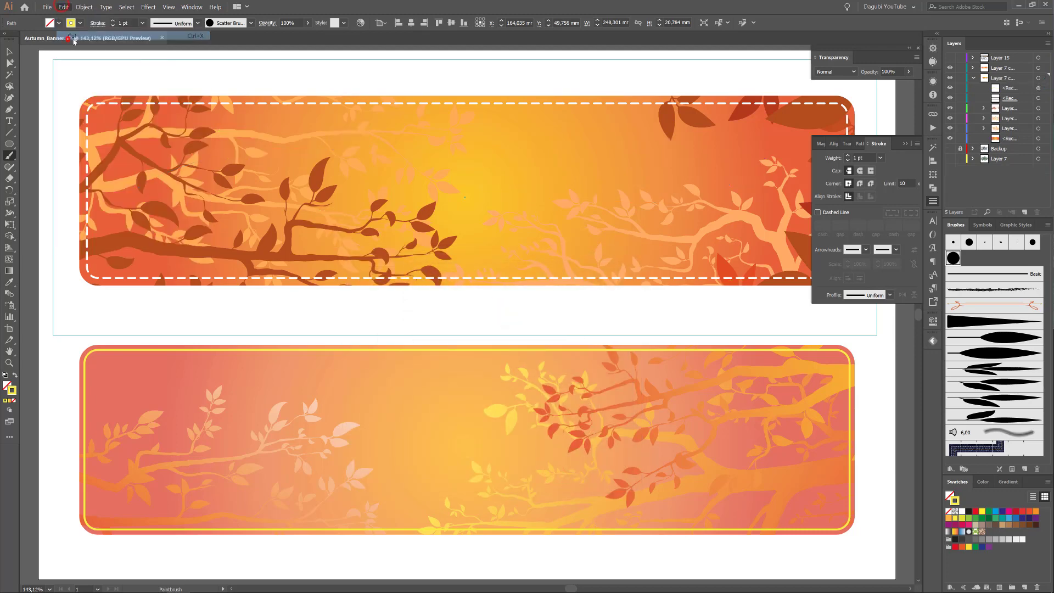
- Paint an orange scatter-brush stroke at 21% opacity across the upper banner, on that banner's layer
{"action": "left_click", "coordinate": [1035, 512]}
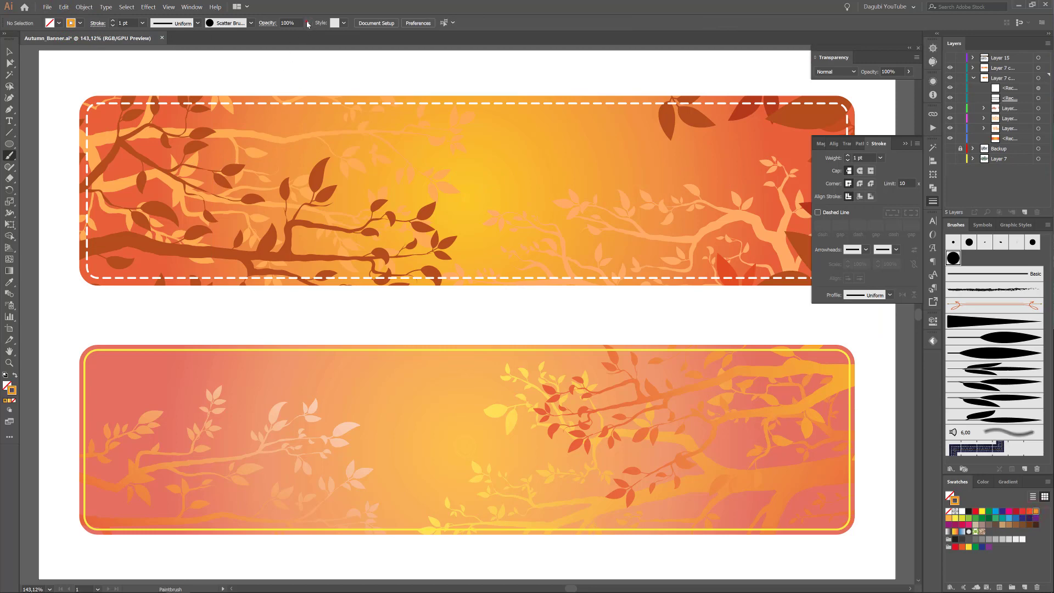
{"action": "left_click_drag", "start_coordinate": [307, 23], "coordinate": [293, 37]}
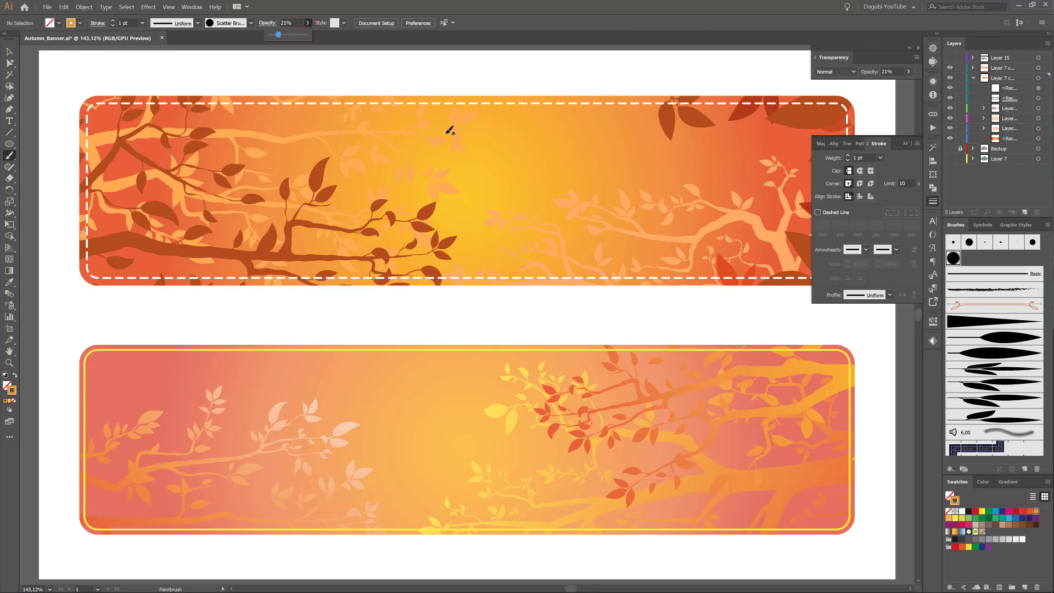
{"action": "key", "text": "ctrl+1"}
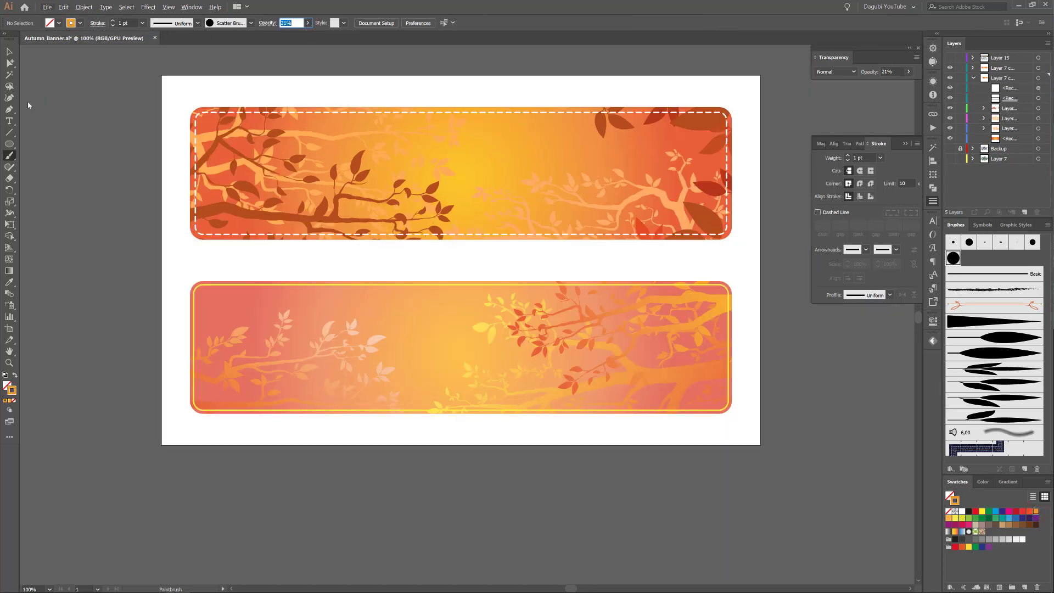
{"action": "left_click", "coordinate": [10, 156]}
{"action": "left_click", "coordinate": [1012, 80]}
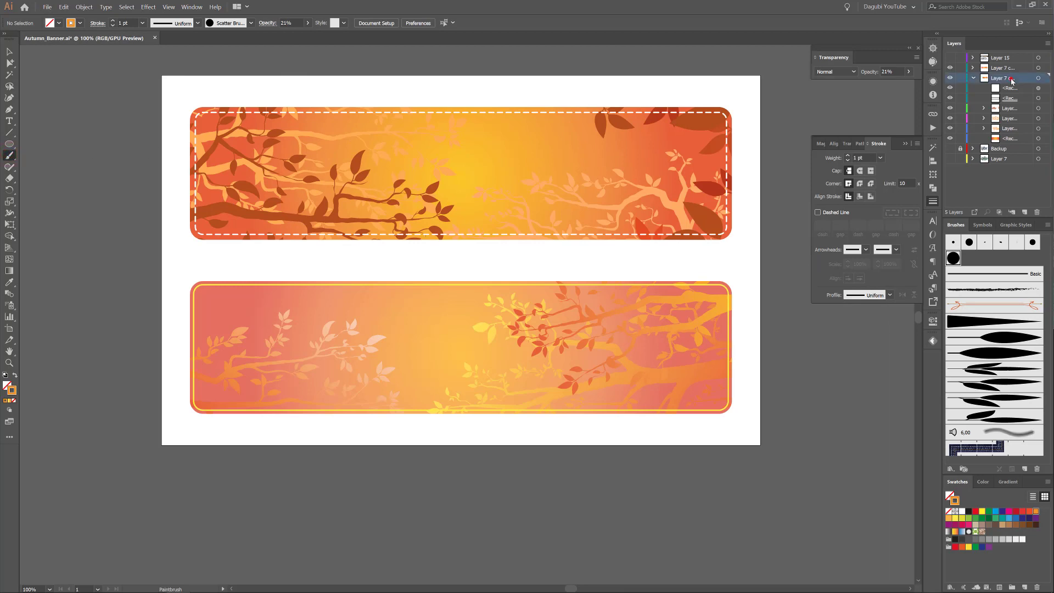
{"action": "left_click", "coordinate": [950, 77]}
{"action": "left_click", "coordinate": [950, 78]}
{"action": "mouse_move", "coordinate": [178, 93]}
{"action": "left_mouse_down"}
{"action": "mouse_move", "coordinate": [234, 125]}
{"action": "mouse_move", "coordinate": [467, 121]}
{"action": "mouse_move", "coordinate": [664, 169]}
{"action": "mouse_move", "coordinate": [770, 261]}
{"action": "left_mouse_up"}
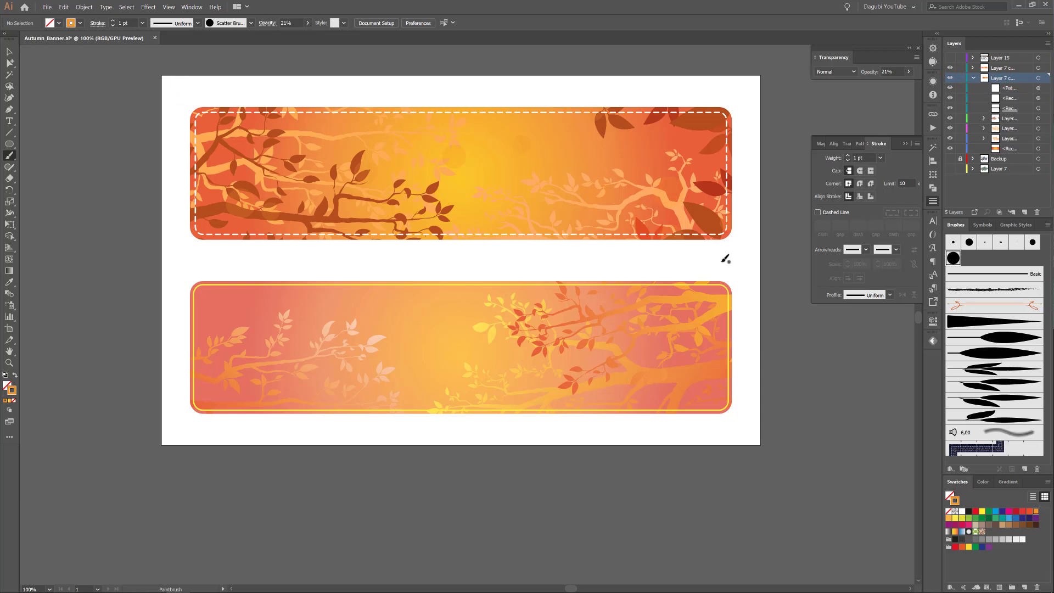
- Paint a yellow 2 pt scatter-brush stroke at 42% opacity across the upper banner
{"action": "left_click", "coordinate": [307, 22]}
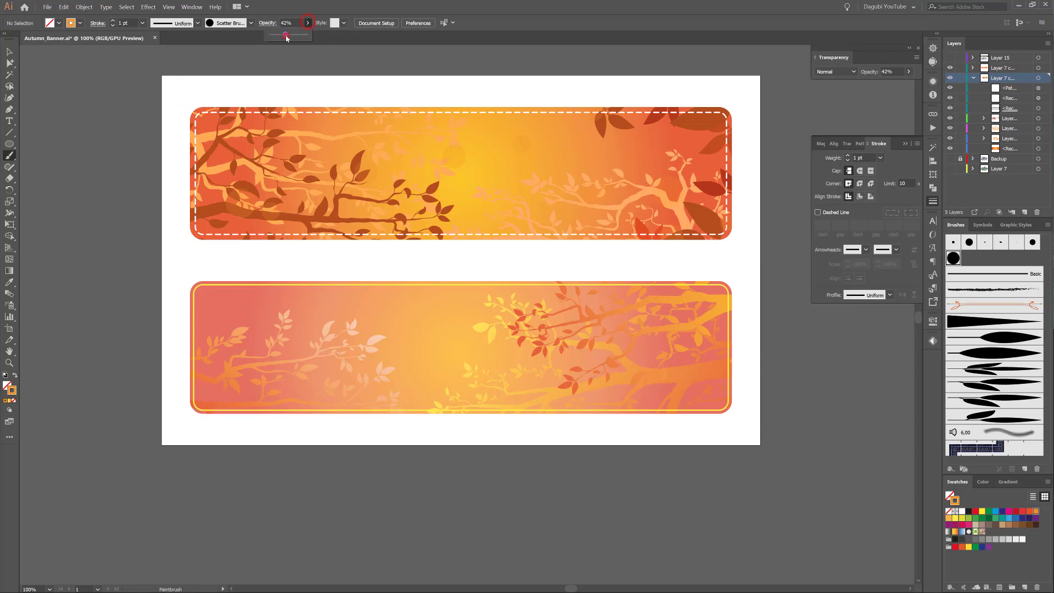
{"action": "left_click", "coordinate": [112, 21]}
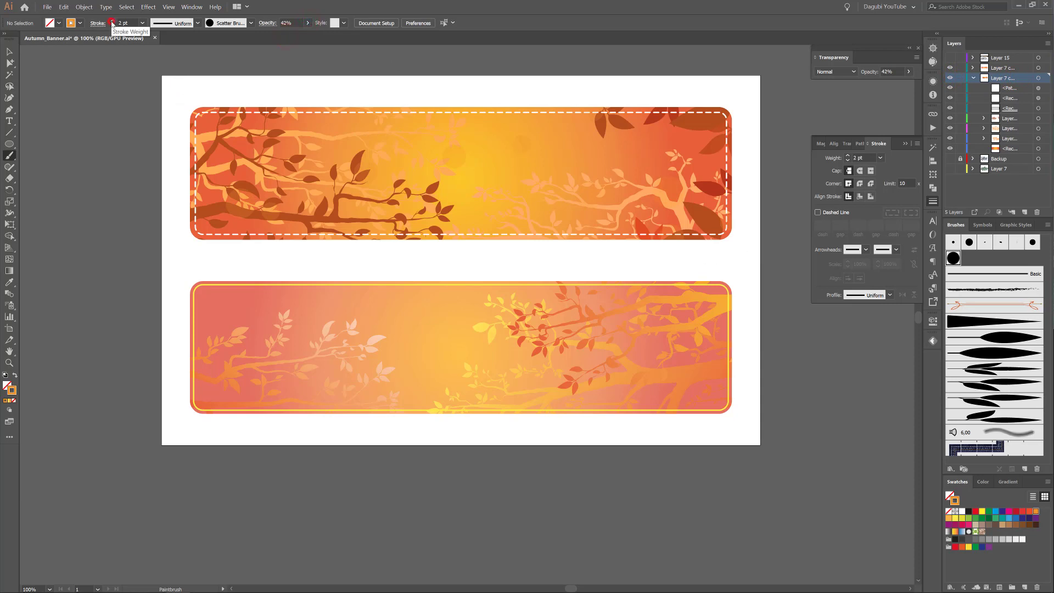
{"action": "left_click", "coordinate": [955, 519]}
{"action": "mouse_move", "coordinate": [748, 83]}
{"action": "left_mouse_down"}
{"action": "mouse_move", "coordinate": [581, 134]}
{"action": "mouse_move", "coordinate": [175, 166]}
{"action": "left_mouse_up"}
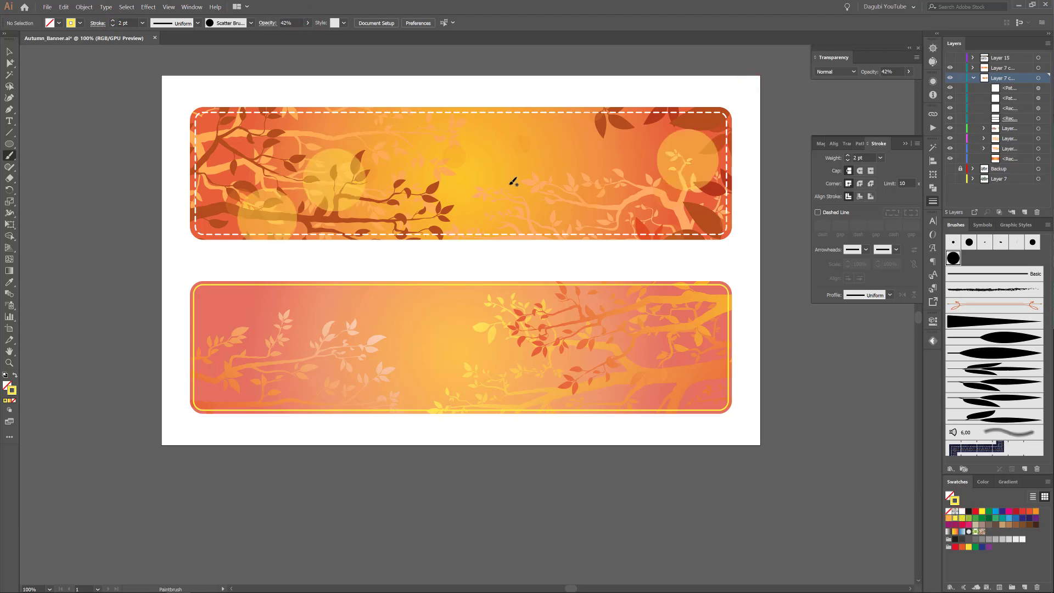
- Lower the yellow circle stroke's opacity to 27% and paint more yellow circles over the upper banner with a 3 pt stroke
{"action": "left_click", "coordinate": [706, 159], "text": "ctrl"}
{"action": "left_click", "coordinate": [307, 23]}
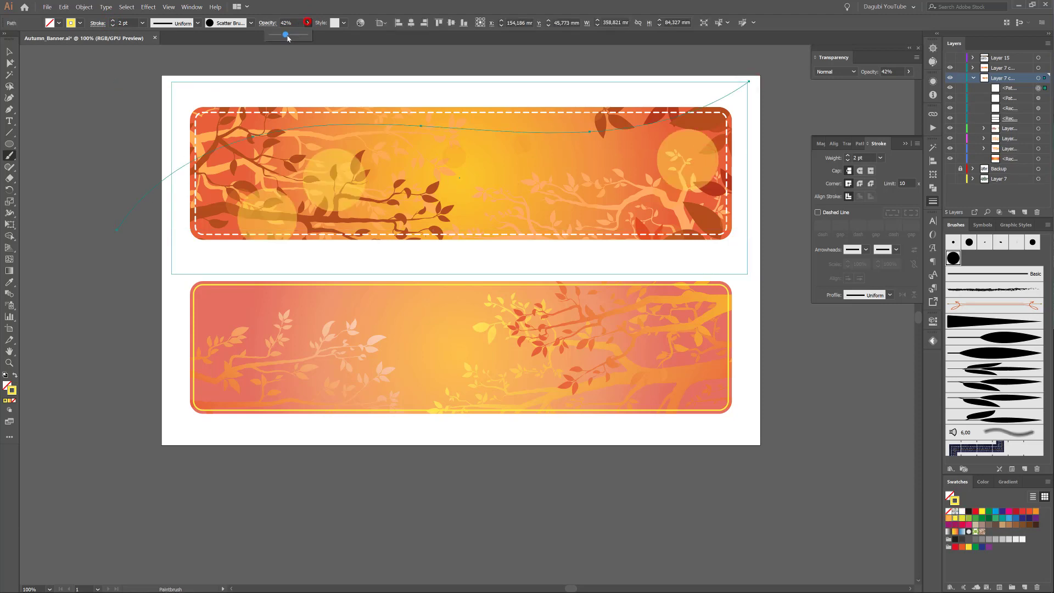
{"action": "left_click_drag", "start_coordinate": [287, 36], "coordinate": [283, 36]}
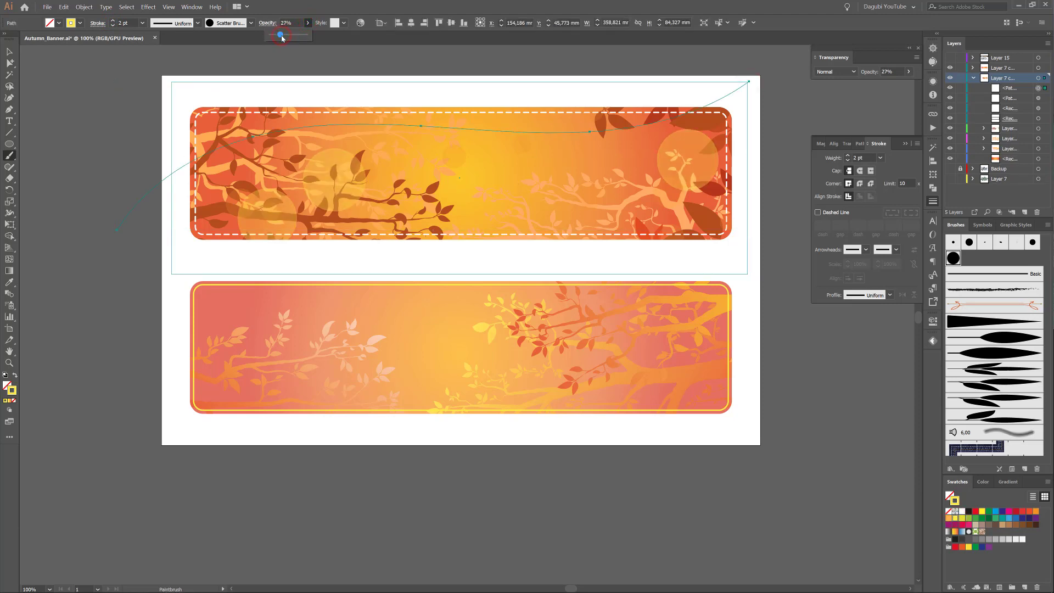
{"action": "left_click", "coordinate": [93, 101], "text": "ctrl"}
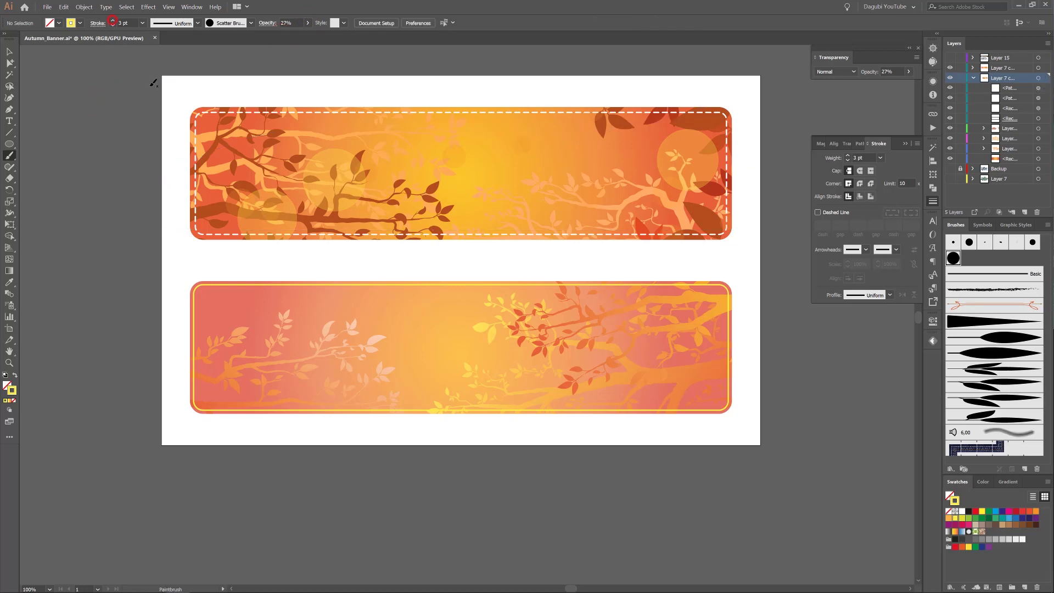
{"action": "left_click_drag", "start_coordinate": [742, 127], "coordinate": [383, 162]}
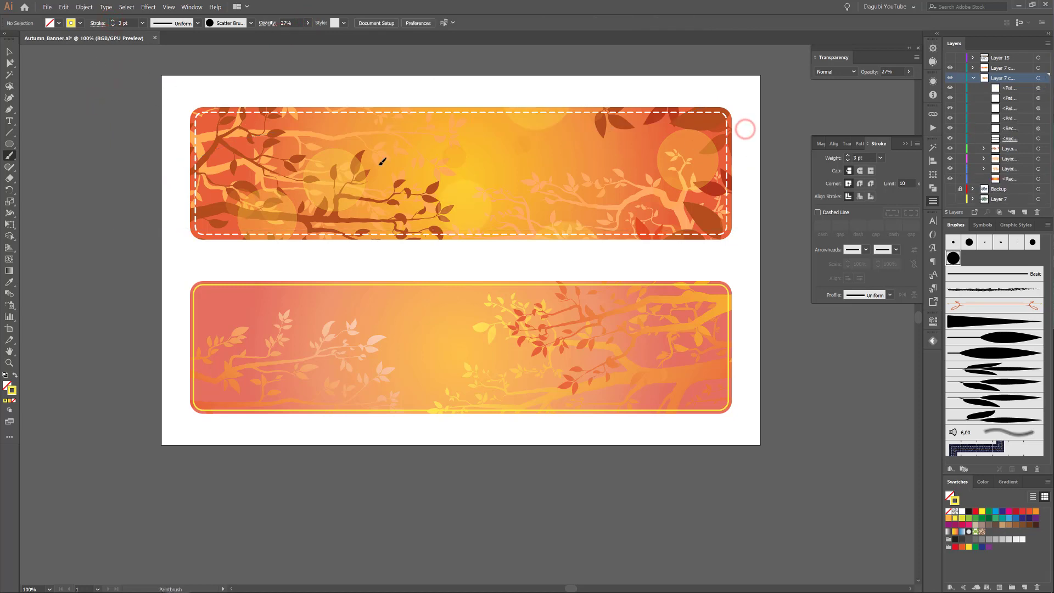
- Paint light orange scatter circles over the lower banner on its own layer, using a 3 pt stroke at 27% opacity
{"action": "left_click", "coordinate": [973, 79]}
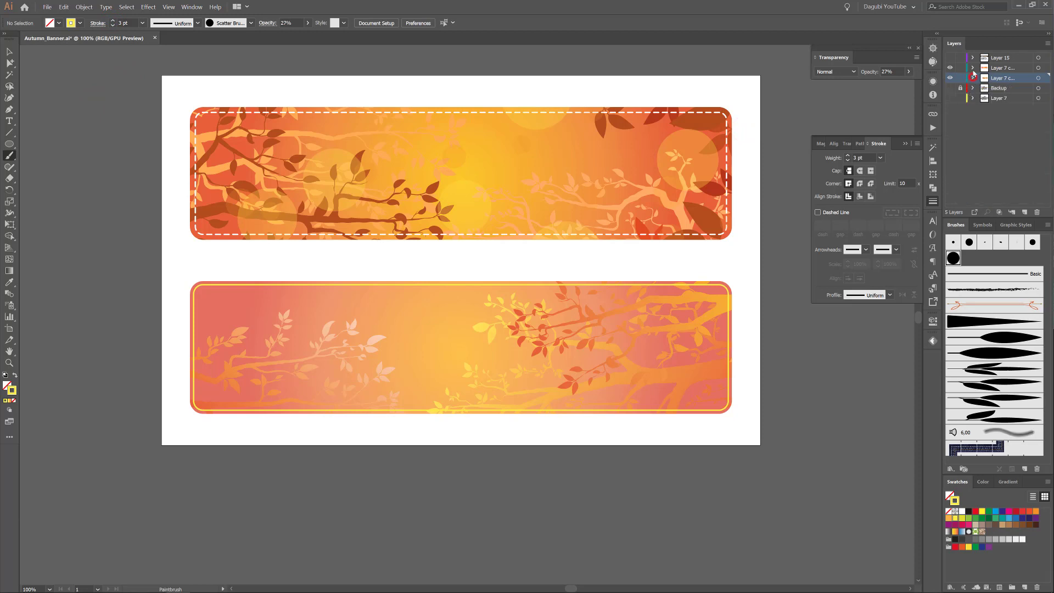
{"action": "left_click", "coordinate": [973, 68]}
{"action": "left_click", "coordinate": [1006, 67]}
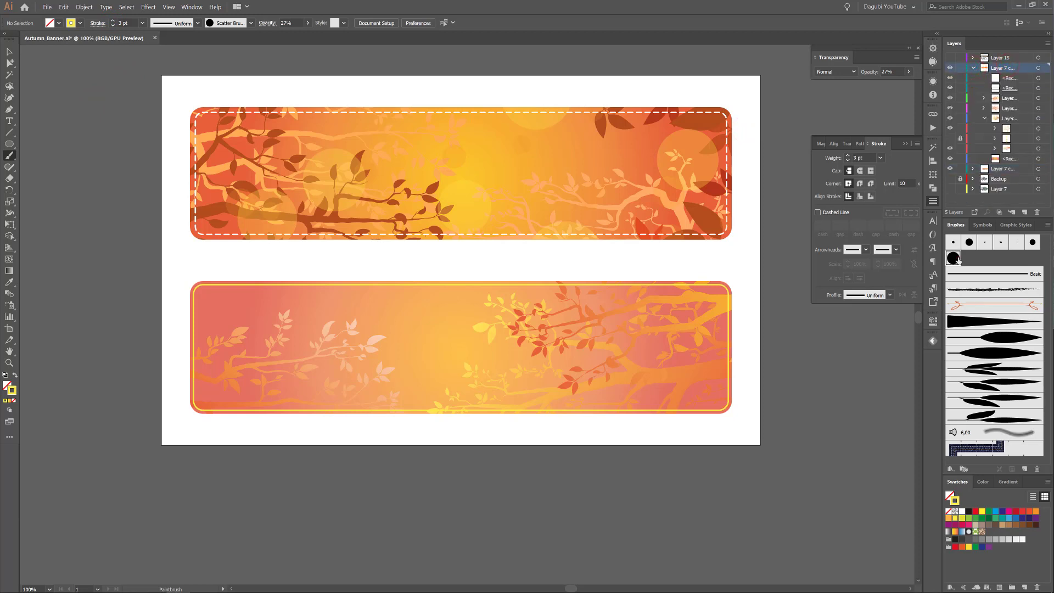
{"action": "left_click", "coordinate": [949, 519]}
{"action": "left_click", "coordinate": [739, 423]}
{"action": "left_click", "coordinate": [210, 304]}
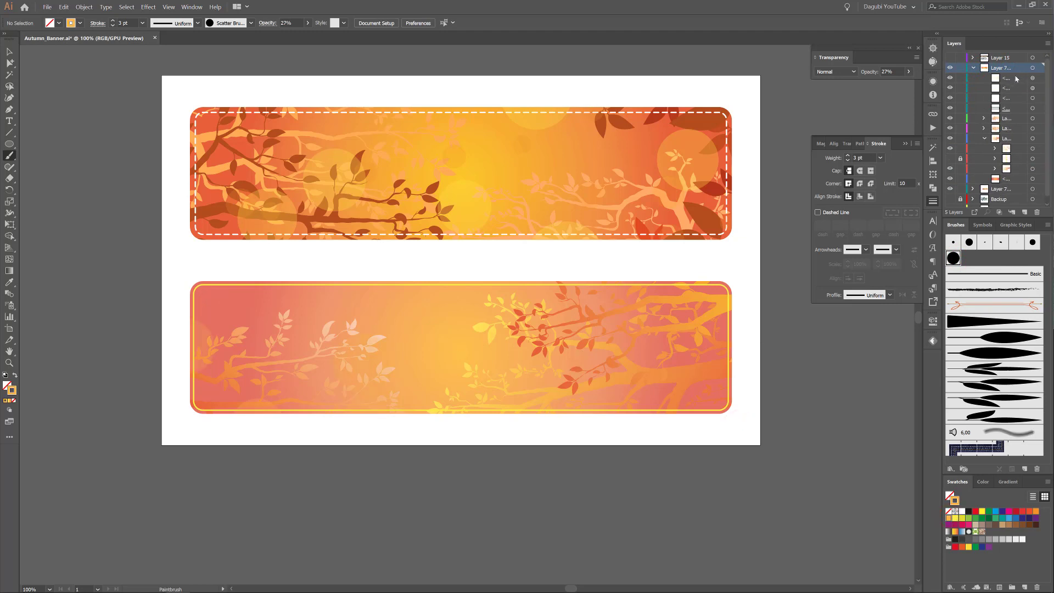
- Move a painted circle stroke behind the branches, directly above the background rectangle in the lower banner's layer
{"action": "left_click", "coordinate": [950, 68]}
{"action": "left_click", "coordinate": [950, 78]}
{"action": "left_click", "coordinate": [951, 78]}
{"action": "mouse_move", "coordinate": [1014, 78]}
{"action": "left_mouse_down"}
{"action": "mouse_move", "coordinate": [1012, 134]}
{"action": "mouse_move", "coordinate": [1011, 78]}
{"action": "mouse_move", "coordinate": [1022, 78]}
{"action": "left_mouse_up"}
{"action": "left_click_drag", "start_coordinate": [1014, 142], "coordinate": [1013, 143]}
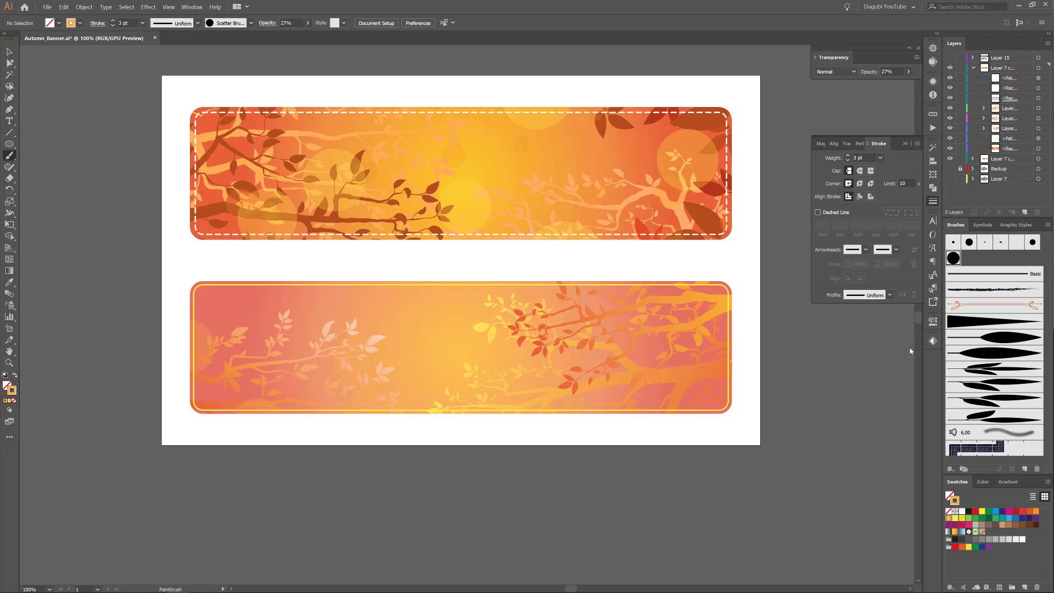
- Paint white scatter-brush strokes across the lower banner, the last one with a 2 pt stroke weight
{"action": "left_click", "coordinate": [962, 511]}
{"action": "mouse_move", "coordinate": [742, 393]}
{"action": "left_mouse_down"}
{"action": "mouse_move", "coordinate": [659, 366]}
{"action": "mouse_move", "coordinate": [210, 328]}
{"action": "left_mouse_up"}
{"action": "mouse_move", "coordinate": [615, 271]}
{"action": "left_mouse_down"}
{"action": "mouse_move", "coordinate": [553, 271]}
{"action": "mouse_move", "coordinate": [189, 333]}
{"action": "mouse_move", "coordinate": [747, 329]}
{"action": "left_mouse_up"}
- Lower the opacity of the horizontal white circle stroke on the lower banner to 11% and deselect it
{"action": "left_click", "coordinate": [403, 364], "text": "ctrl"}
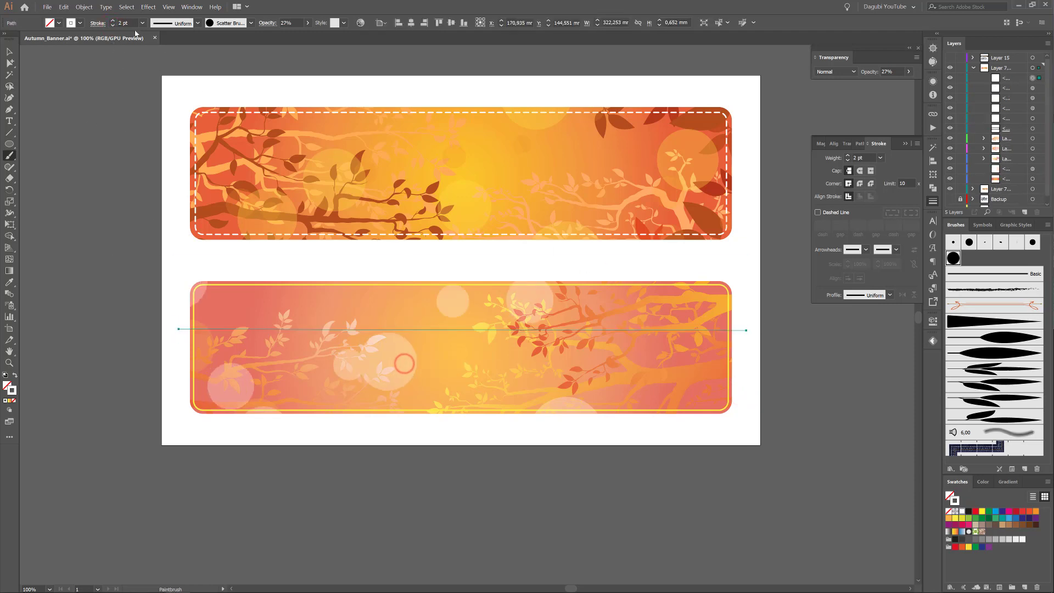
{"action": "left_click", "coordinate": [308, 22]}
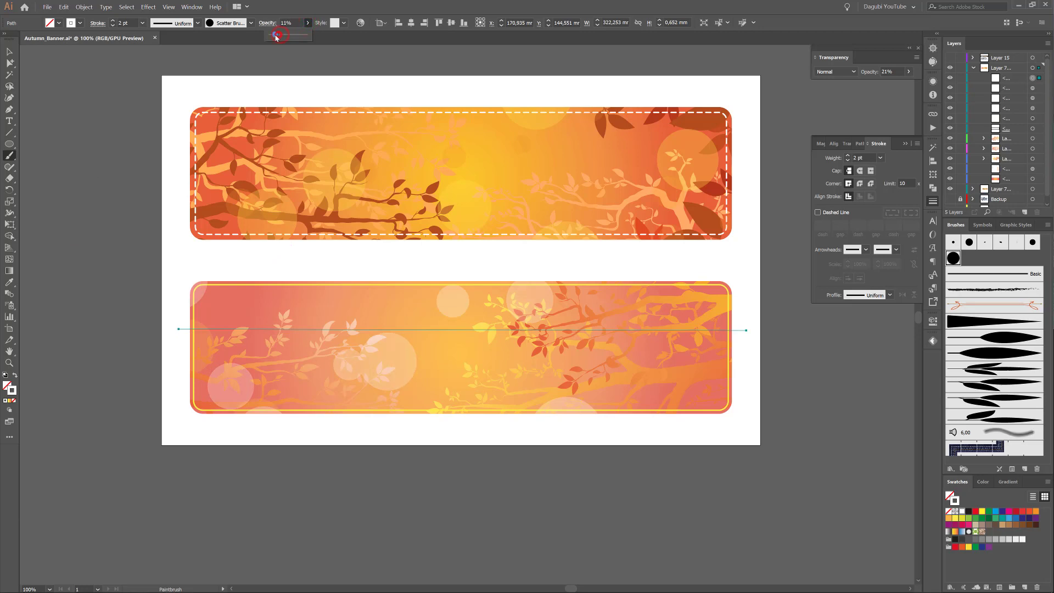
{"action": "left_click_drag", "start_coordinate": [276, 36], "coordinate": [275, 37]}
{"action": "left_click", "coordinate": [84, 75], "text": "ctrl"}
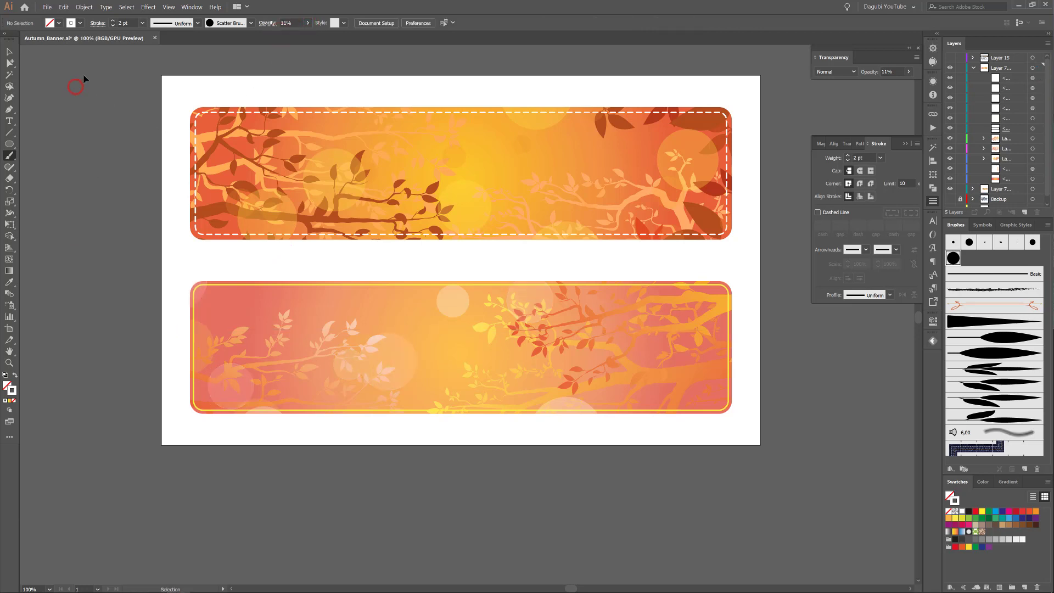
{"action": "key", "text": "ctrl+0"}
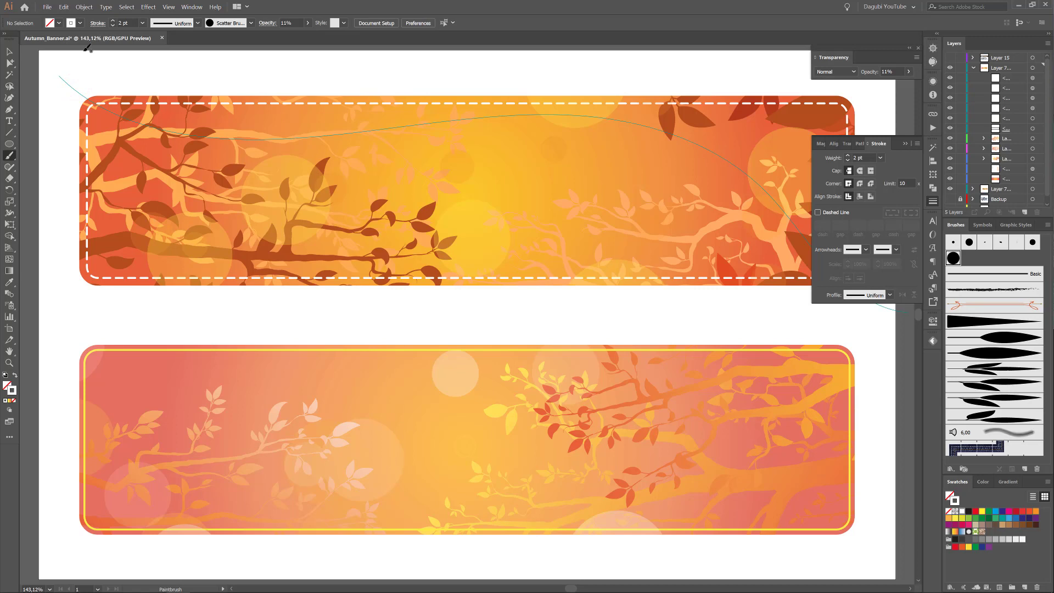
- Create a new layer above the two banner layers and lock both banner layers
{"action": "left_click", "coordinate": [9, 120]}
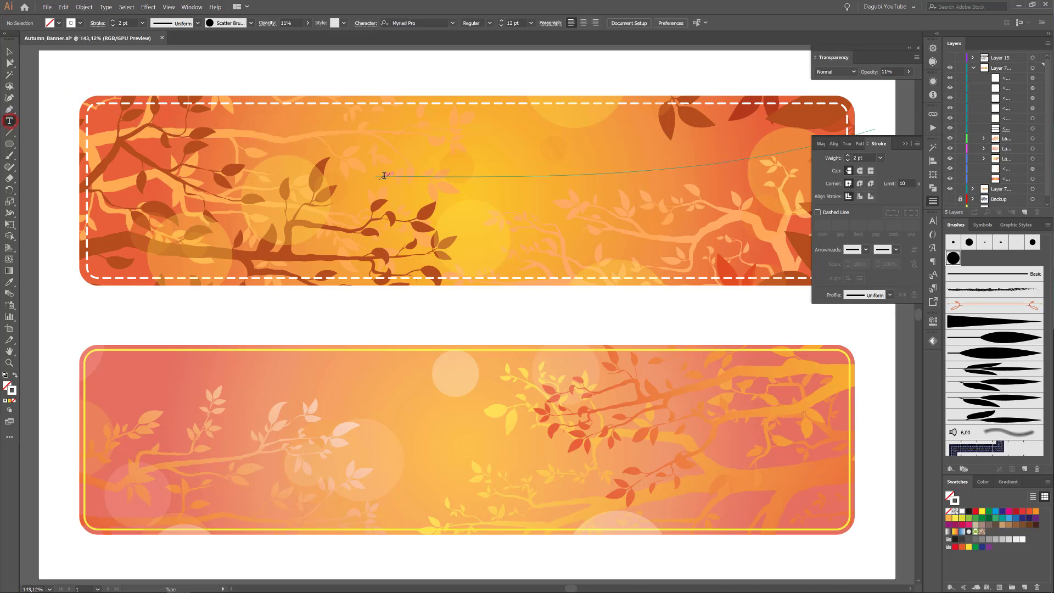
{"action": "left_click", "coordinate": [988, 68]}
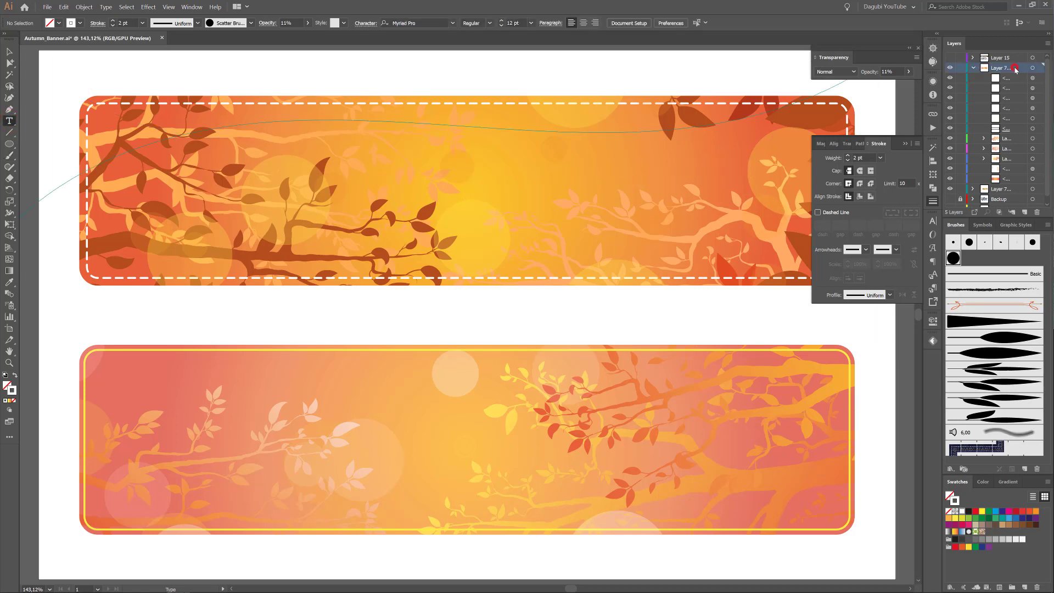
{"action": "scroll", "coordinate": [408, 173], "scroll_direction": "down", "scroll_amount": 2}
{"action": "left_click_drag", "start_coordinate": [432, 130], "coordinate": [435, 217]}
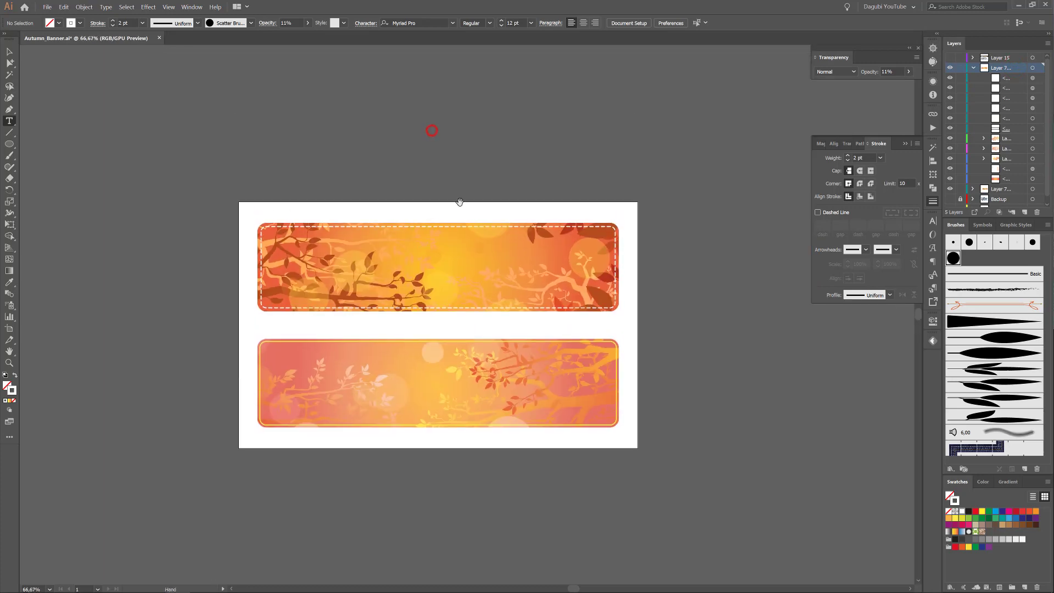
{"action": "left_click", "coordinate": [1024, 212]}
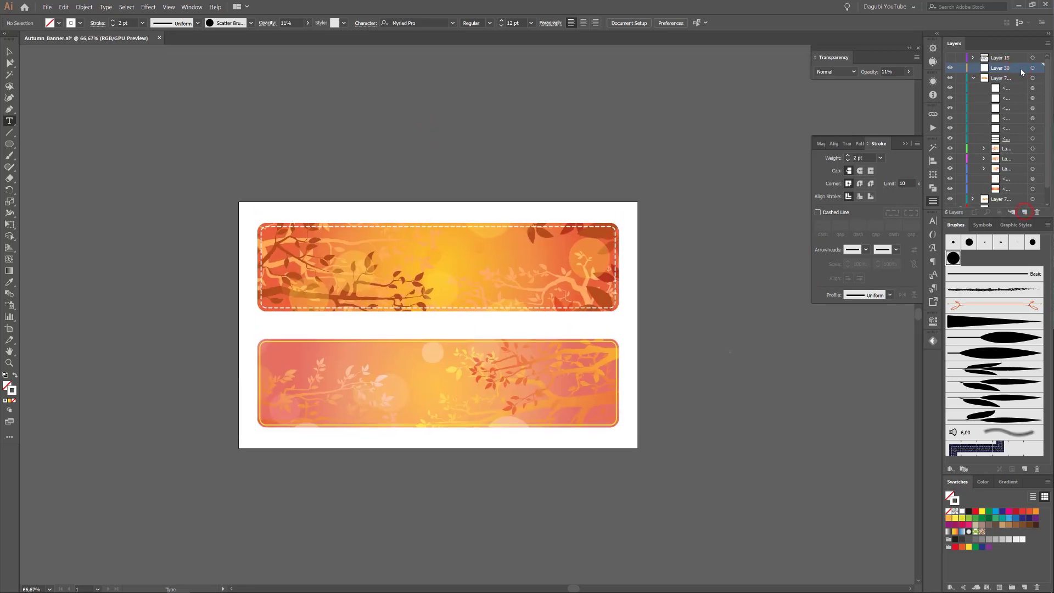
{"action": "left_click", "coordinate": [973, 78]}
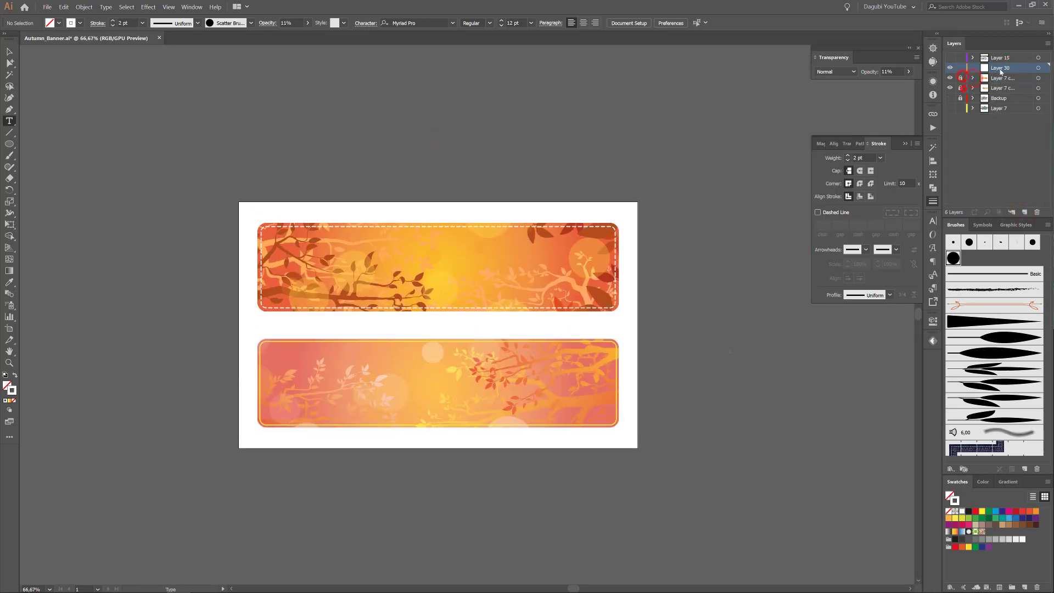
- Add the text "Give Thanks" to the upper banner, set its size to 72 pt and shift it slightly
{"action": "left_click", "coordinate": [360, 265]}
{"action": "type", "text": "Give Thanks"}
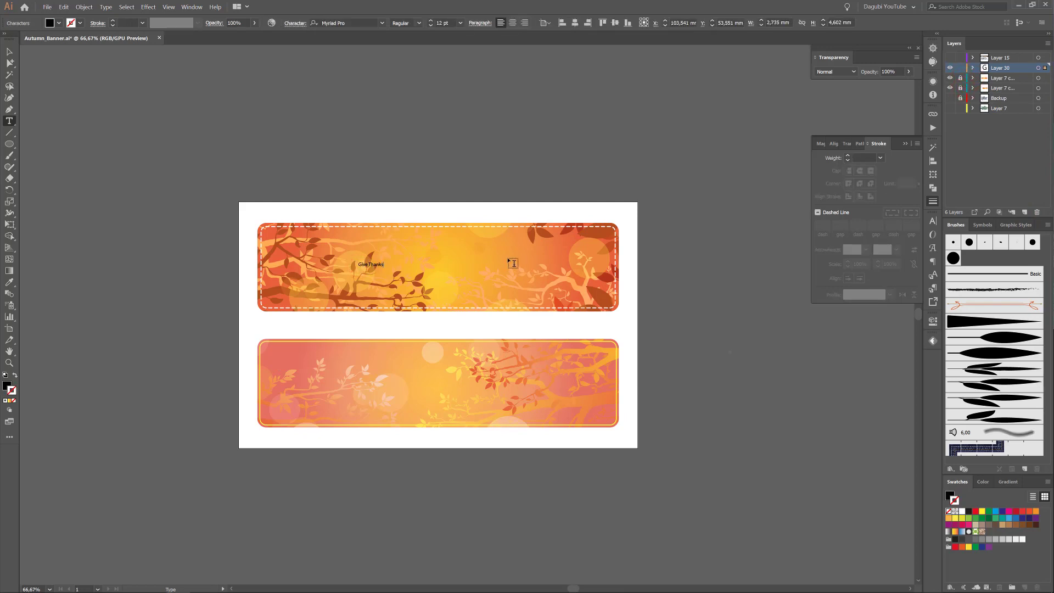
{"action": "left_click", "coordinate": [1038, 68]}
{"action": "scroll", "coordinate": [354, 270], "scroll_direction": "up", "scroll_amount": 2}
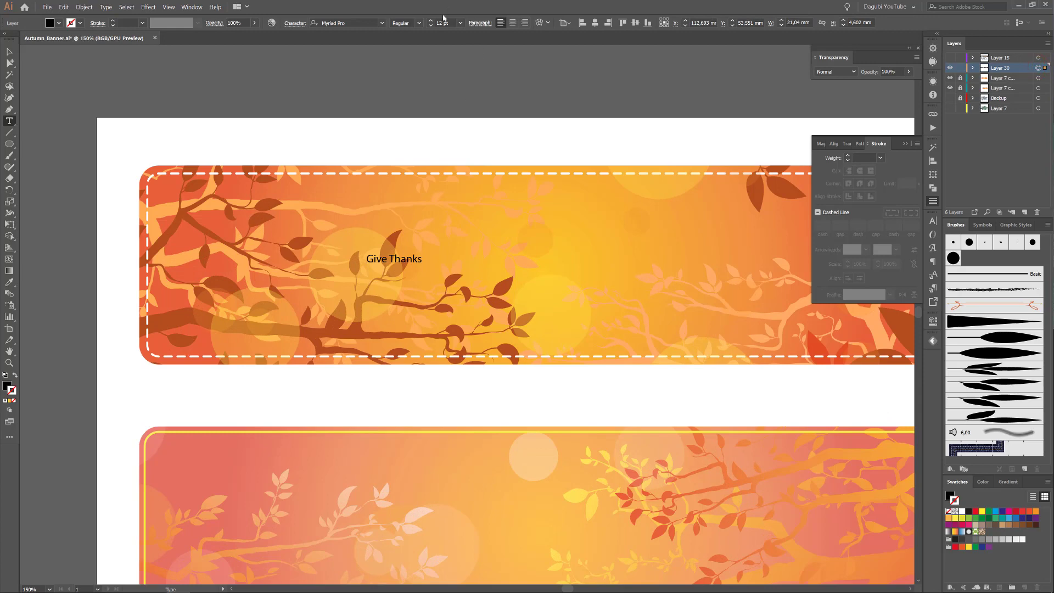
{"action": "left_click", "coordinate": [460, 23]}
{"action": "left_click", "coordinate": [478, 192]}
{"action": "left_click_drag", "start_coordinate": [591, 257], "coordinate": [610, 274]}
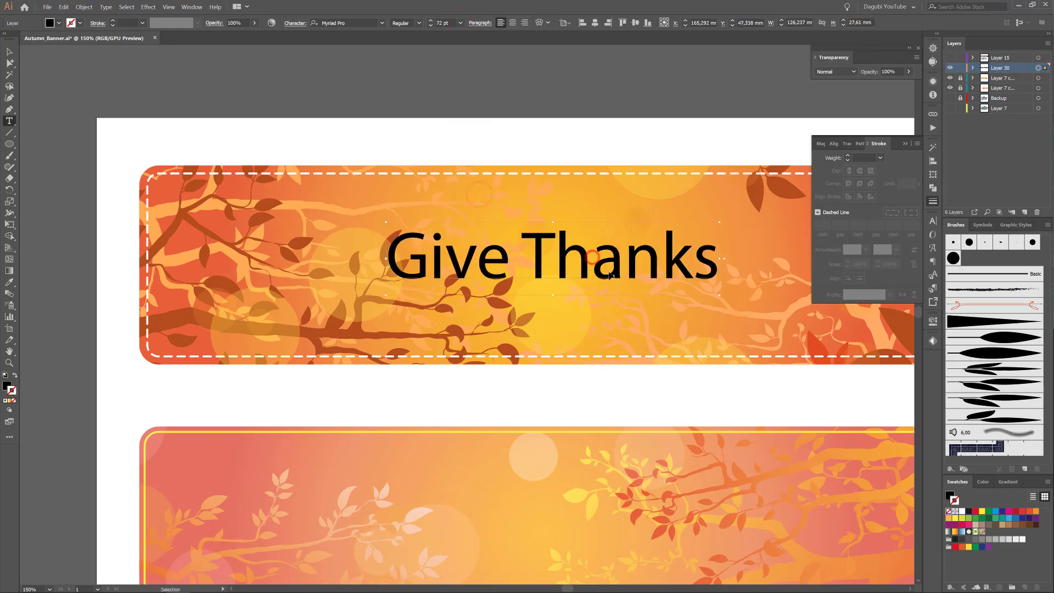
- Change the "Give Thanks" text to the Monday Bold font and enlarge it to 92 pt
{"action": "left_click", "coordinate": [354, 22]}
{"action": "type", "text": "mon"}
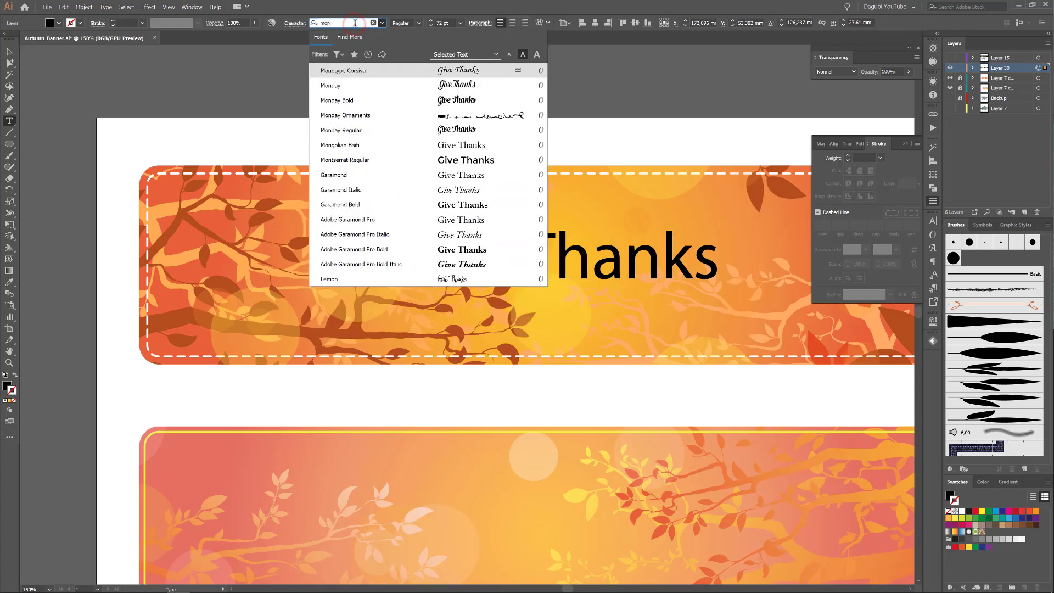
{"action": "type", "text": "d"}
{"action": "left_click", "coordinate": [447, 86]}
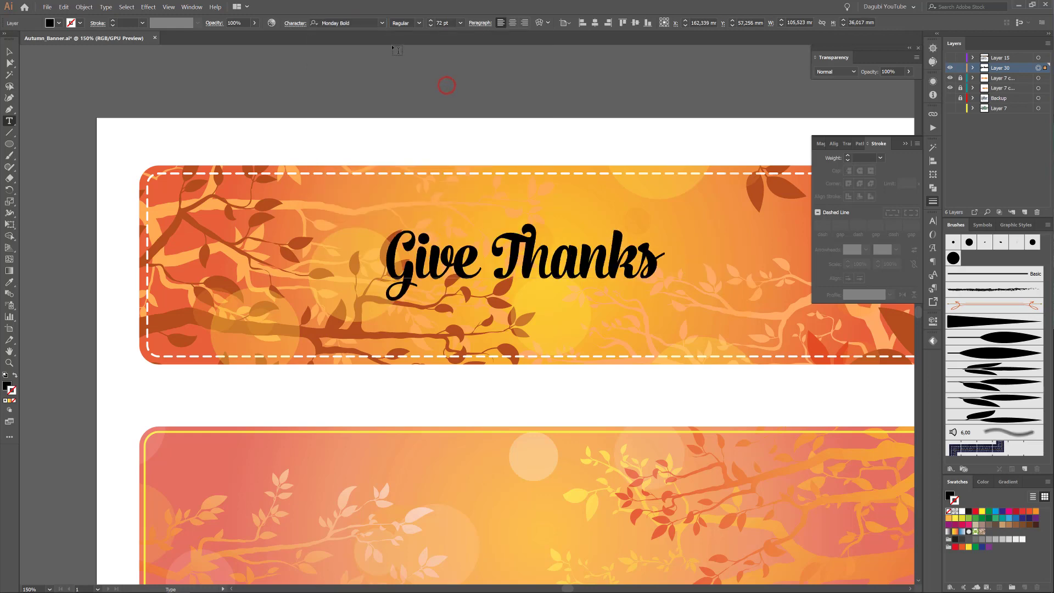
{"action": "left_click", "coordinate": [431, 20]}
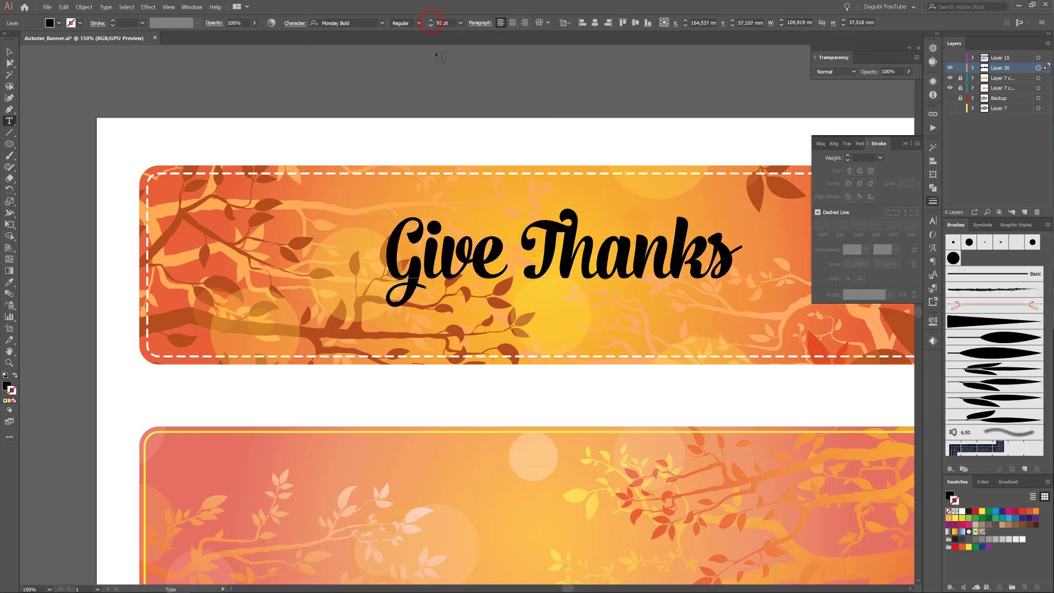
- Move the "Give Thanks" text slightly within the upper banner and align it to the horizontal centre
{"action": "key", "text": "ctrl+0"}
{"action": "key", "text": "v"}
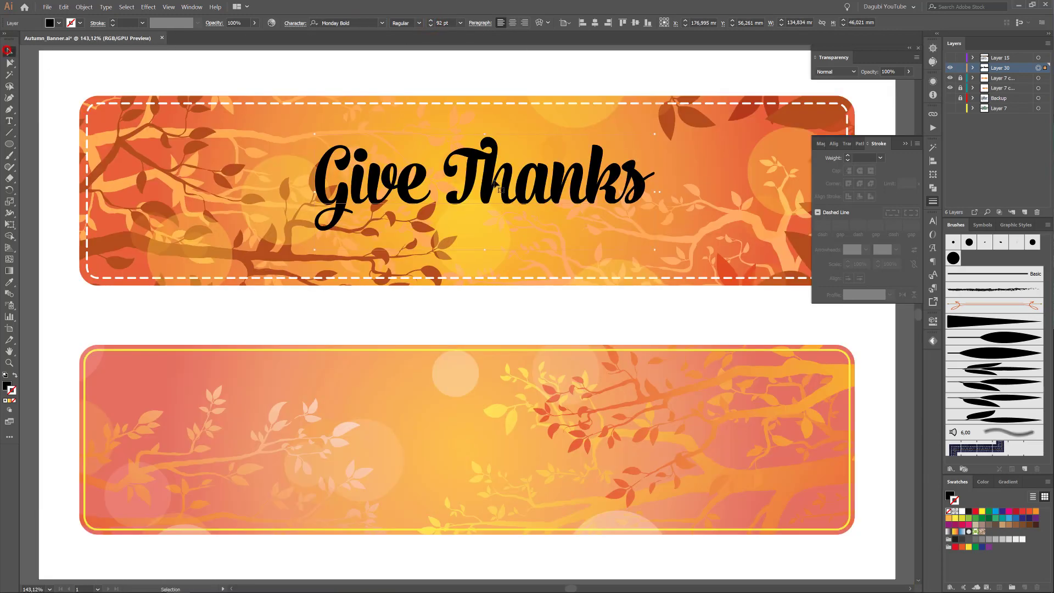
{"action": "mouse_move", "coordinate": [502, 177]}
{"action": "left_mouse_down"}
{"action": "mouse_move", "coordinate": [510, 189]}
{"action": "mouse_move", "coordinate": [506, 178]}
{"action": "left_mouse_up"}
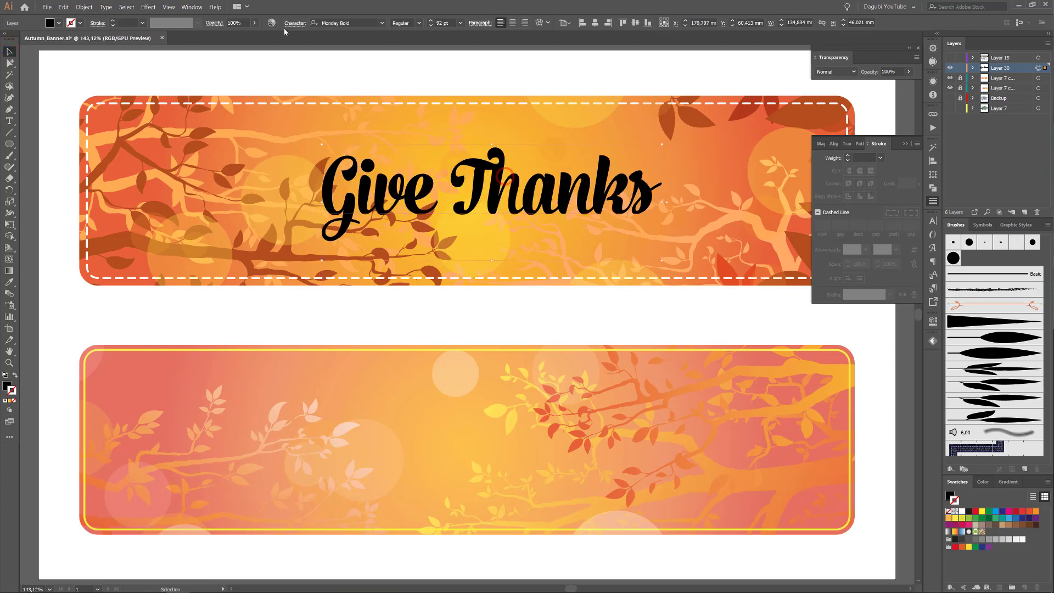
{"action": "left_click", "coordinate": [595, 22]}
- Expand the locked layer directly below the text layer and toggle its visibility to identify which banner it holds
{"action": "left_click", "coordinate": [973, 77]}
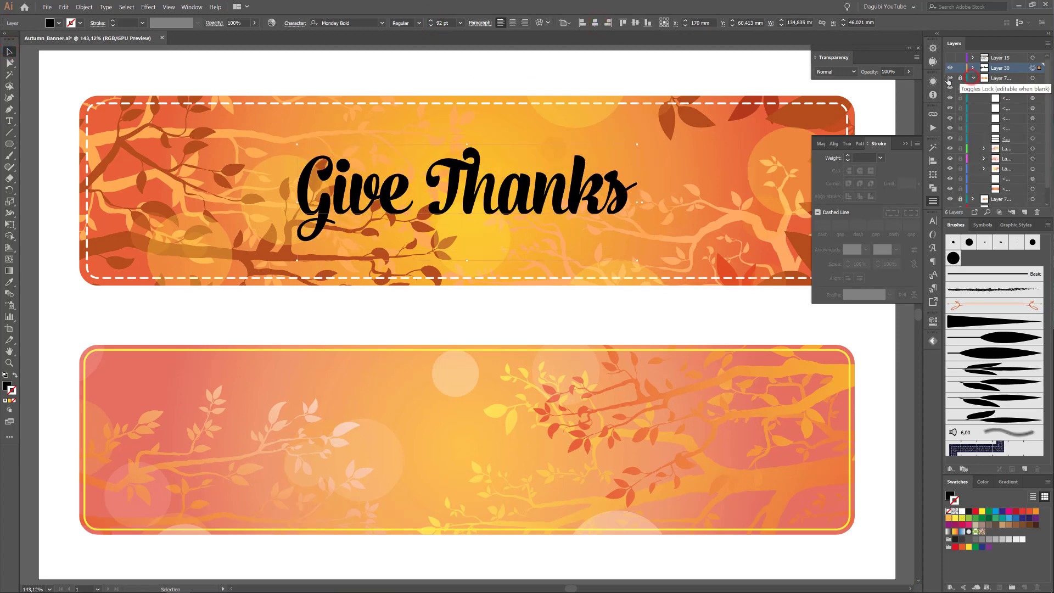
{"action": "left_click", "coordinate": [949, 79]}
{"action": "left_click", "coordinate": [949, 78]}
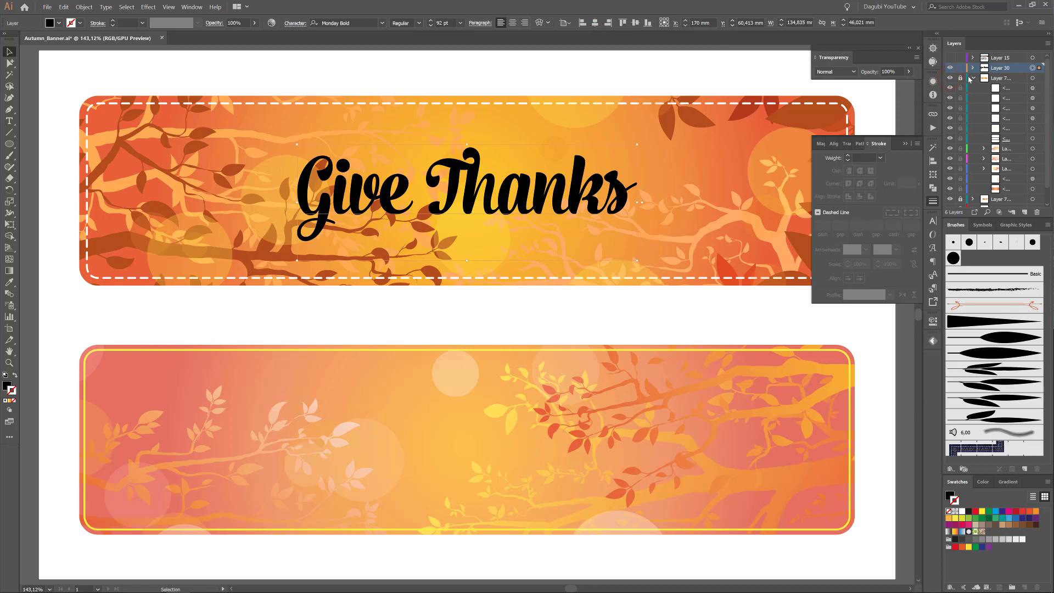
- Move the "Give Thanks" text layer into the upper banner's layer, directly beneath the foreground branches
{"action": "left_click", "coordinate": [973, 79]}
{"action": "left_click", "coordinate": [972, 87]}
{"action": "left_click_drag", "start_coordinate": [1003, 70], "coordinate": [1008, 161]}
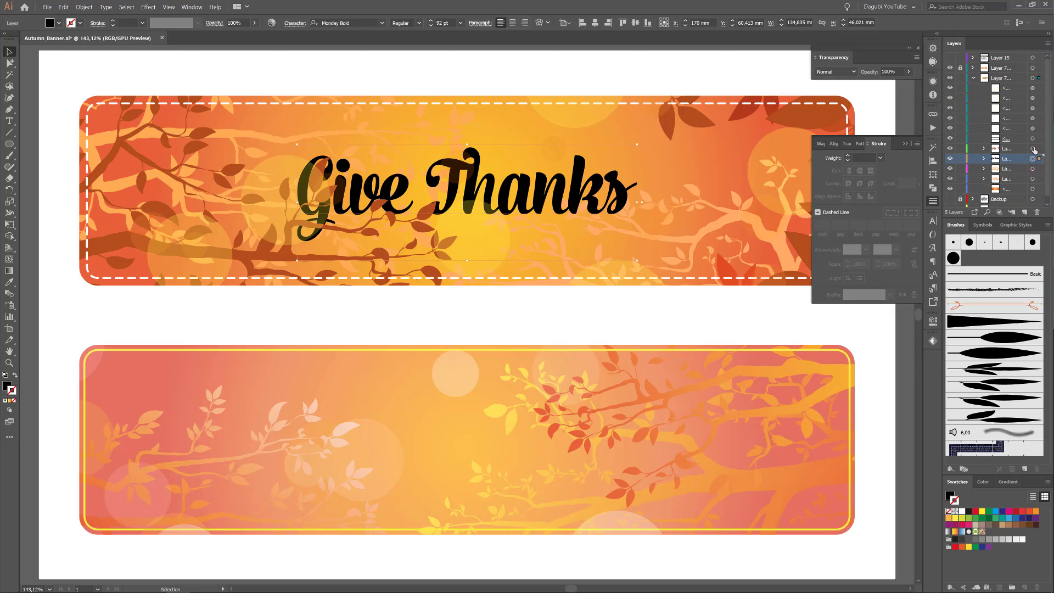
- Try the Multiply blending mode on the upper banner's foreground branches and switch it back to Normal
{"action": "left_click", "coordinate": [1032, 148]}
{"action": "left_click", "coordinate": [307, 22]}
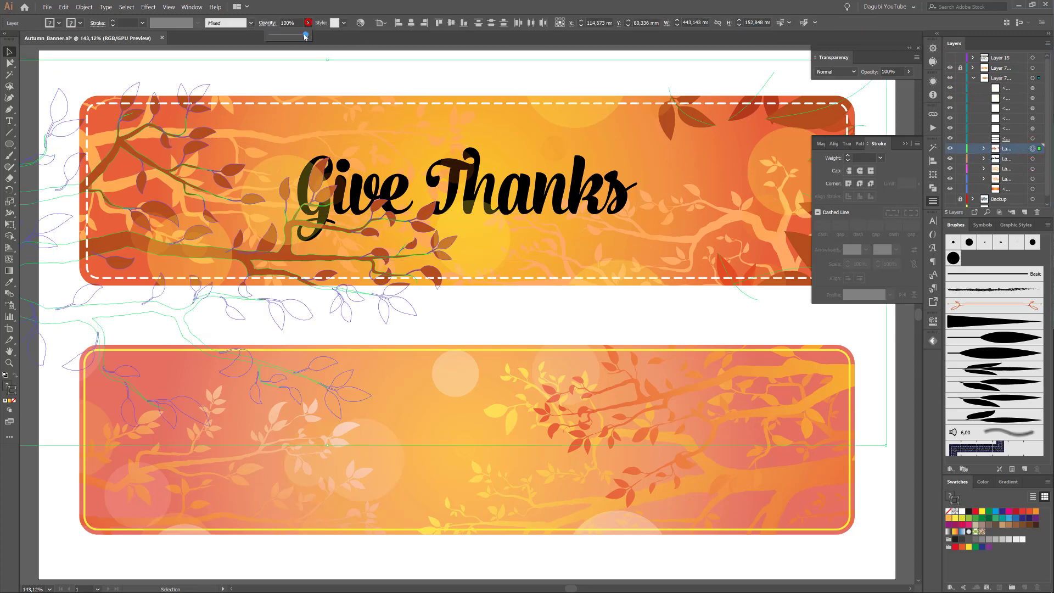
{"action": "mouse_move", "coordinate": [307, 35]}
{"action": "left_mouse_down"}
{"action": "mouse_move", "coordinate": [296, 36]}
{"action": "mouse_move", "coordinate": [309, 36]}
{"action": "left_mouse_up"}
{"action": "left_click", "coordinate": [829, 71]}
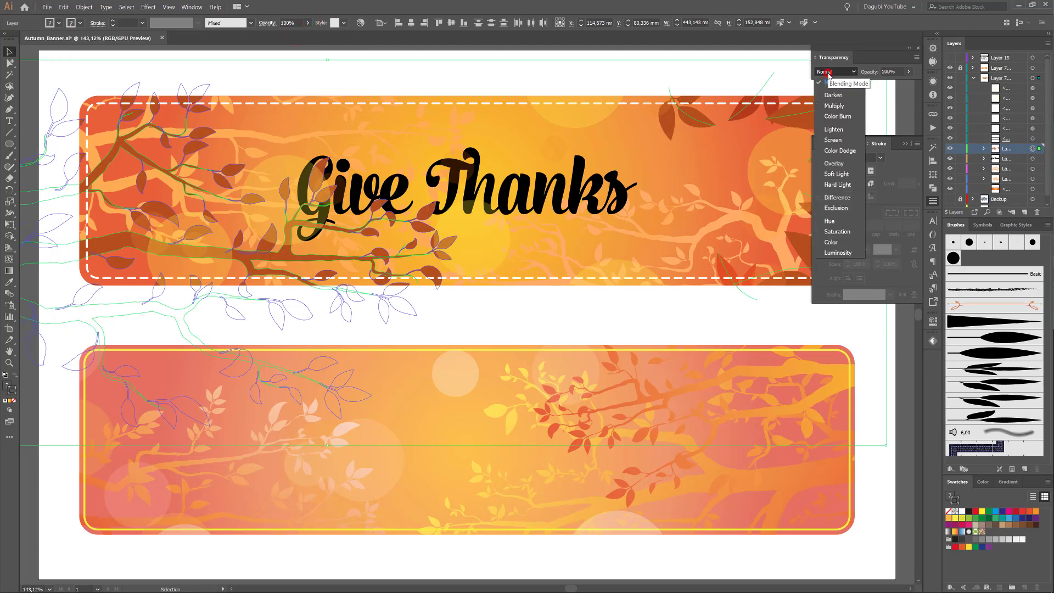
{"action": "left_click", "coordinate": [833, 106]}
{"action": "left_click", "coordinate": [832, 109]}
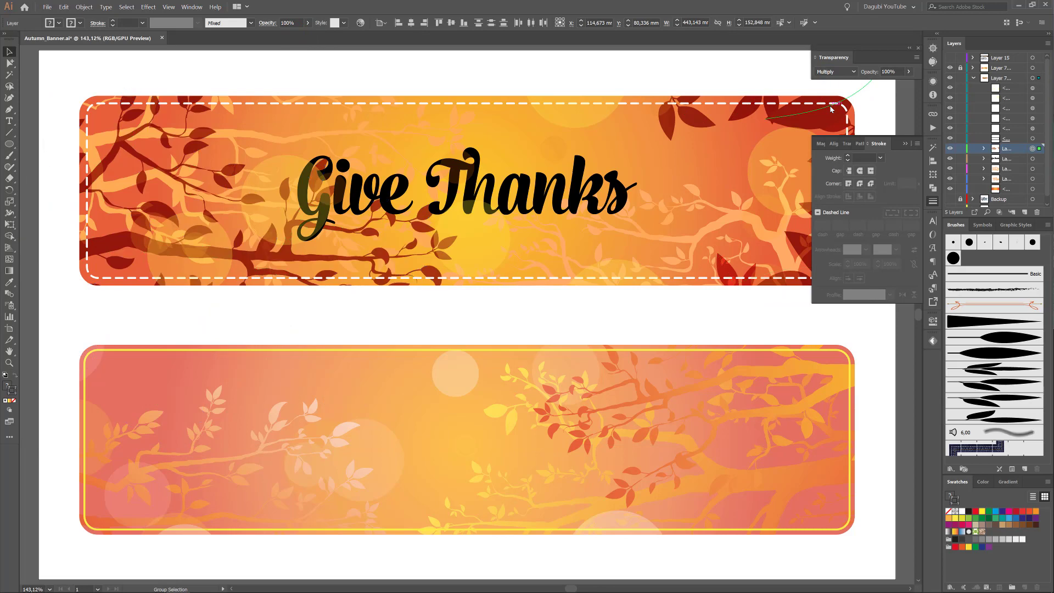
{"action": "key", "text": "v"}
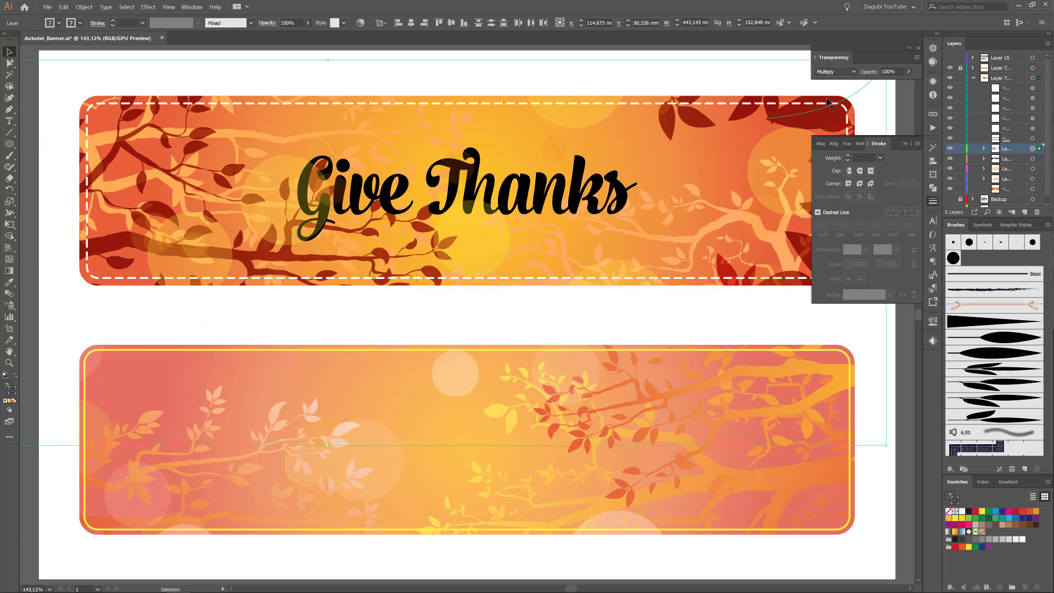
{"action": "left_click", "coordinate": [829, 71]}
{"action": "left_click", "coordinate": [825, 78]}
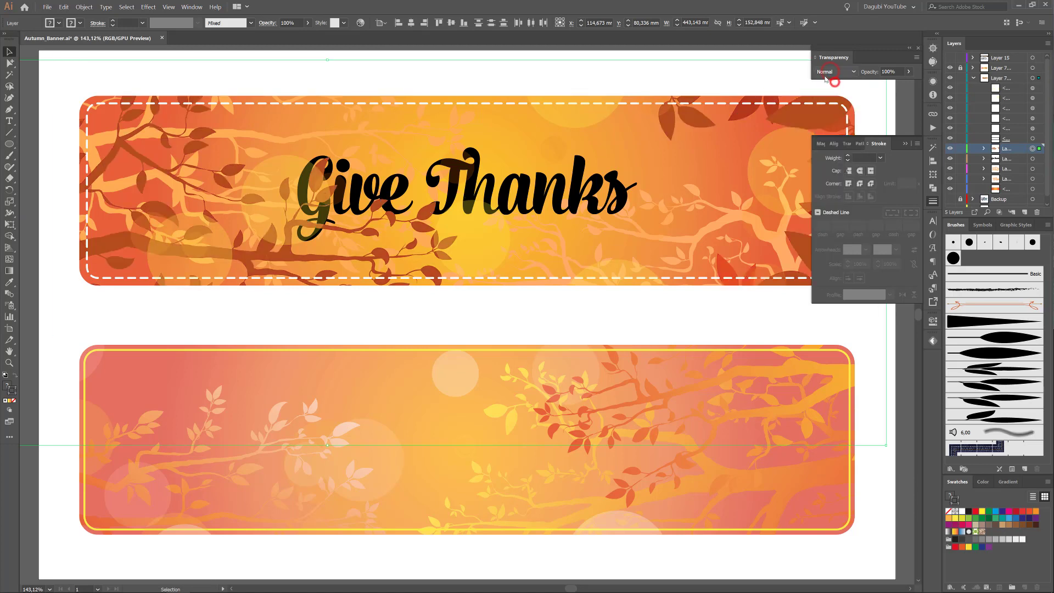
- Shift the "Give Thanks" text about 10.6 mm to the right within the upper banner
{"action": "left_click", "coordinate": [1033, 160]}
{"action": "key", "text": "shift+Up"}
{"action": "key", "text": "shift+Up"}
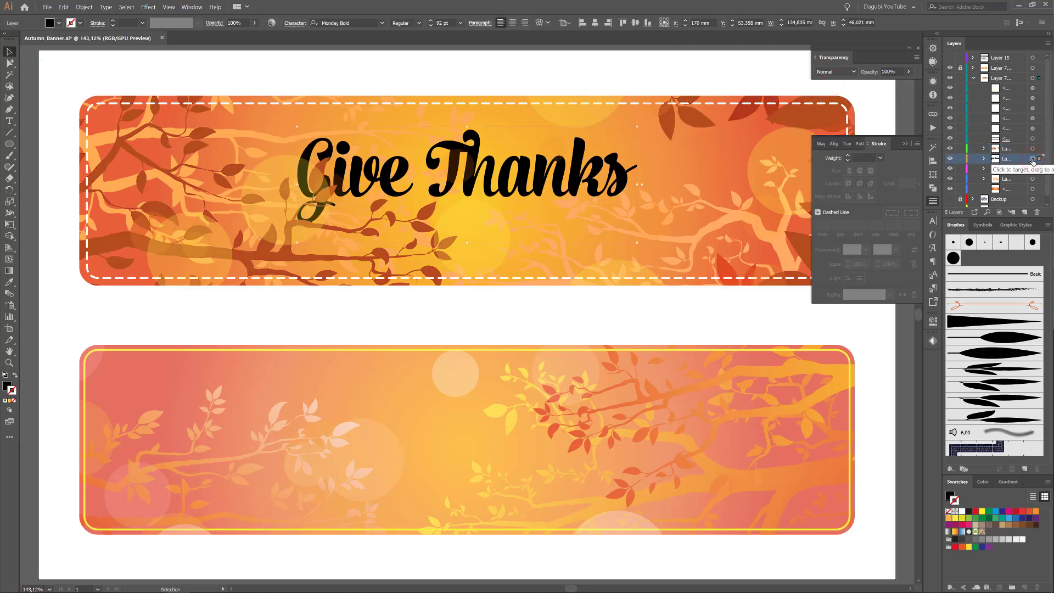
{"action": "key", "text": "shift+Down"}
{"action": "key", "text": "shift+Down"}
{"action": "key", "text": "shift+Right"}
{"action": "key", "text": "shift+Right"}
{"action": "key", "text": "shift+Right"}
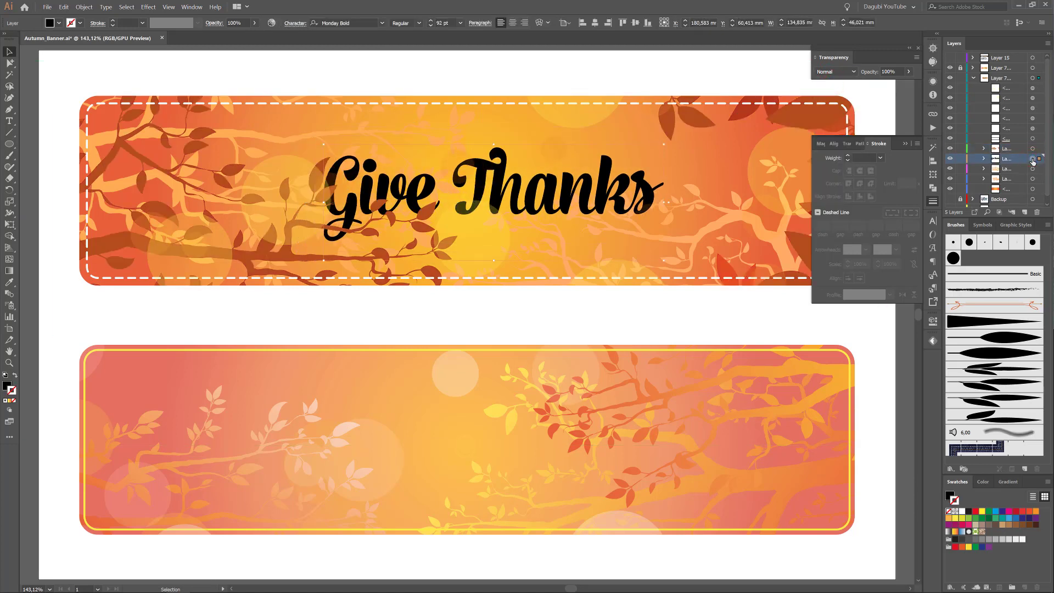
- Duplicate the "Give Thanks" text layer above the banner layers and leave the copy unlocked
{"action": "scroll", "coordinate": [1020, 176], "scroll_direction": "down", "scroll_amount": 1}
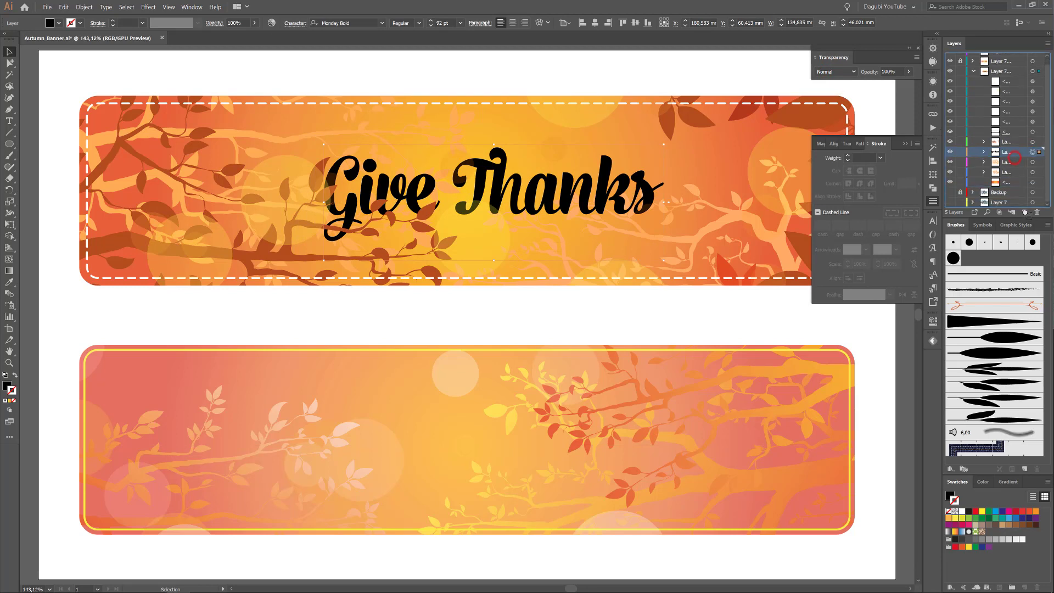
{"action": "left_click_drag", "start_coordinate": [1018, 153], "coordinate": [1001, 65]}
{"action": "left_click", "coordinate": [973, 81]}
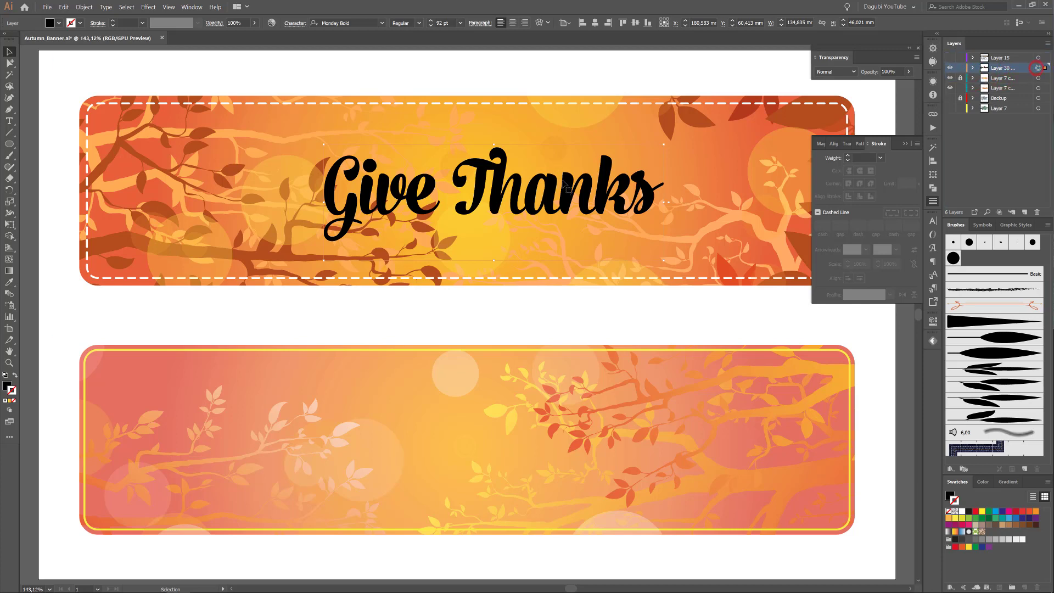
{"action": "left_click", "coordinate": [960, 68]}
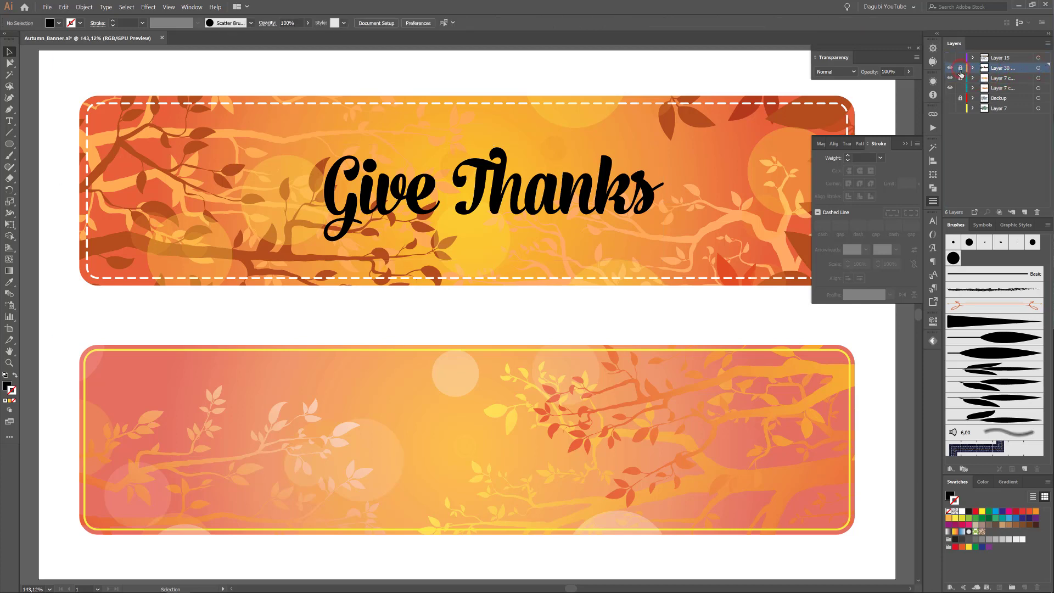
{"action": "left_click", "coordinate": [958, 68]}
- Move the duplicated "Give Thanks" text straight down about 102 mm onto the lower banner
{"action": "left_click", "coordinate": [1038, 69]}
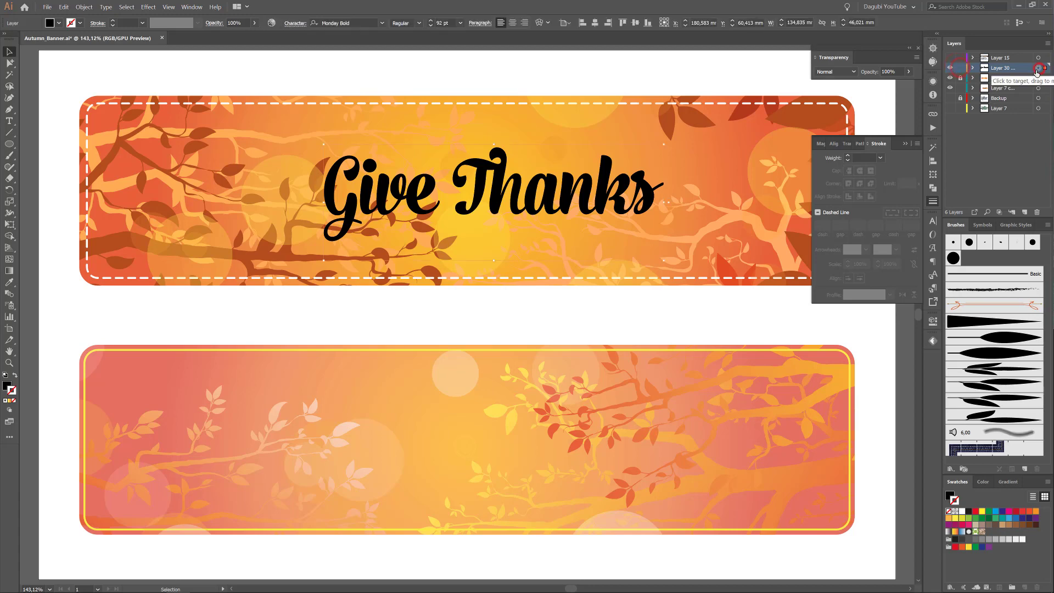
{"action": "key", "text": "shift+Down"}
{"action": "key", "text": "shift+Down"}
{"action": "key", "text": "shift+Down"}
{"action": "key", "text": "shift+Down"}
{"action": "key", "text": "shift+Down"}
{"action": "key", "text": "shift+Down"}
{"action": "key", "text": "shift+Down"}
{"action": "key", "text": "shift+Down"}
{"action": "key", "text": "shift+Down"}
{"action": "key", "text": "shift+Down"}
{"action": "key", "text": "shift+Down"}
{"action": "key", "text": "shift+Down"}
{"action": "key", "text": "shift+Down"}
{"action": "key", "text": "shift+Down"}
{"action": "key", "text": "shift+Down"}
{"action": "key", "text": "shift+Down"}
{"action": "key", "text": "shift+Down"}
{"action": "key", "text": "shift+Down"}
{"action": "key", "text": "shift+Down"}
{"action": "key", "text": "shift+Down"}
{"action": "key", "text": "shift+Down"}
{"action": "key", "text": "shift+Down"}
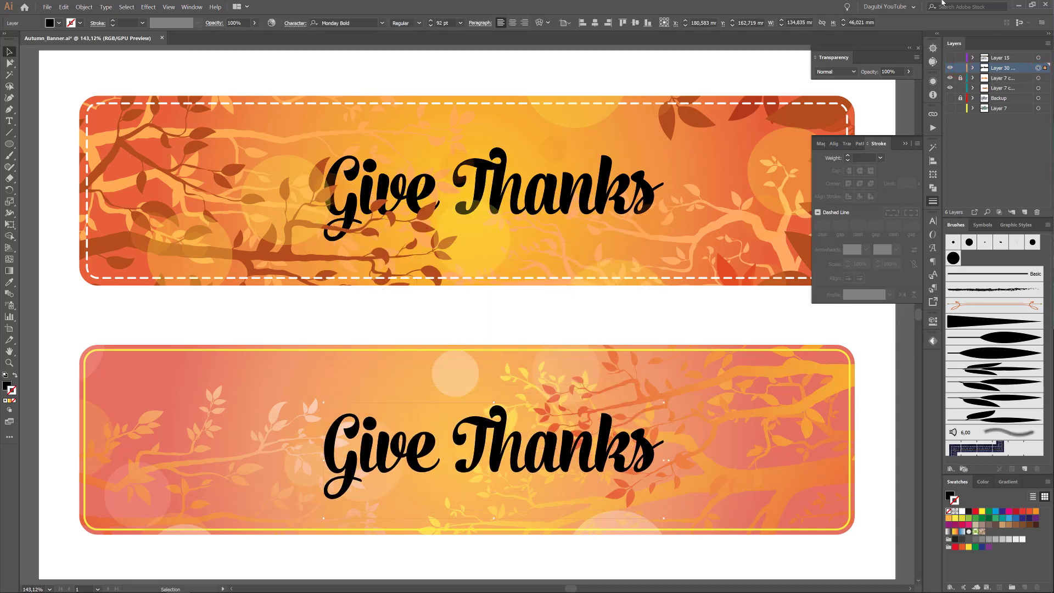
- Replace the word "Give" with "Happy" in the lower banner's text
{"action": "left_click", "coordinate": [9, 121]}
{"action": "left_click", "coordinate": [527, 450]}
{"action": "key", "text": "ctrl+a"}
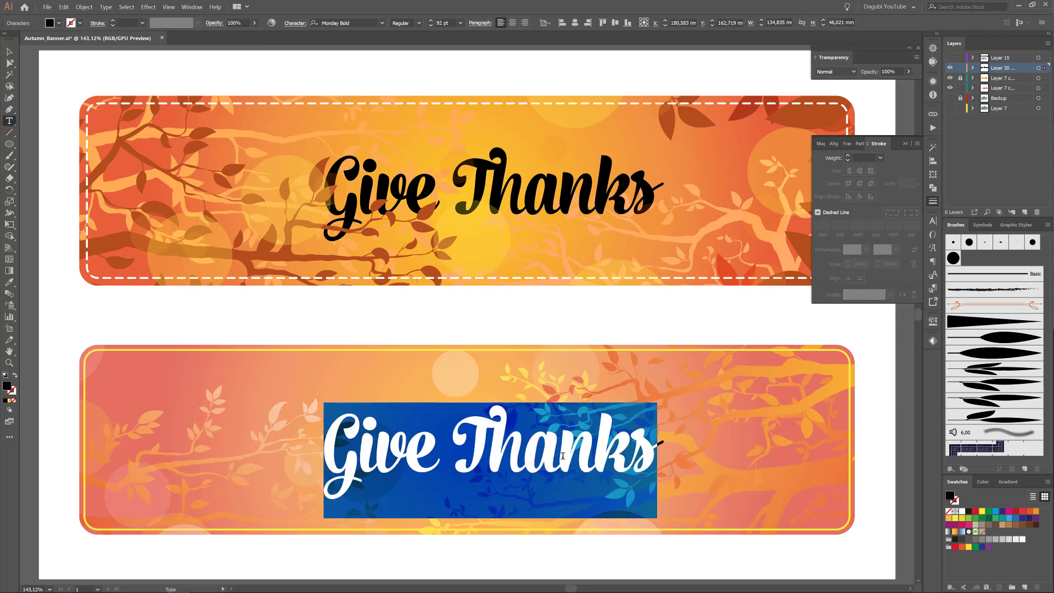
{"action": "key", "text": "Left"}
{"action": "key", "text": "Right"}
{"action": "key", "text": "Right"}
{"action": "key", "text": "Right"}
{"action": "key", "text": "Right"}
{"action": "key", "text": "Right"}
{"action": "key", "text": "BackSpace"}
{"action": "key", "text": "BackSpace"}
{"action": "key", "text": "BackSpace"}
{"action": "key", "text": "BackSpace"}
{"action": "key", "text": "BackSpace"}
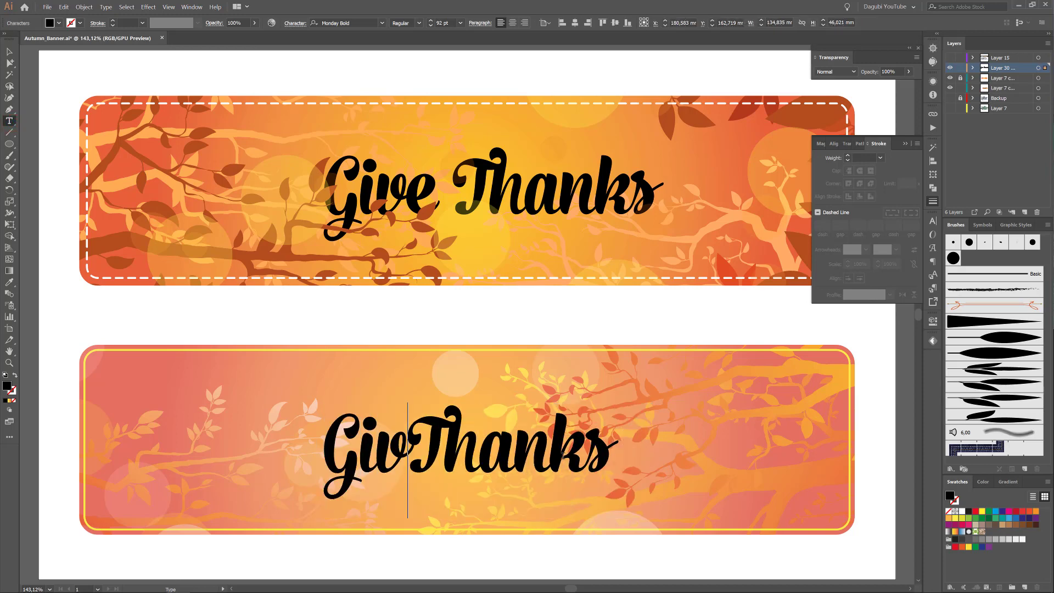
{"action": "type", "text": "Happy"}
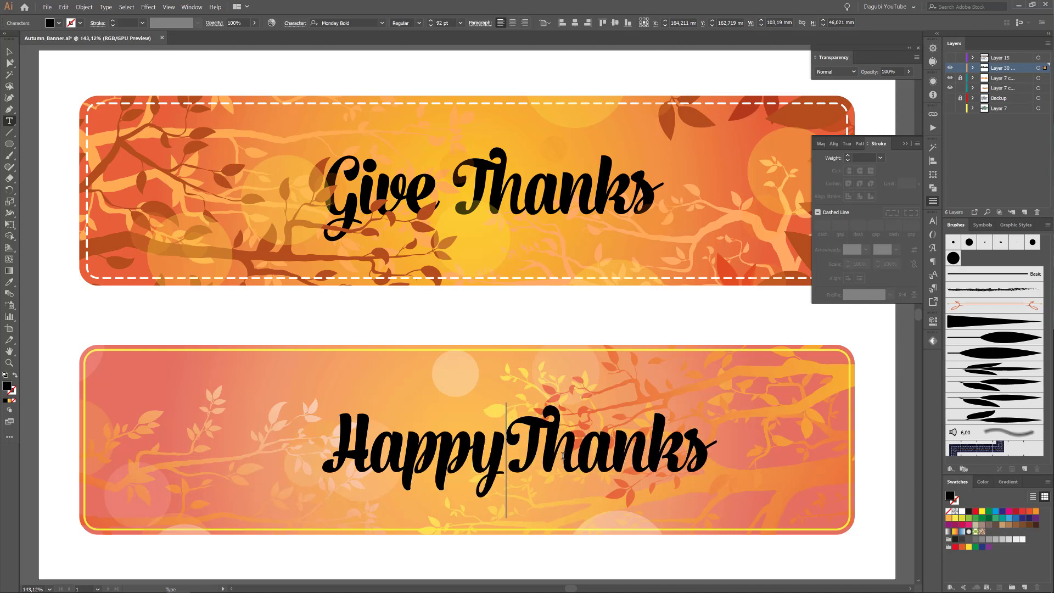
- Extend the lower banner's text to read "Happy Thanksgiving Day", with a space after "Happy"
{"action": "key", "text": "Right"}
{"action": "key", "text": "Right"}
{"action": "key", "text": "Right"}
{"action": "key", "text": "Right"}
{"action": "key", "text": "Right"}
{"action": "key", "text": "Right"}
{"action": "type", "text": "gi"}
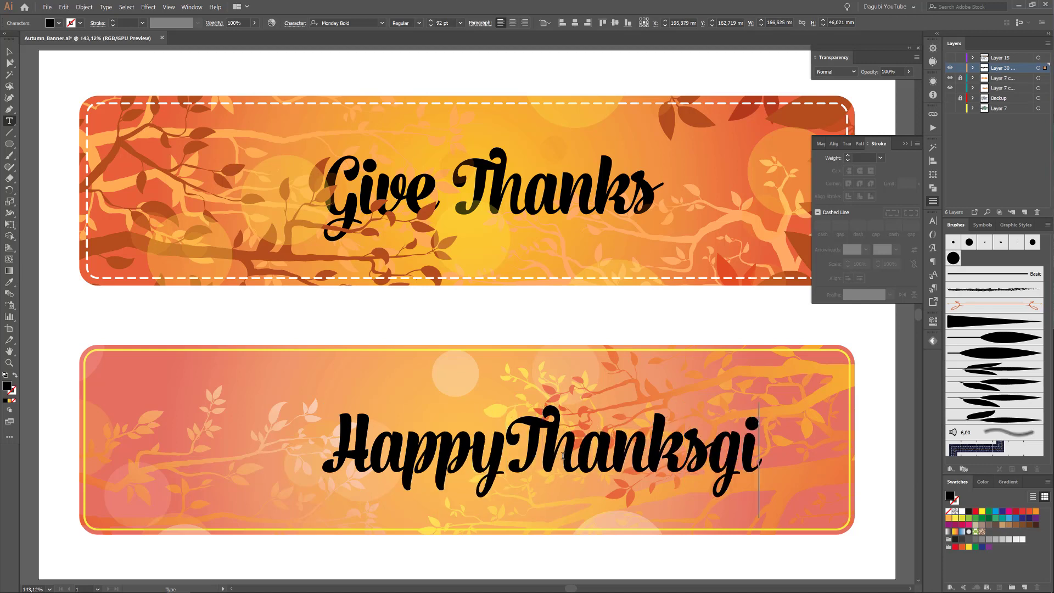
{"action": "type", "text": "ving Day"}
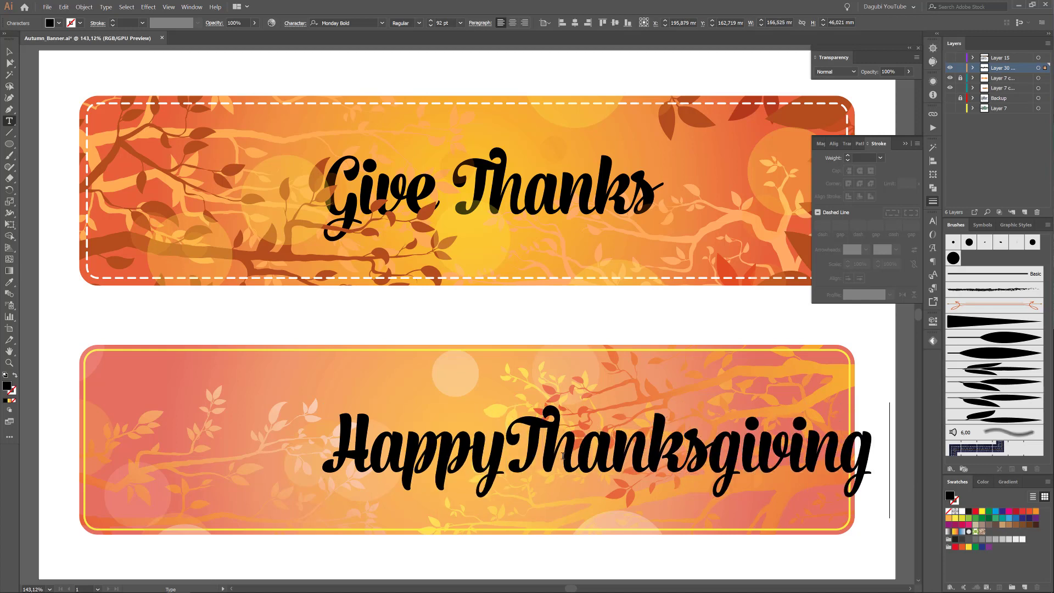
{"action": "left_click", "coordinate": [415, 452]}
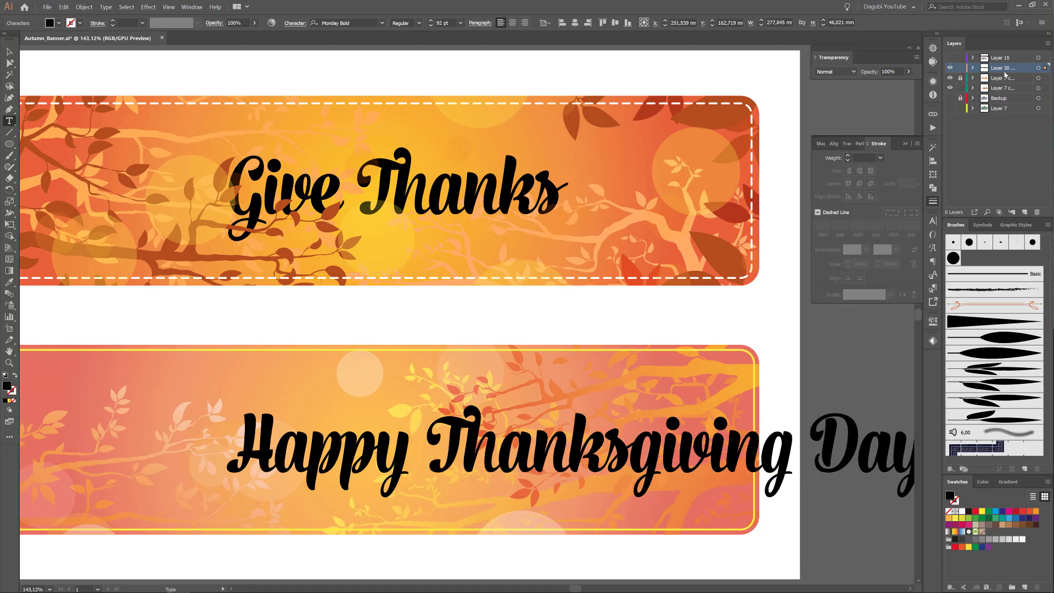
- Set the "Happy Thanksgiving Day" text to 58 pt and align it to the horizontal centre
{"action": "key", "text": "Escape"}
{"action": "left_click", "coordinate": [595, 22]}
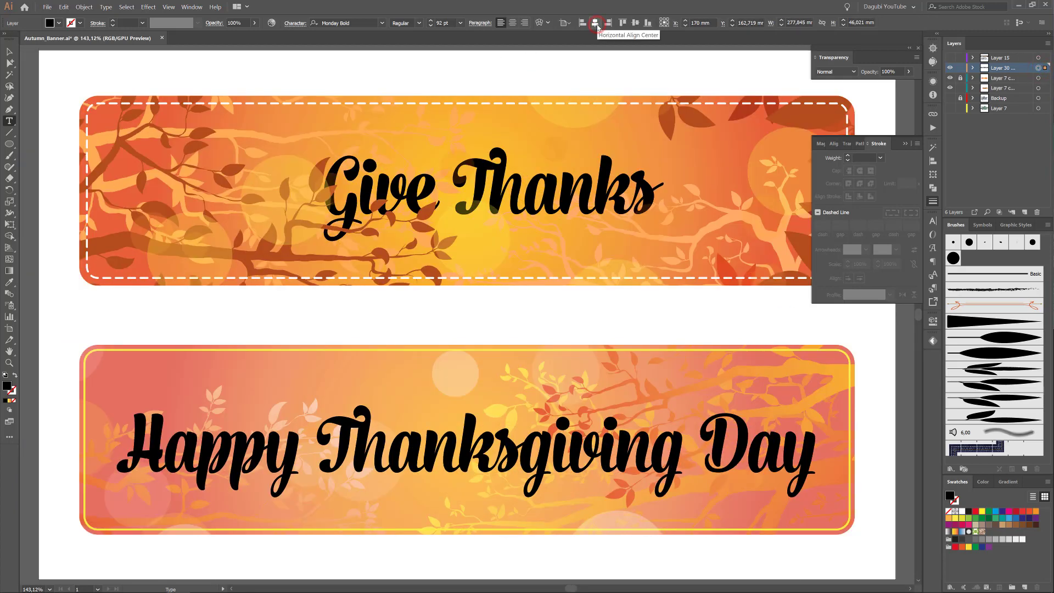
{"action": "left_click", "coordinate": [431, 25]}
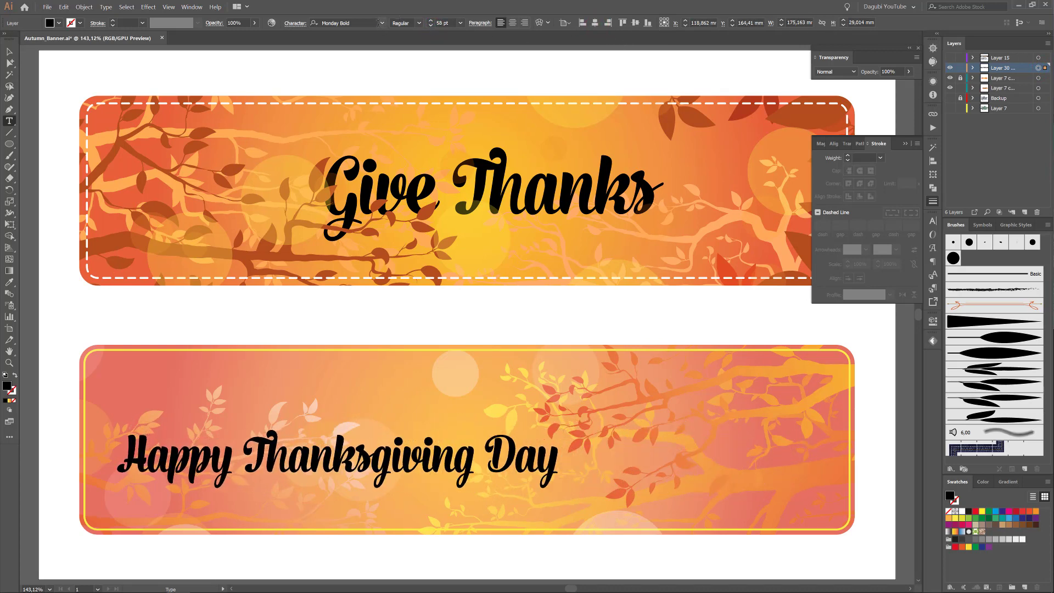
{"action": "left_click", "coordinate": [381, 23]}
{"action": "left_click", "coordinate": [381, 23]}
{"action": "key", "text": "Escape"}
{"action": "left_click", "coordinate": [595, 23]}
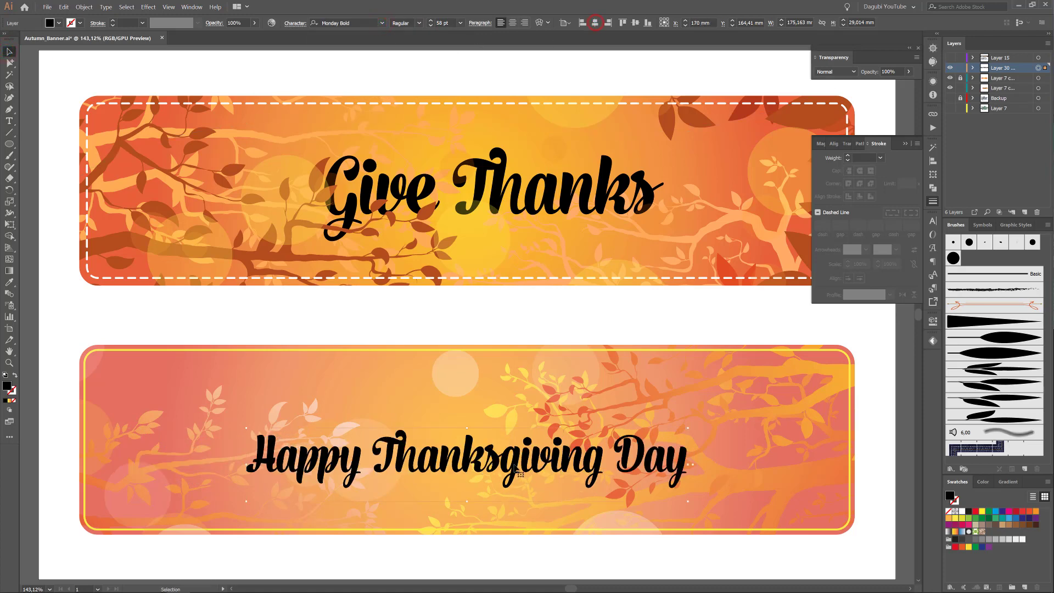
- Raise the "Happy Thanksgiving Day" text about 5 mm and fill it with dark brown
{"action": "left_click_drag", "start_coordinate": [521, 464], "coordinate": [525, 450]}
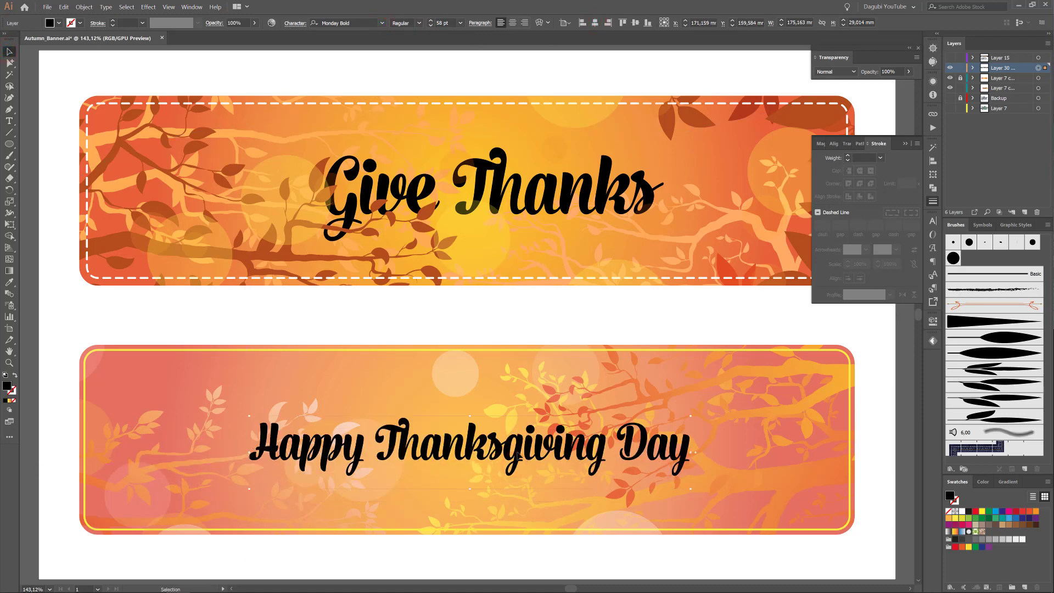
{"action": "left_click", "coordinate": [1022, 525]}
{"action": "left_click", "coordinate": [1030, 526]}
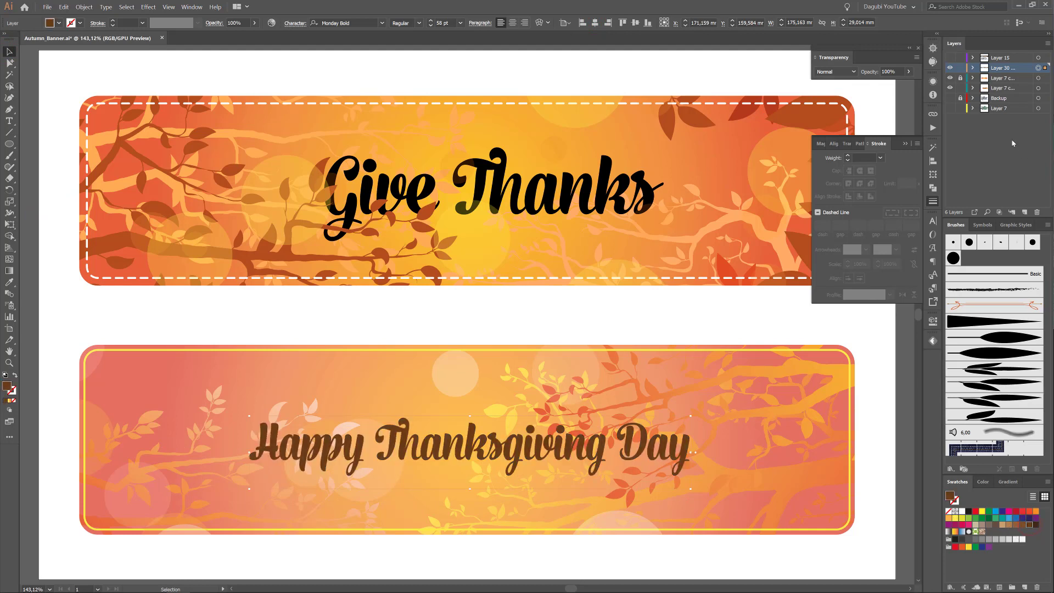
- Move the "Happy Thanksgiving Day" text into the lower banner's layer, beneath the foreground branches
{"action": "left_click", "coordinate": [973, 67]}
{"action": "left_click", "coordinate": [950, 88]}
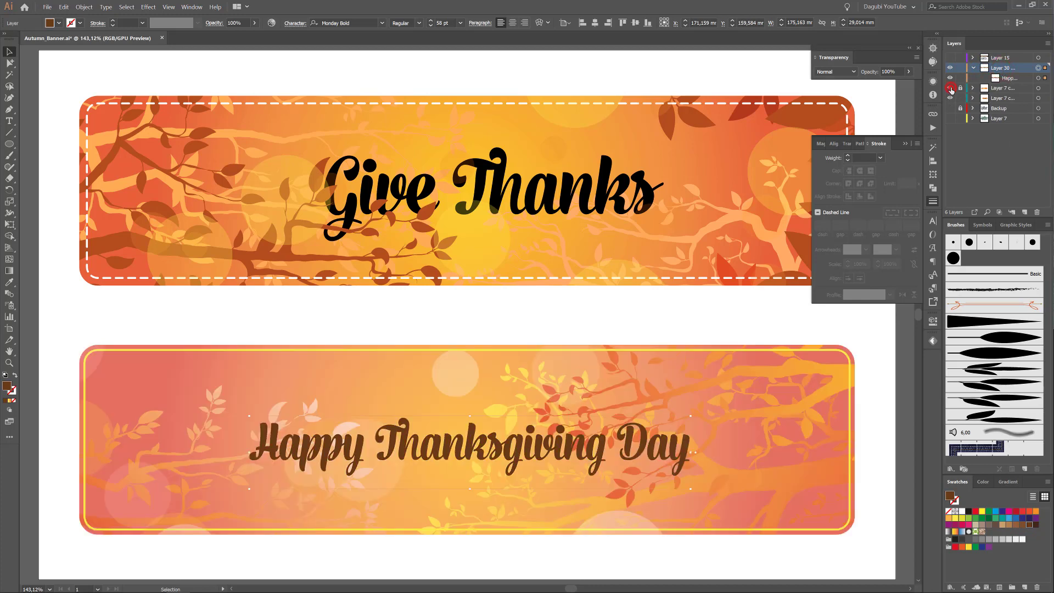
{"action": "left_click_drag", "start_coordinate": [1013, 77], "coordinate": [1015, 172]}
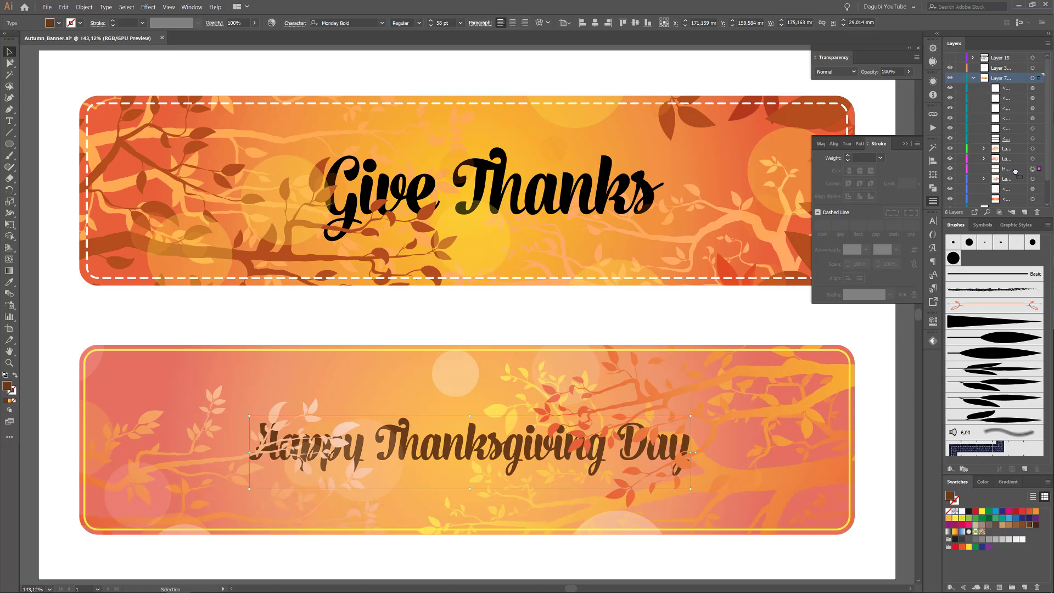
- Nudge the "Happy Thanksgiving Day" text down about 6 mm behind the branches
{"action": "key", "text": "Down"}
{"action": "key", "text": "Down"}
{"action": "key", "text": "Down"}
{"action": "key", "text": "Down"}
{"action": "key", "text": "Down"}
{"action": "key", "text": "Down"}
{"action": "key", "text": "Down"}
{"action": "key", "text": "Down"}
{"action": "key", "text": "Down"}
{"action": "key", "text": "Down"}
{"action": "key", "text": "Down"}
{"action": "key", "text": "Down"}
{"action": "key", "text": "Down"}
{"action": "key", "text": "Down"}
{"action": "key", "text": "Down"}
{"action": "key", "text": "Down"}
{"action": "key", "text": "Down"}
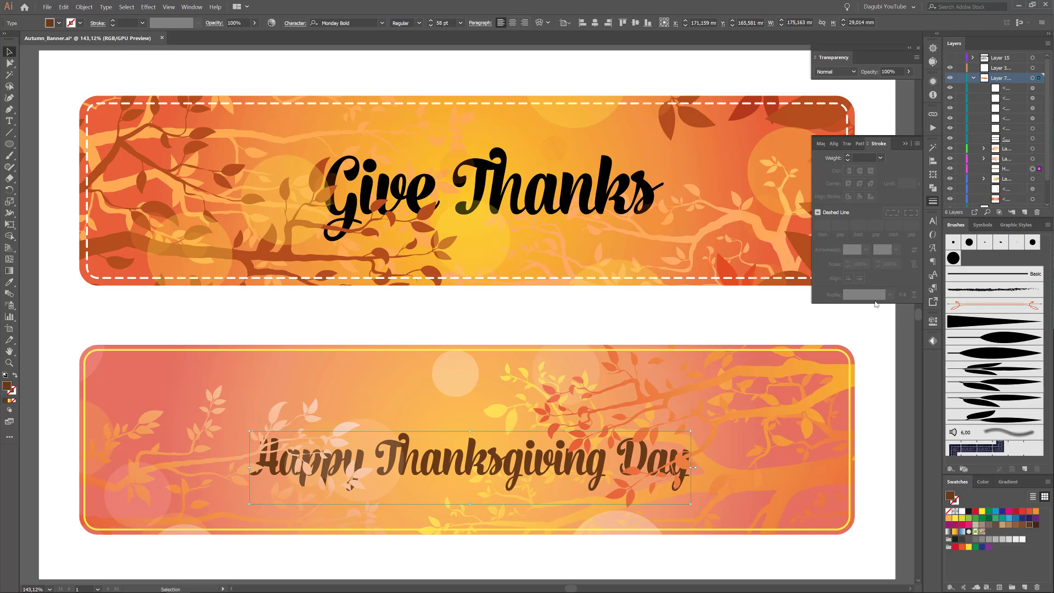
- Duplicate the "Happy Thanksgiving Day" text to the top of its layer and set the copy's opacity to 55%
{"action": "left_click_drag", "start_coordinate": [1018, 168], "coordinate": [1021, 78]}
{"action": "left_click", "coordinate": [1032, 79]}
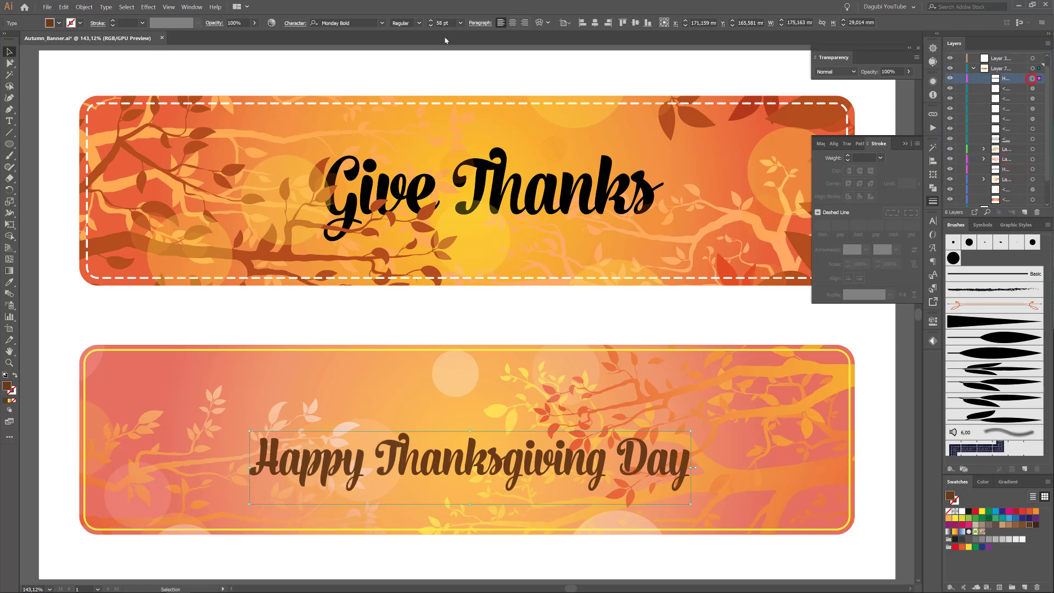
{"action": "left_click", "coordinate": [254, 22]}
{"action": "left_click", "coordinate": [236, 37]}
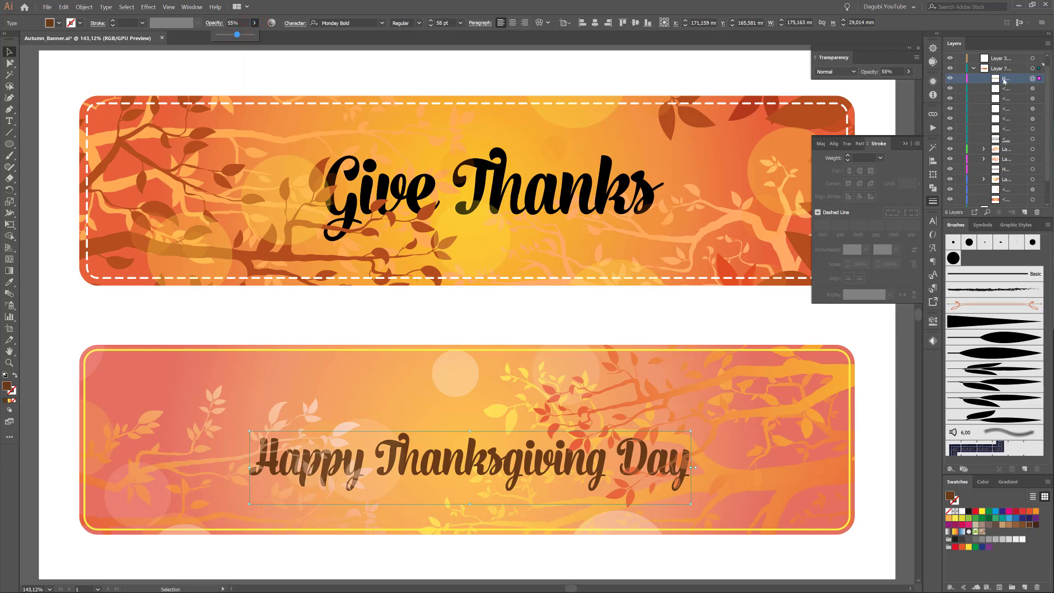
- Select both copies of the "Happy Thanksgiving Day" text and move them up about 4 mm together
{"action": "left_click", "coordinate": [1032, 79]}
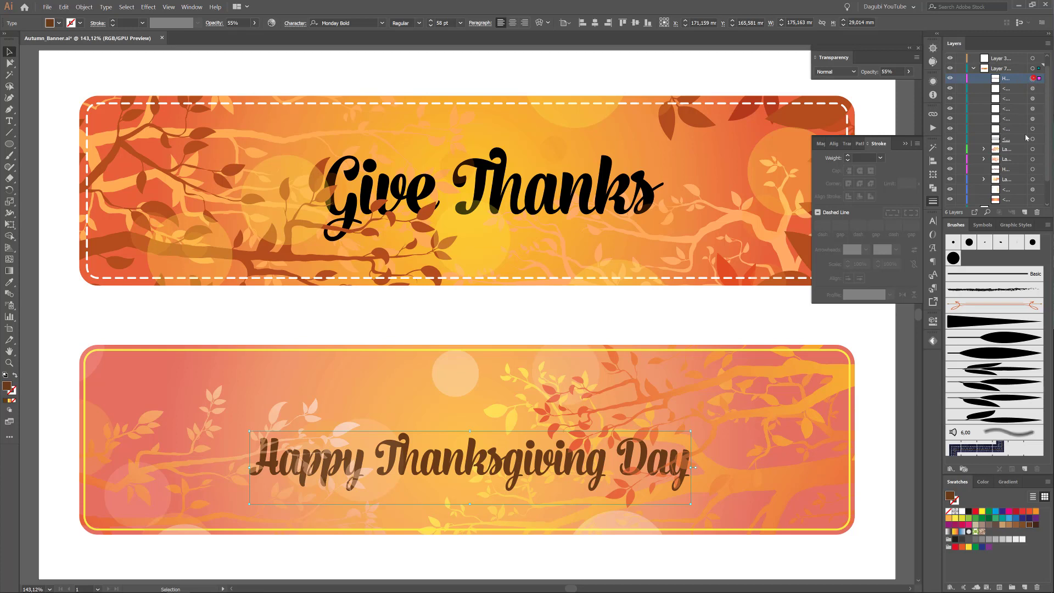
{"action": "left_click", "coordinate": [1032, 170], "text": "shift"}
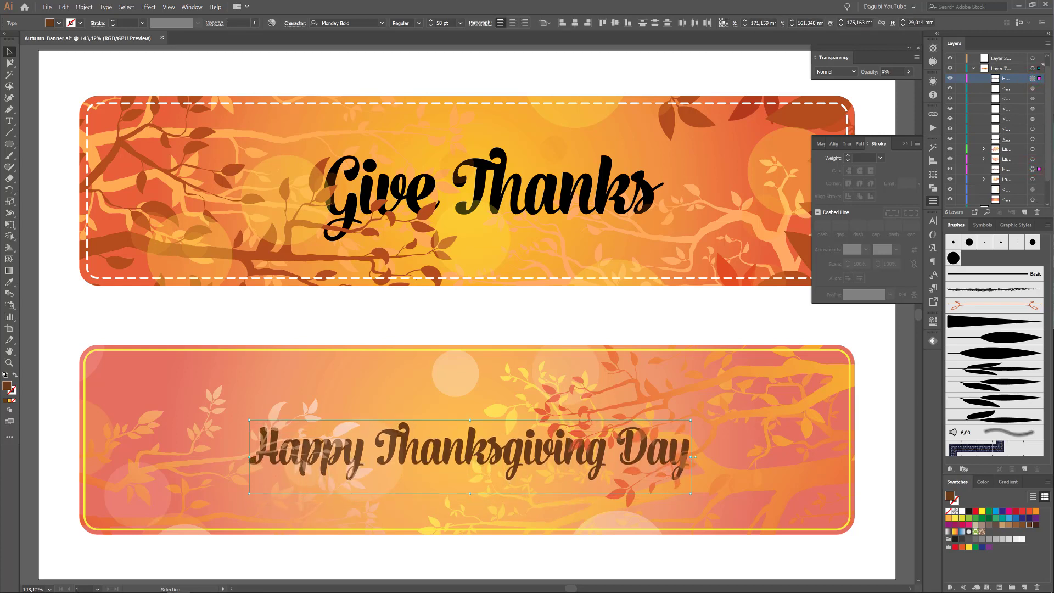
- Collapse the lower banner's layer and move the upper banner's layer into the empty Layer 30
{"action": "left_click", "coordinate": [973, 68]}
{"action": "left_click", "coordinate": [950, 89]}
{"action": "left_click", "coordinate": [950, 89]}
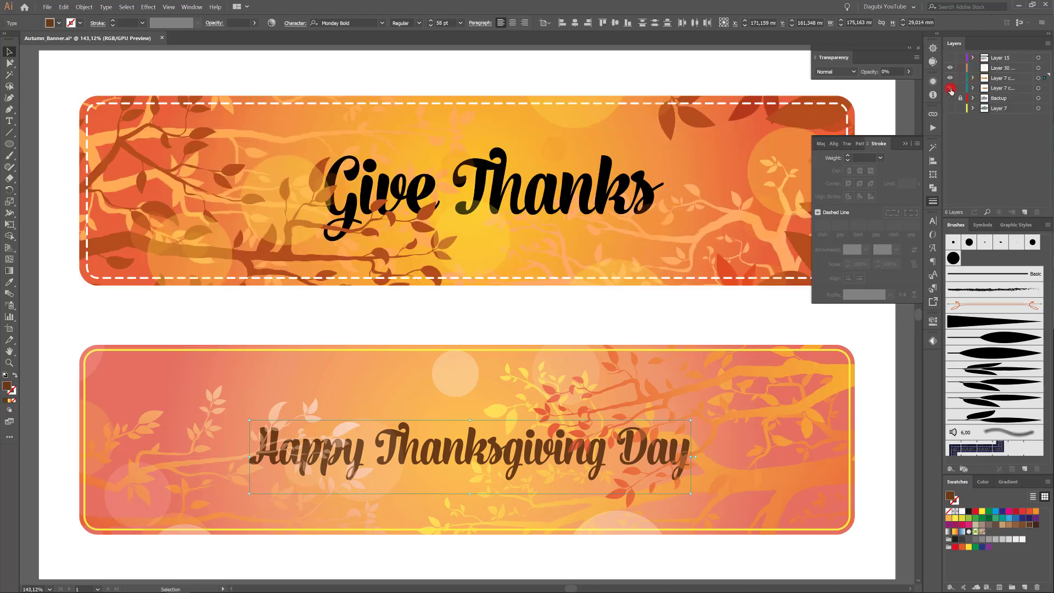
{"action": "left_click_drag", "start_coordinate": [1004, 89], "coordinate": [1007, 69]}
{"action": "left_click_drag", "start_coordinate": [1002, 88], "coordinate": [1019, 71]}
{"action": "key", "text": "ctrl+z"}
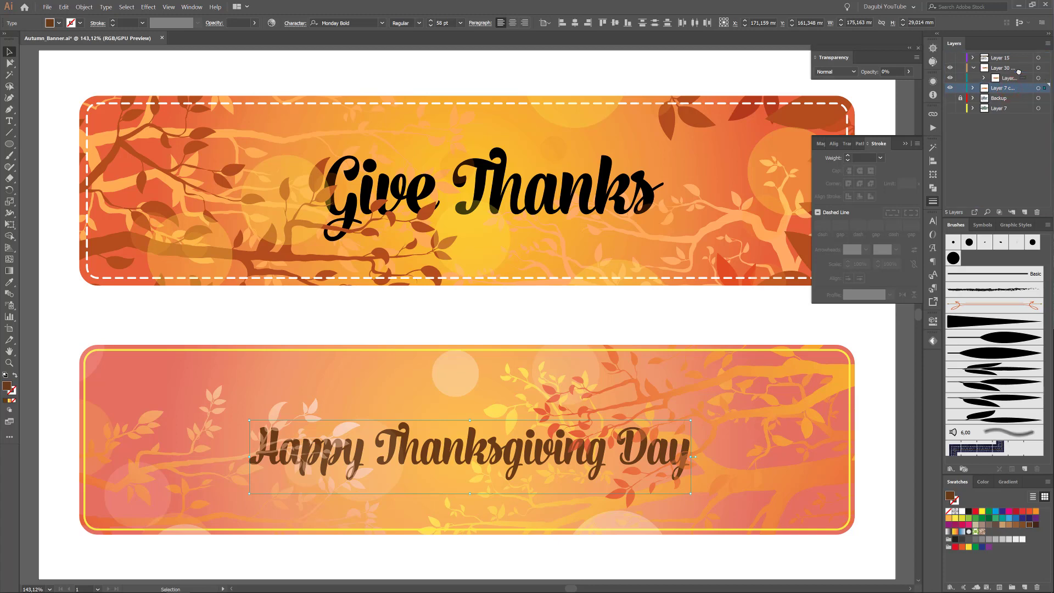
- Toggle the visibility of Layer 30 and the lower banner's layer to check which banner each one holds
{"action": "left_click", "coordinate": [950, 68]}
{"action": "left_click", "coordinate": [950, 68]}
{"action": "left_click", "coordinate": [950, 87]}
{"action": "left_click", "coordinate": [950, 88]}
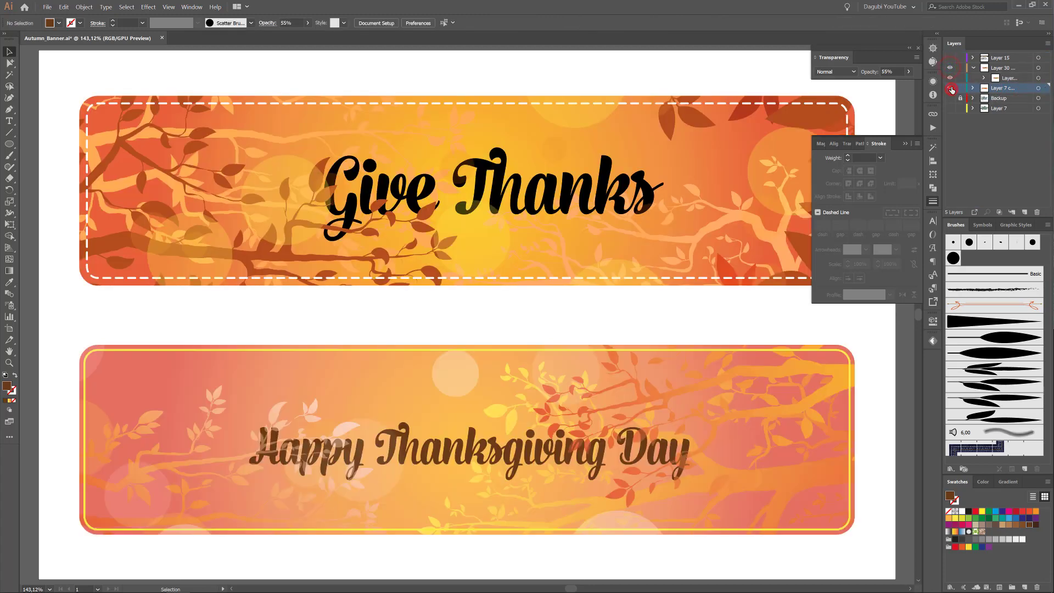
- Select the "Give Thanks" text inside the upper banner's layer and expand it into editable shapes
{"action": "left_click", "coordinate": [986, 78]}
{"action": "left_click", "coordinate": [1032, 159]}
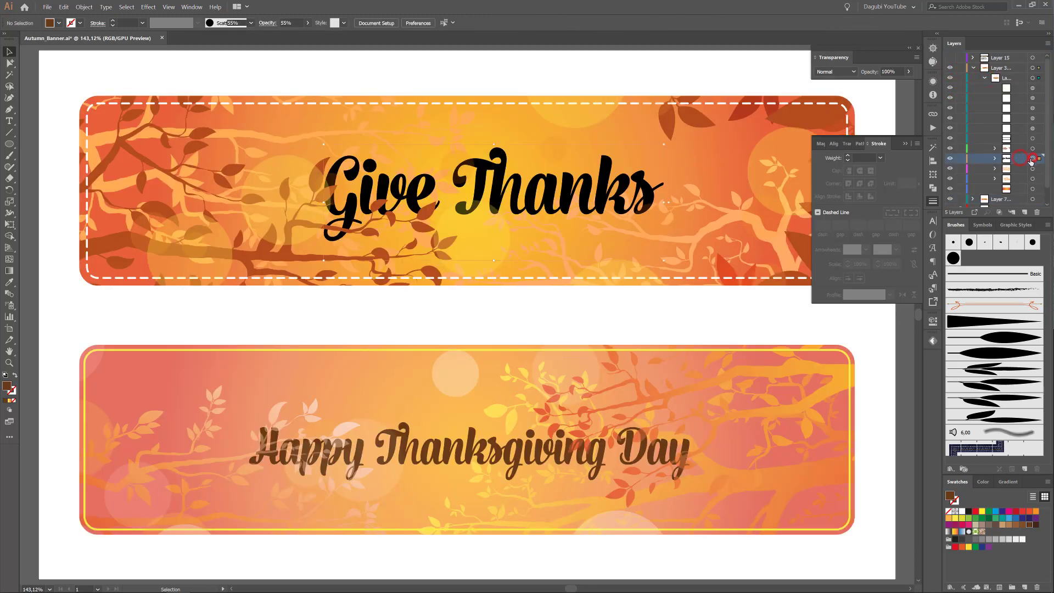
{"action": "left_click", "coordinate": [1009, 481]}
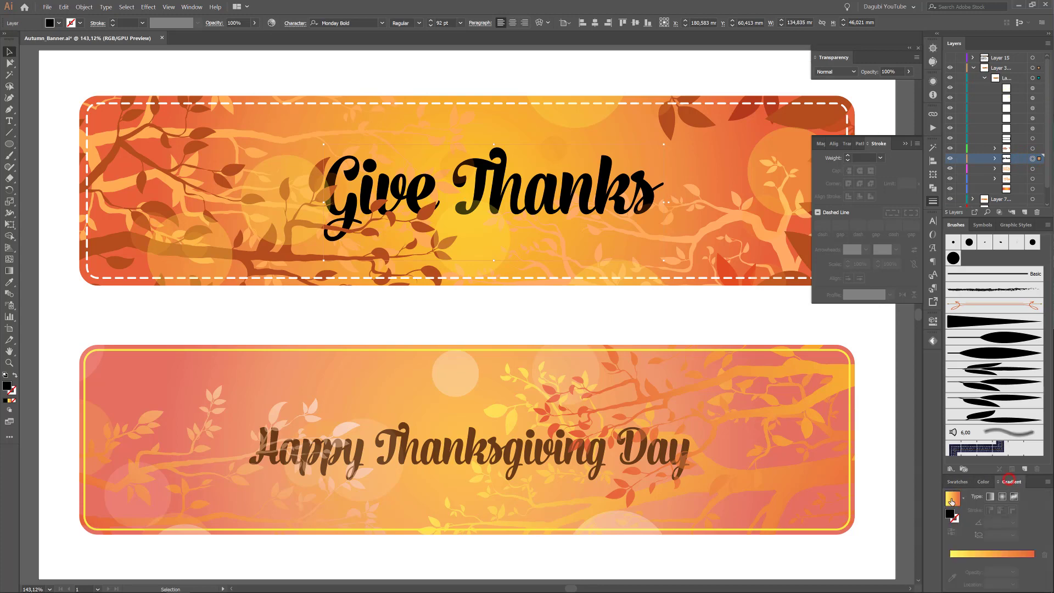
{"action": "left_click", "coordinate": [953, 497]}
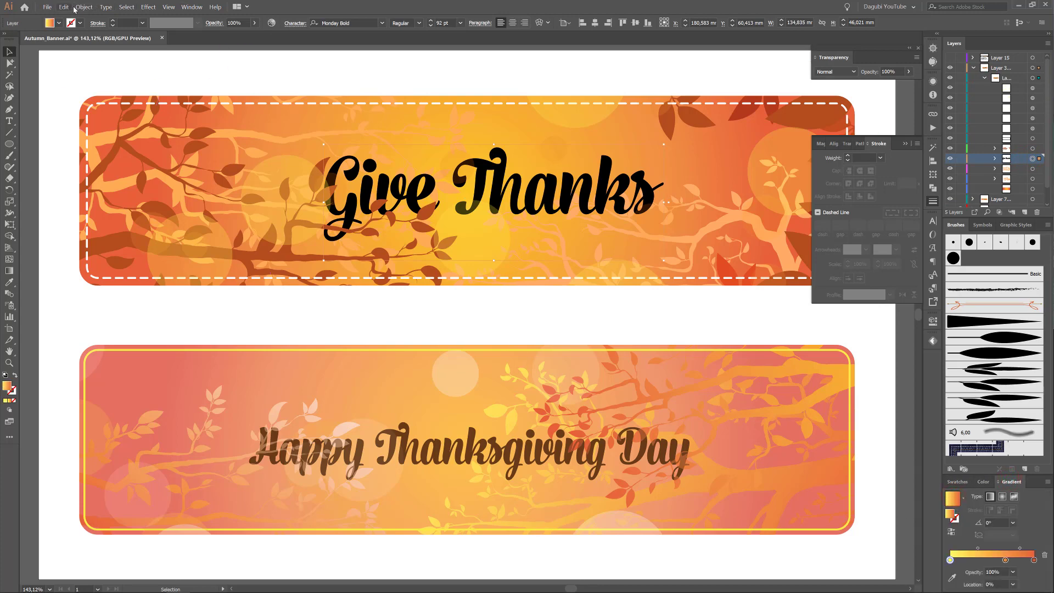
{"action": "left_click", "coordinate": [99, 8]}
{"action": "left_click", "coordinate": [124, 145]}
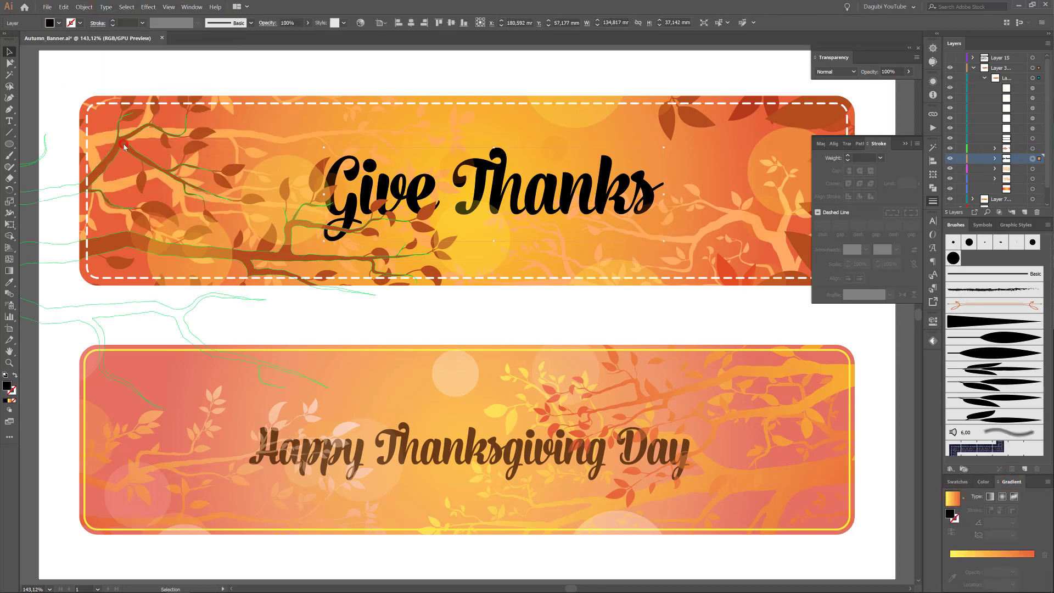
- Fill the expanded "Give Thanks" lettering with a linear gradient running slightly diagonally from its right end to its left end
{"action": "left_click", "coordinate": [1033, 159]}
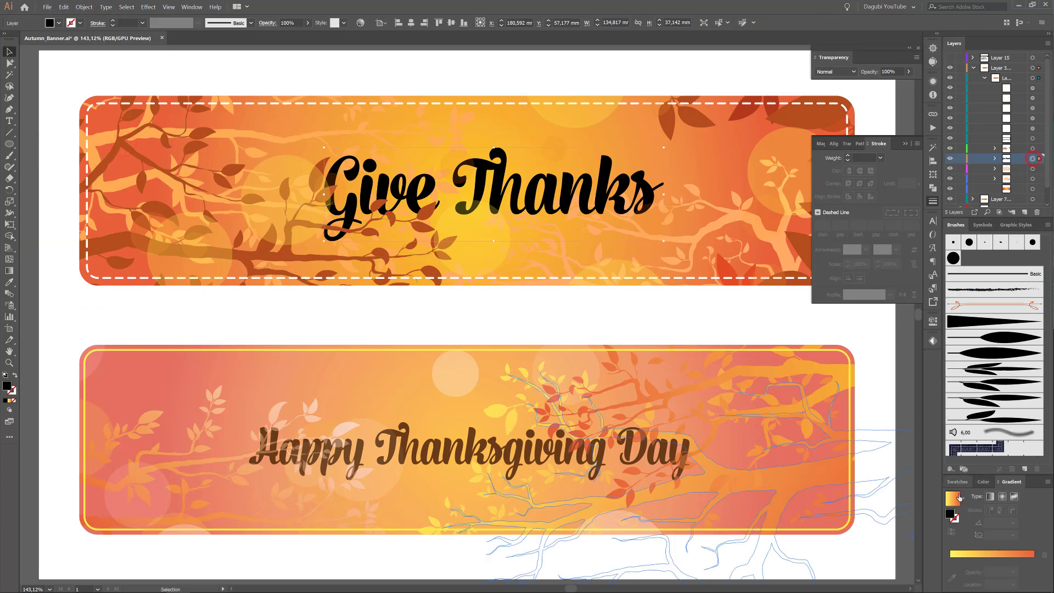
{"action": "left_click", "coordinate": [953, 498]}
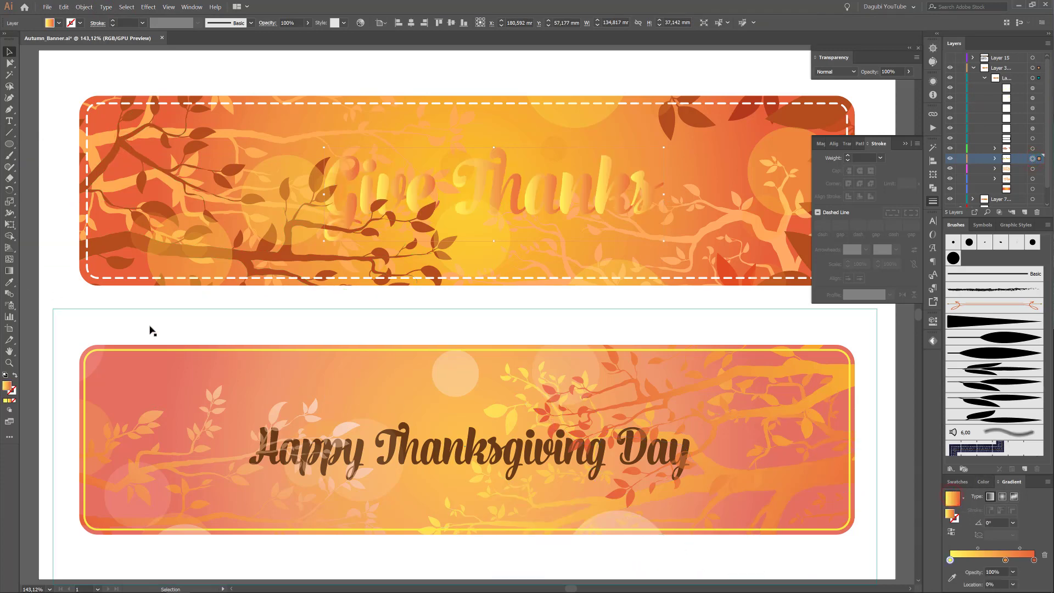
{"action": "left_click", "coordinate": [9, 271]}
{"action": "left_click_drag", "start_coordinate": [337, 236], "coordinate": [640, 235]}
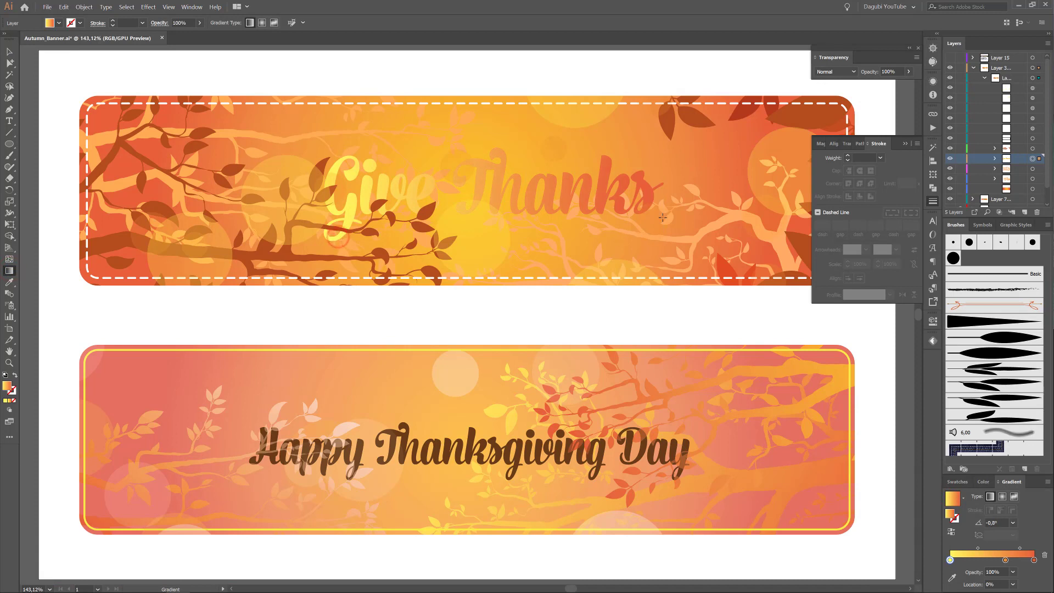
{"action": "left_click_drag", "start_coordinate": [679, 164], "coordinate": [281, 231]}
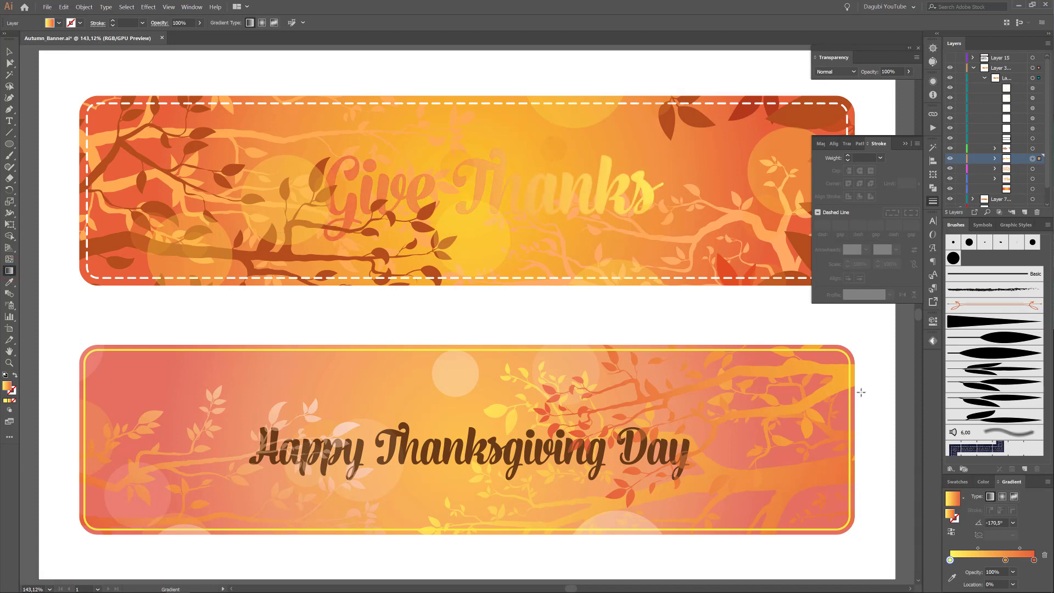
- Change the starting stop of the lettering's gradient to the dark brown swatch C=50 M=70 Y=80 K=70
{"action": "double_click", "coordinate": [950, 559]}
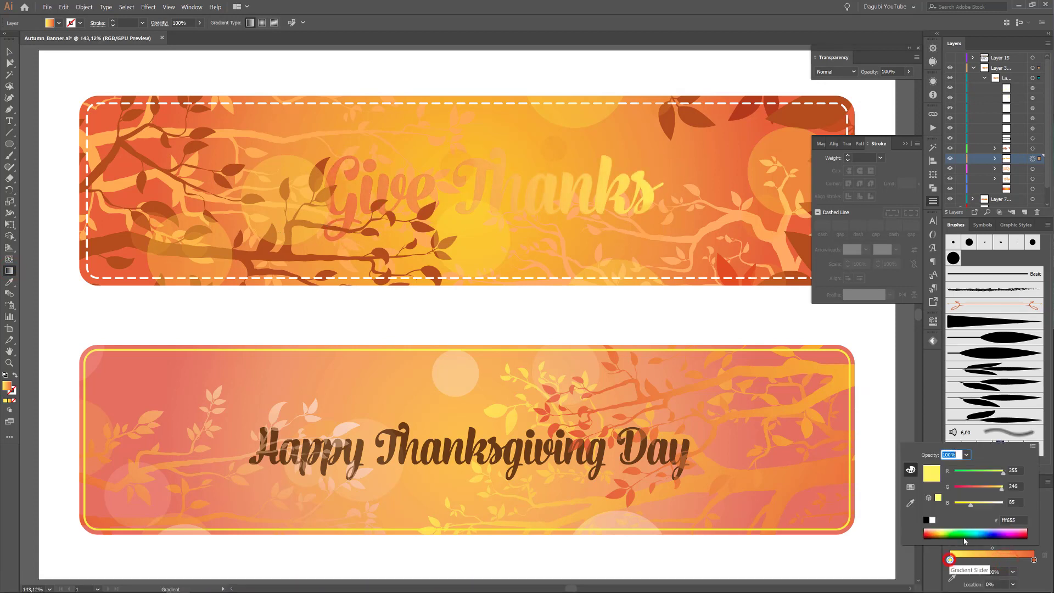
{"action": "left_click", "coordinate": [910, 487]}
{"action": "left_click", "coordinate": [999, 487]}
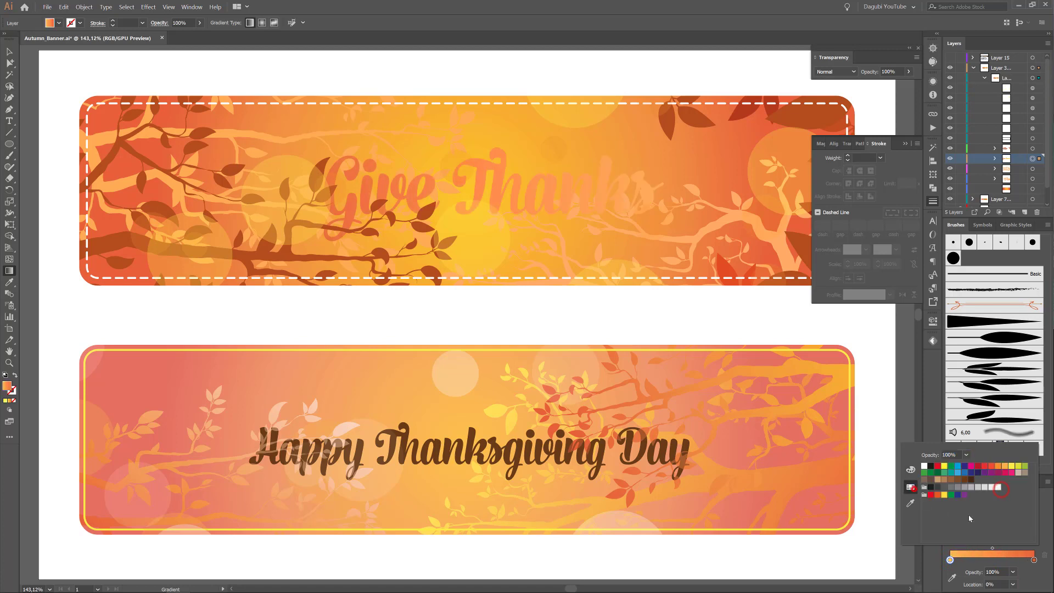
{"action": "left_click", "coordinate": [964, 480]}
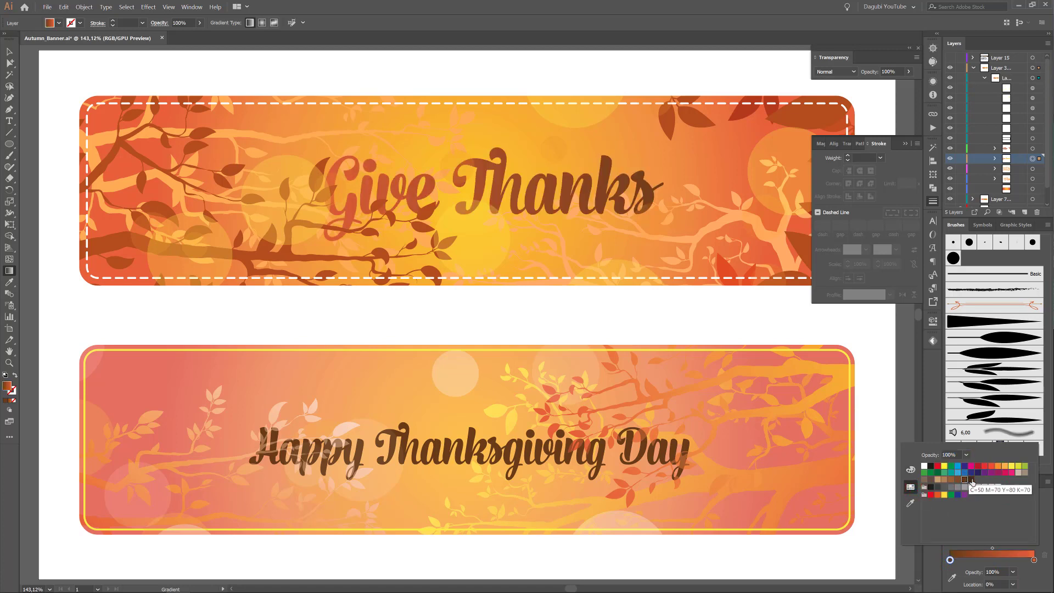
{"action": "left_click", "coordinate": [971, 480]}
- Change the end stop of the lettering's gradient to the rusty orange b14100
{"action": "double_click", "coordinate": [1033, 560]}
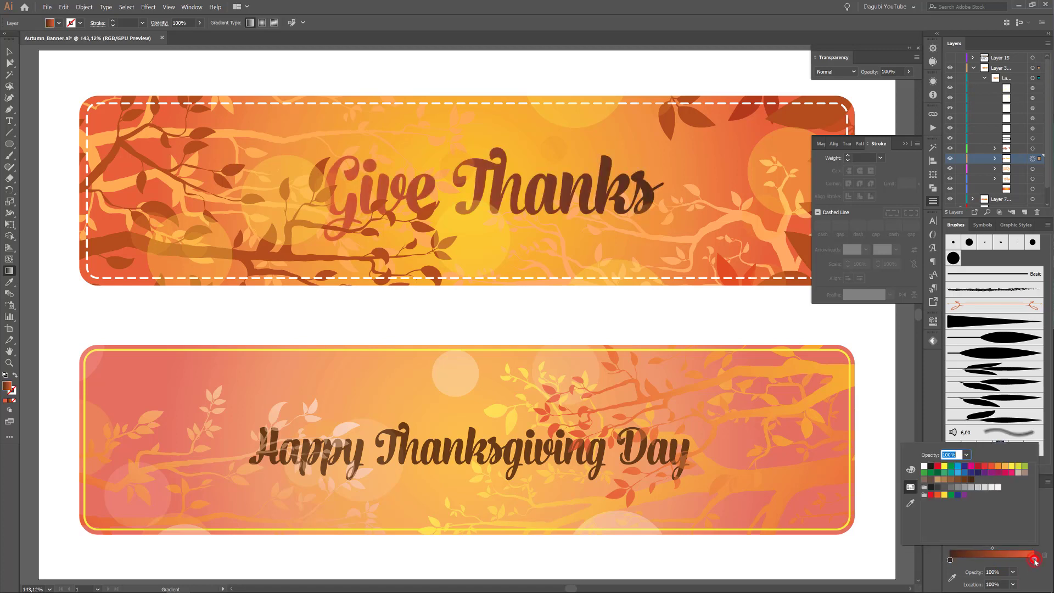
{"action": "left_click", "coordinate": [910, 469]}
{"action": "left_click", "coordinate": [978, 473]}
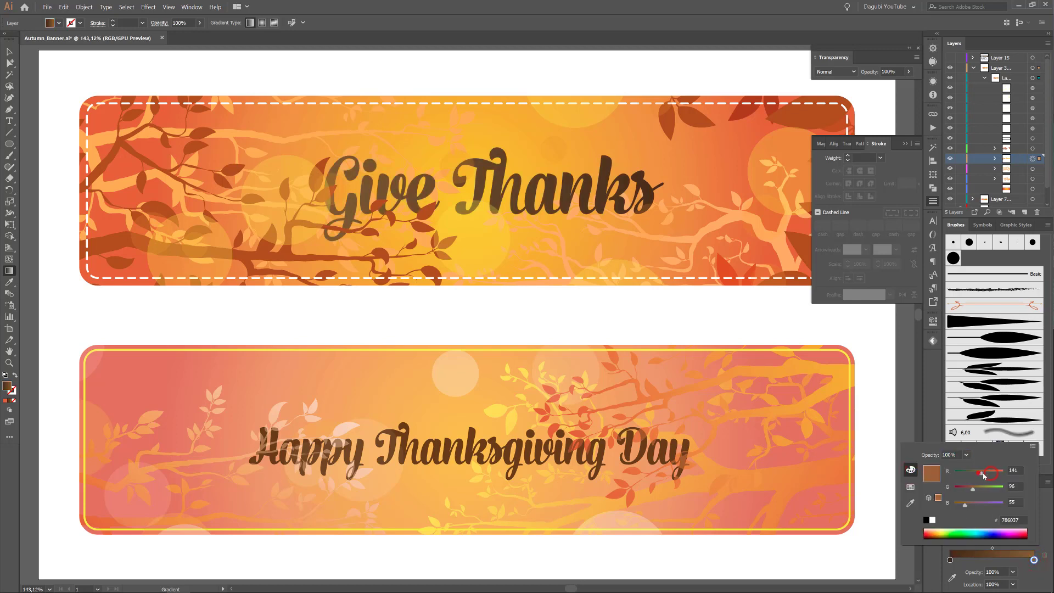
{"action": "left_click_drag", "start_coordinate": [959, 505], "coordinate": [990, 476]}
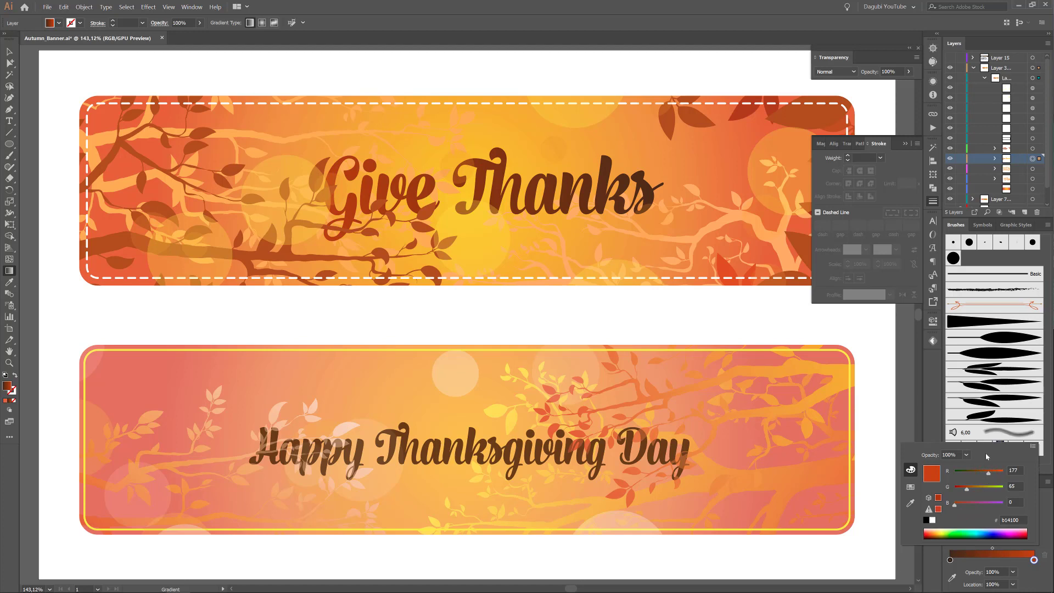
{"action": "left_click", "coordinate": [905, 144]}
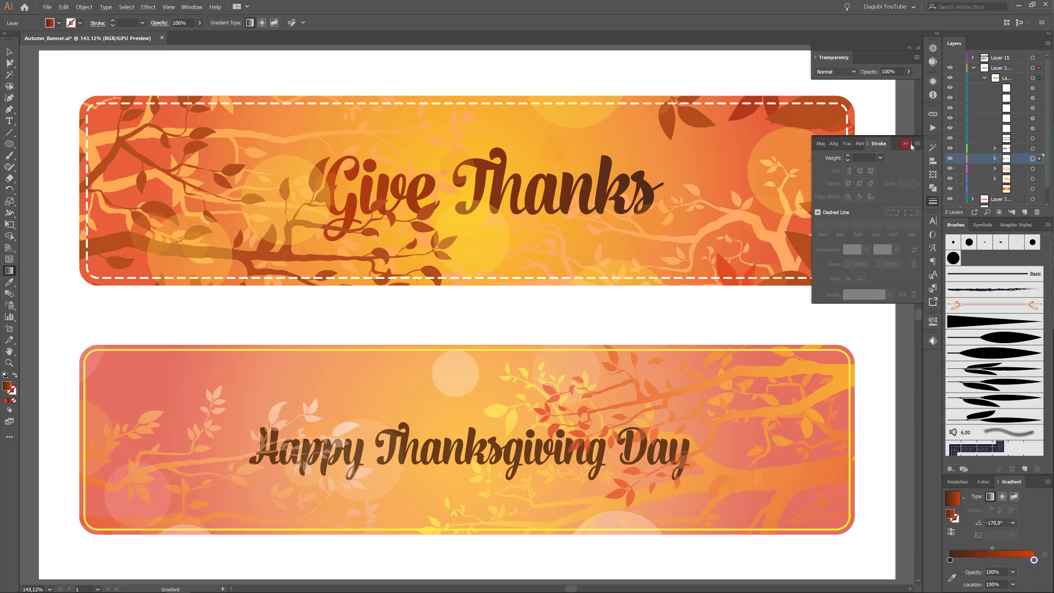
- Collapse the stroke settings and save the banner document
{"action": "left_click", "coordinate": [905, 145]}
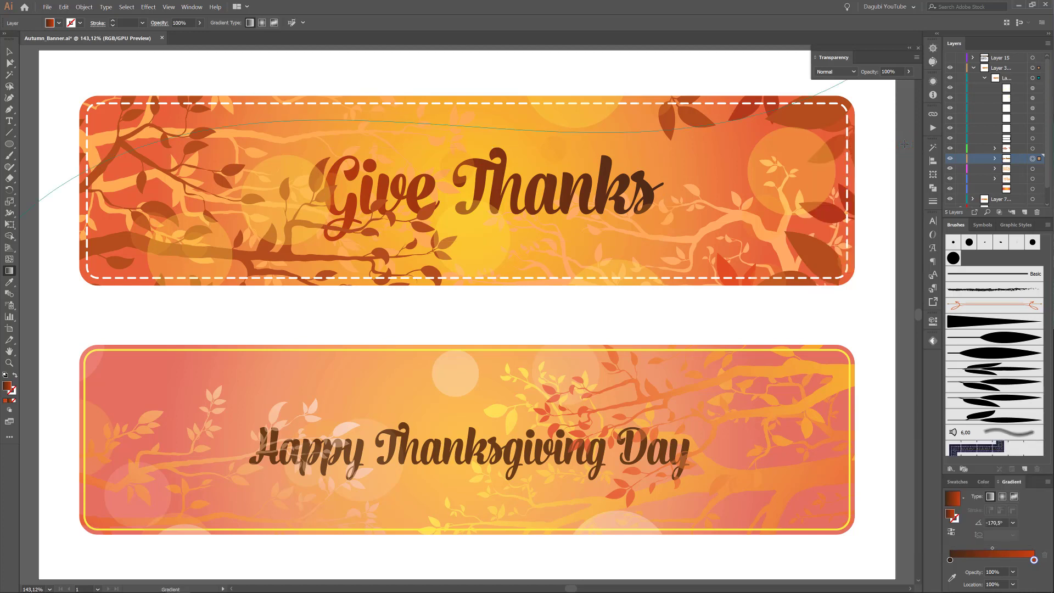
{"action": "left_click", "coordinate": [47, 7]}
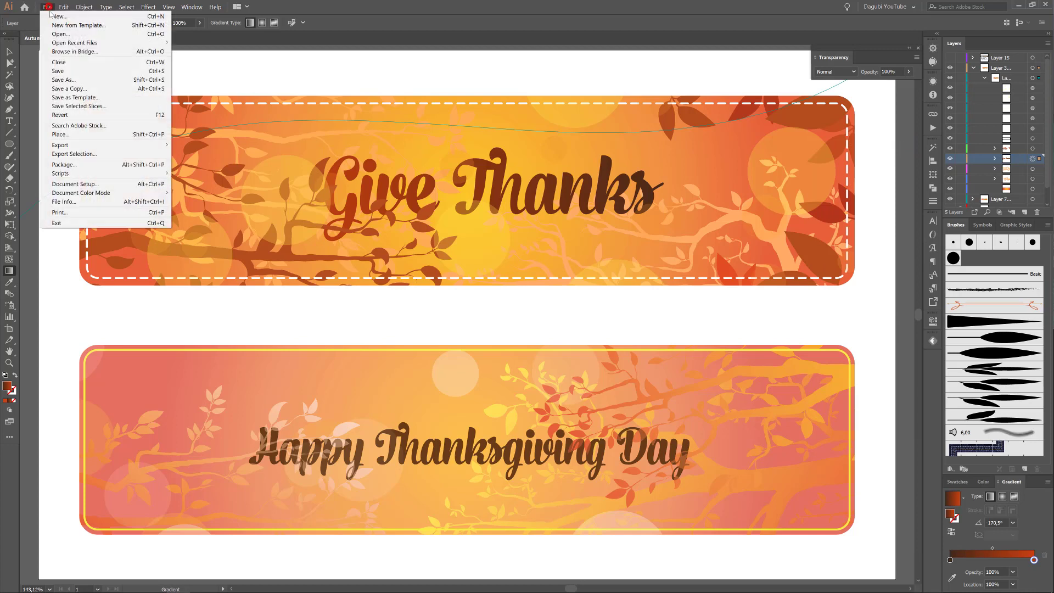
{"action": "left_click", "coordinate": [50, 69]}
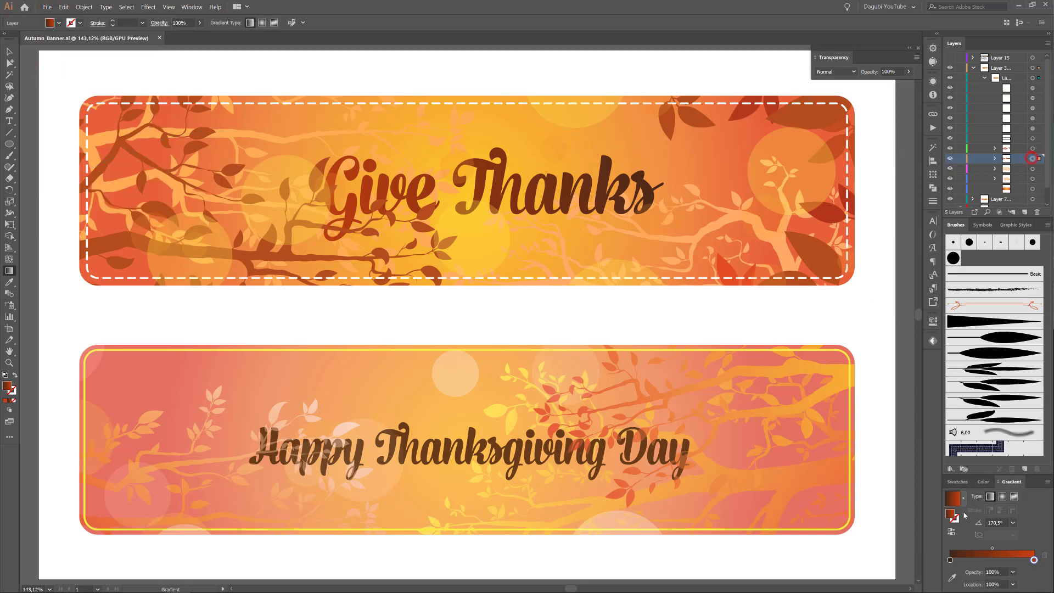
- Add a white 1 pt stroke to the "Give Thanks" lettering and duplicate it to the top of its layer
{"action": "left_click", "coordinate": [986, 482]}
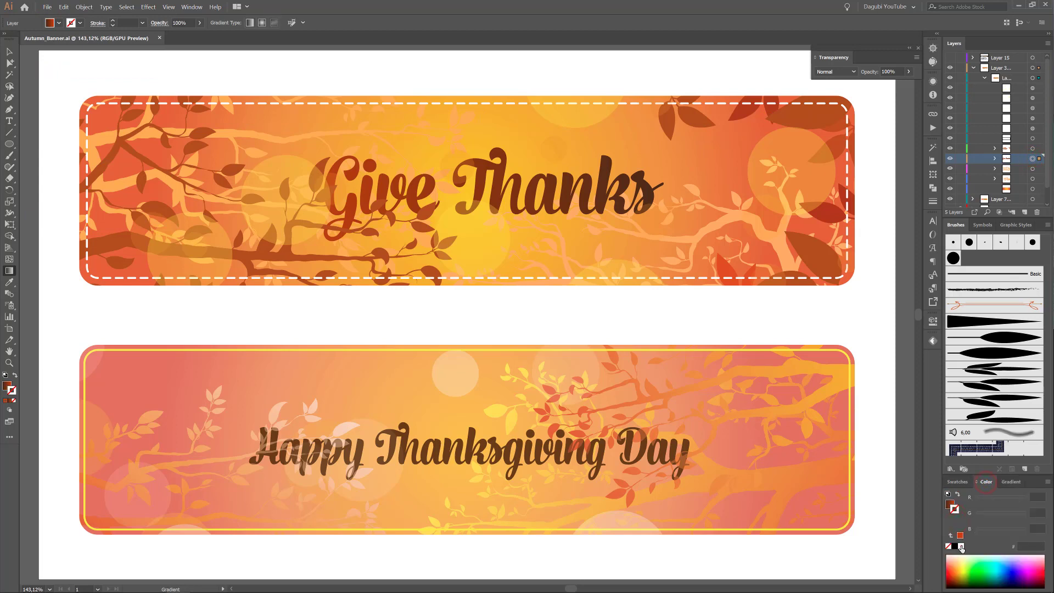
{"action": "left_click", "coordinate": [962, 546]}
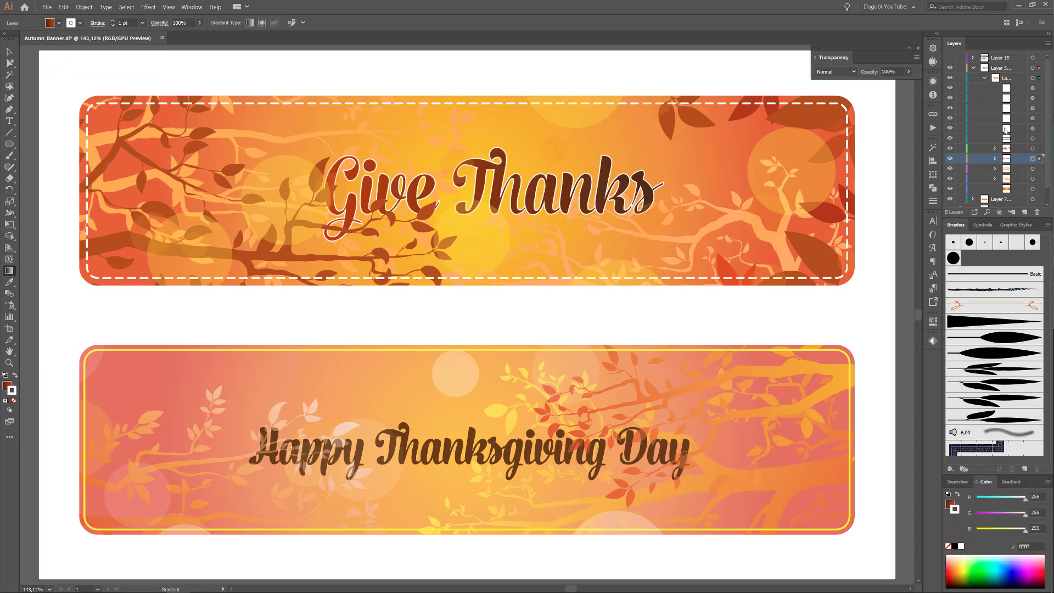
{"action": "scroll", "coordinate": [1022, 174], "scroll_direction": "down", "scroll_amount": 1}
{"action": "left_click_drag", "start_coordinate": [1021, 141], "coordinate": [1021, 67]}
- Remove the fill from the topmost "Give Thanks" copy and unite its shapes with Pathfinder
{"action": "left_click", "coordinate": [1032, 152]}
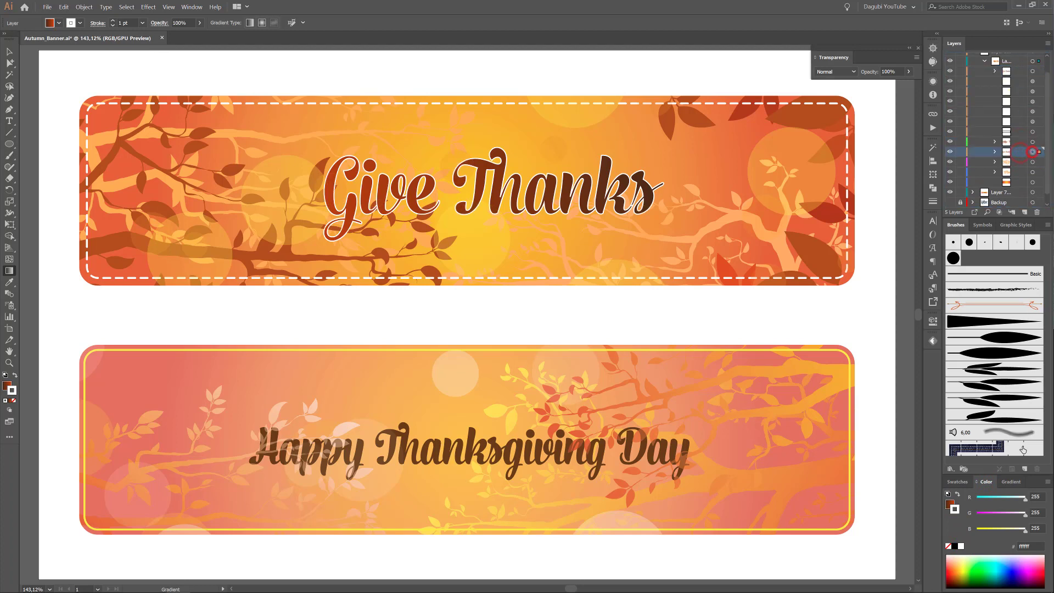
{"action": "left_click", "coordinate": [1032, 71]}
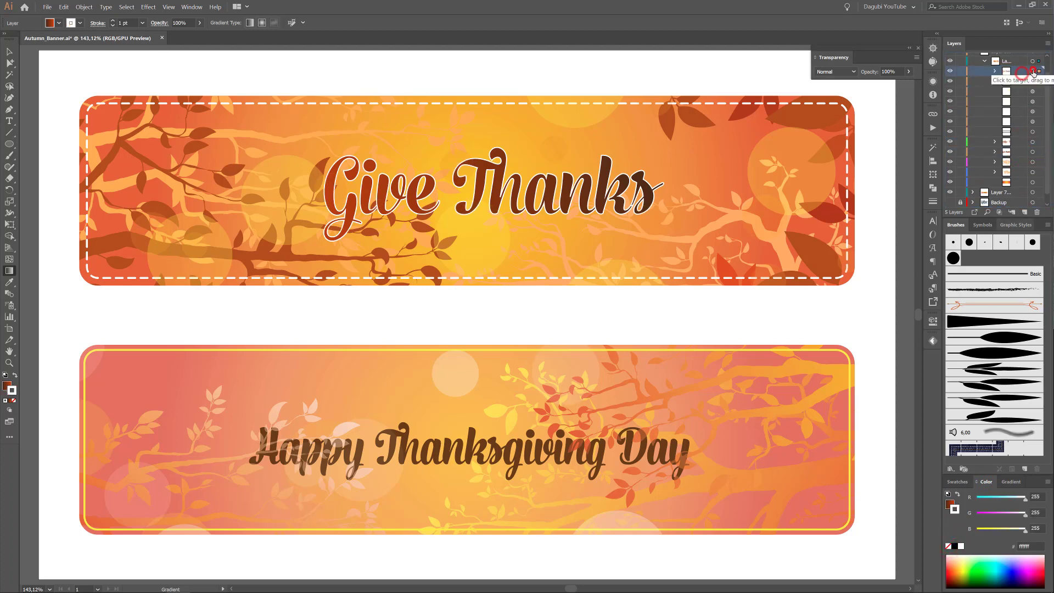
{"action": "left_click", "coordinate": [947, 504]}
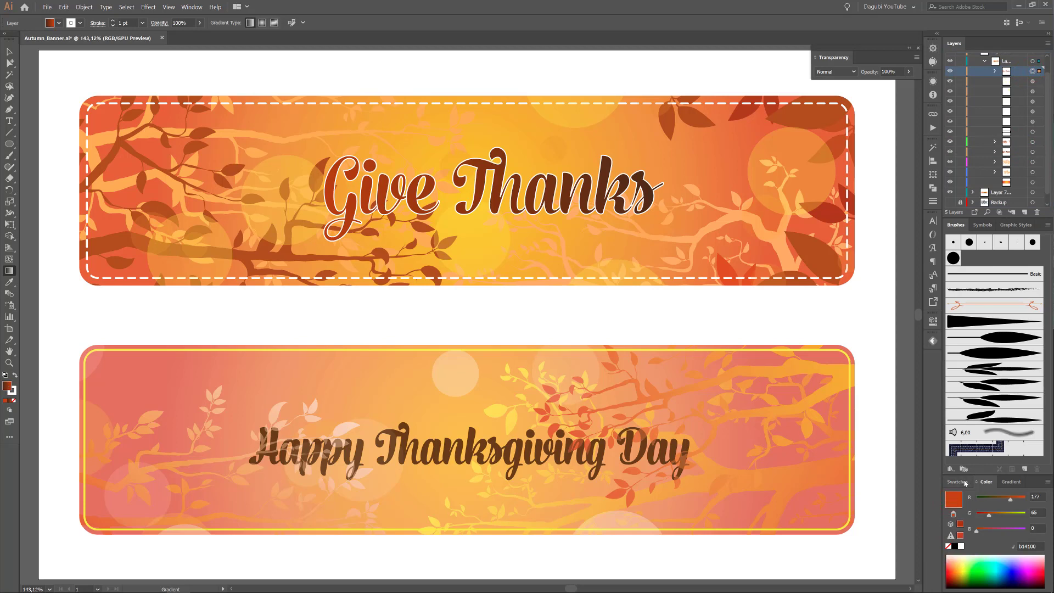
{"action": "left_click", "coordinate": [1006, 483]}
{"action": "left_click", "coordinate": [966, 482]}
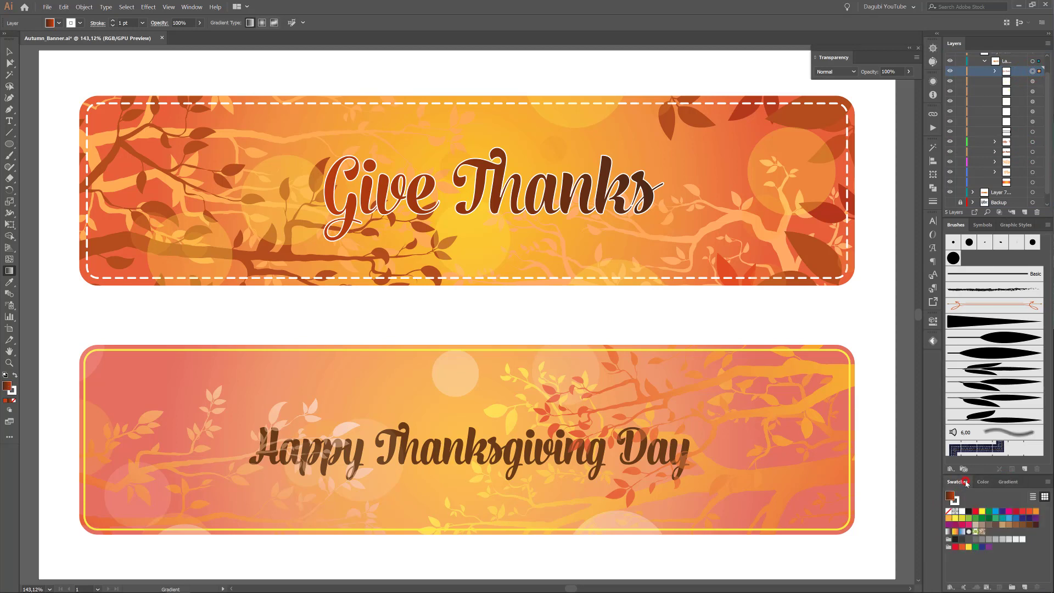
{"action": "left_click", "coordinate": [948, 512]}
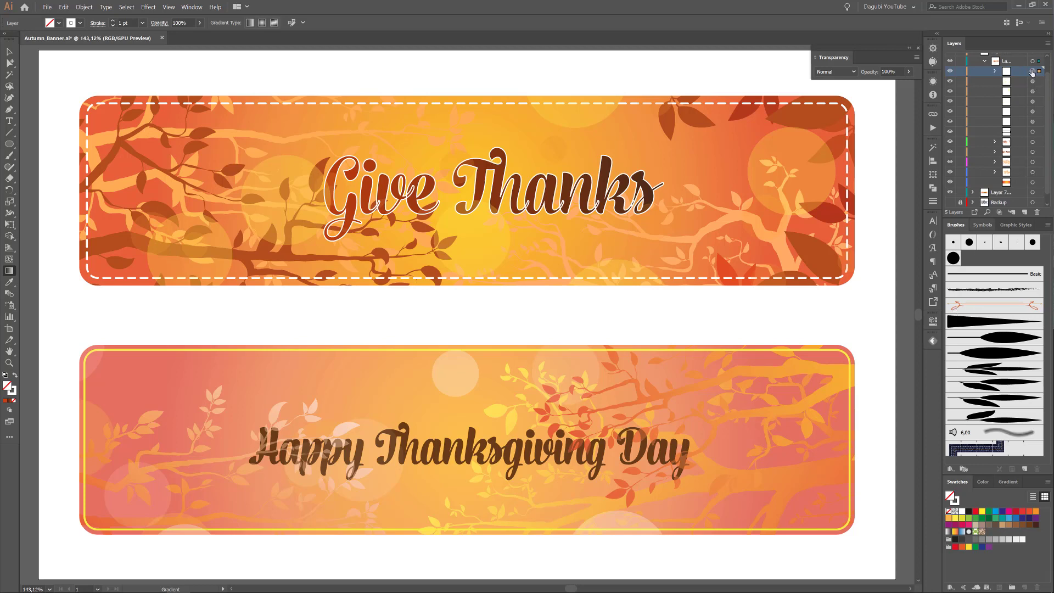
{"action": "left_click", "coordinate": [932, 188]}
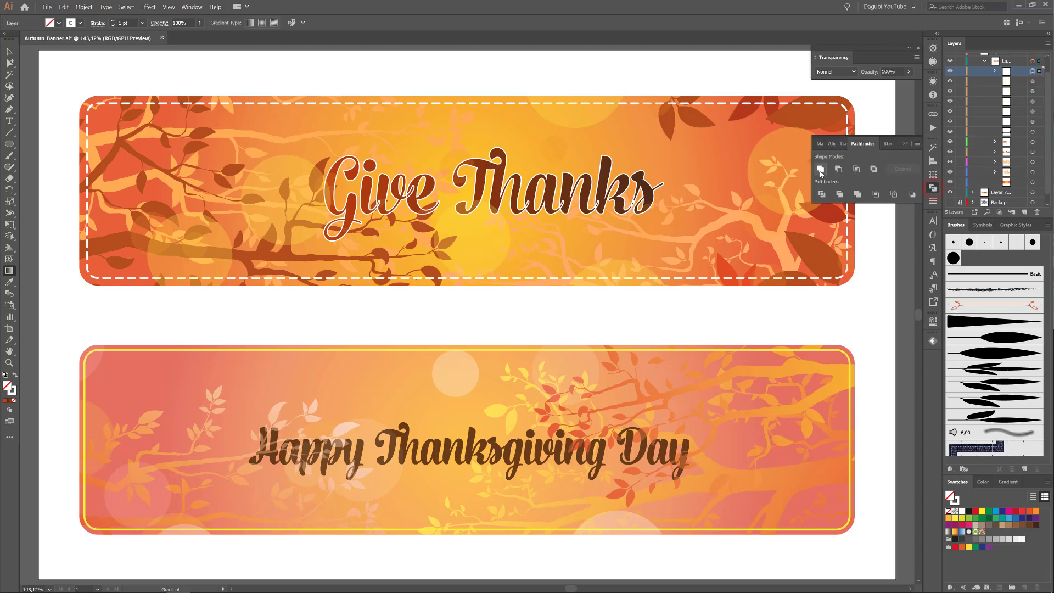
{"action": "left_click", "coordinate": [820, 169]}
- Give the unfilled "Give Thanks" copy a 2 pt stroke aligned to the outside and set its opacity to 66%
{"action": "left_click", "coordinate": [200, 23]}
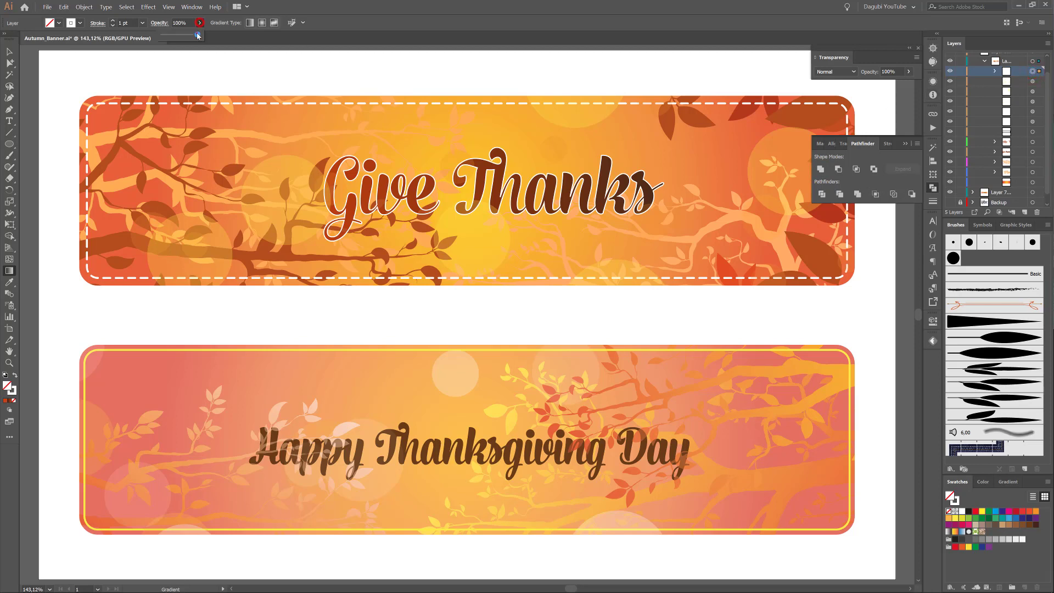
{"action": "left_click_drag", "start_coordinate": [196, 34], "coordinate": [186, 35]}
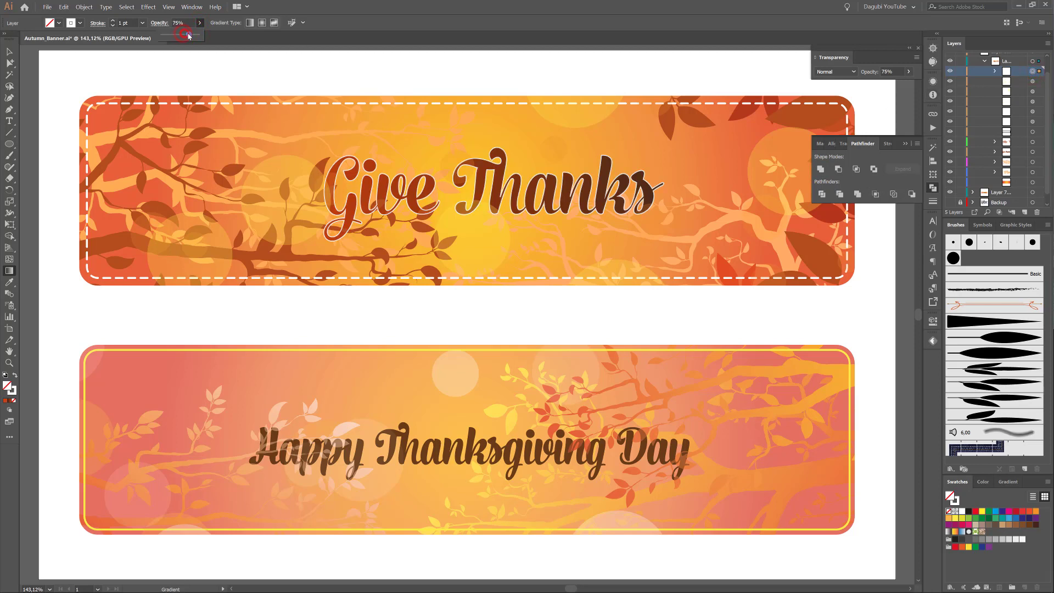
{"action": "left_click", "coordinate": [113, 22]}
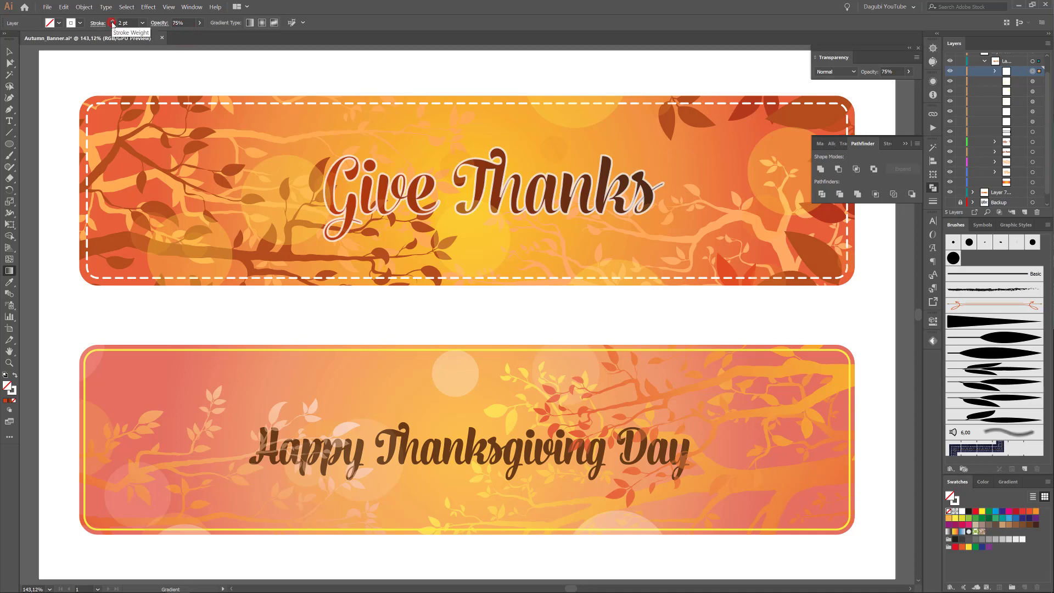
{"action": "left_click", "coordinate": [933, 202]}
{"action": "left_click", "coordinate": [869, 197]}
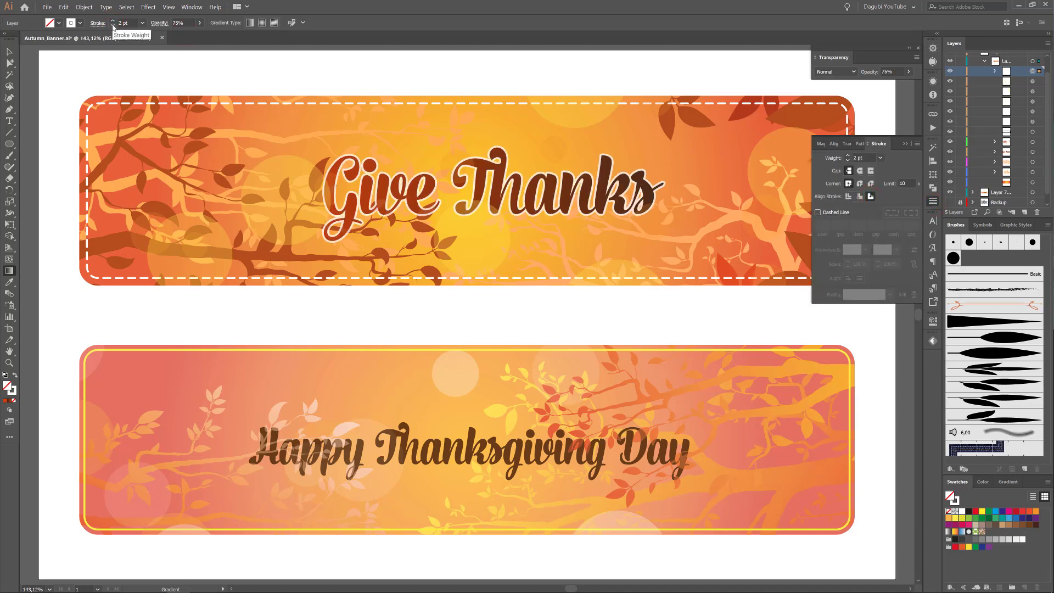
{"action": "left_click", "coordinate": [199, 22]}
{"action": "left_click_drag", "start_coordinate": [190, 35], "coordinate": [185, 36]}
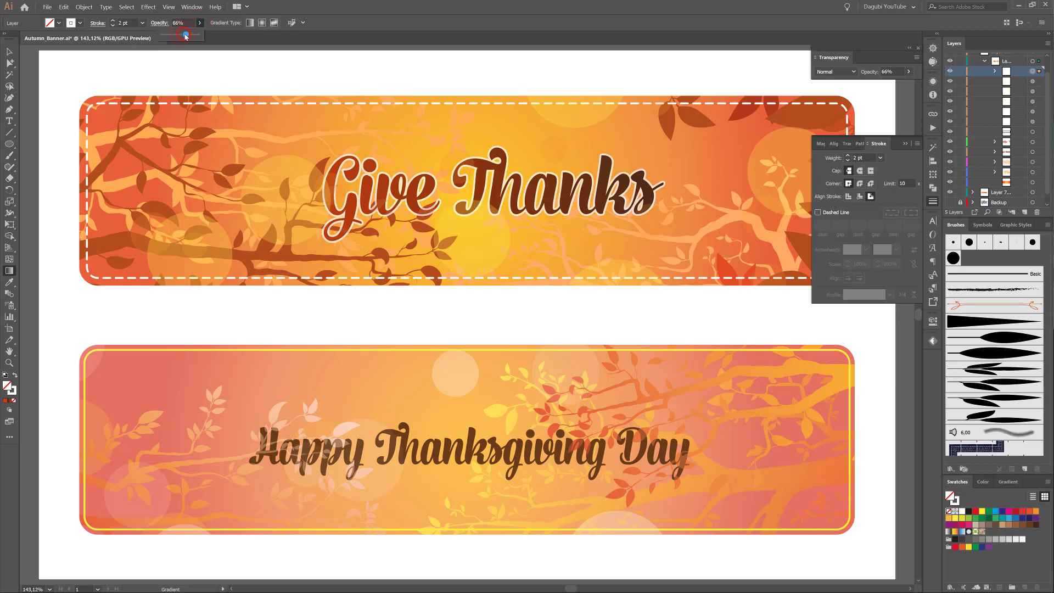
- Collapse the upper banner's Layer 30 and activate the Paintbrush tool
{"action": "left_click", "coordinate": [906, 144]}
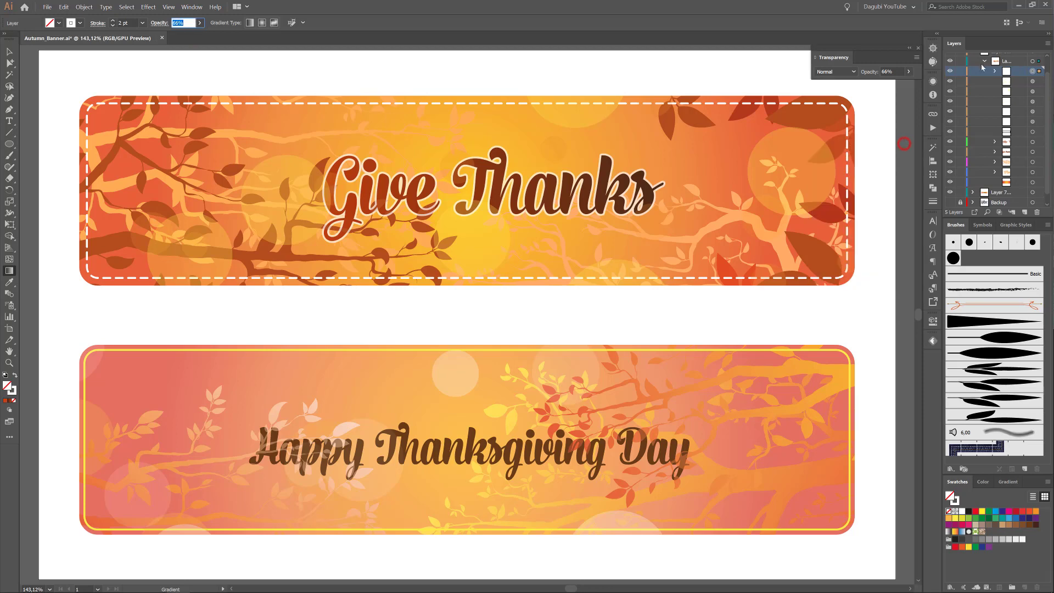
{"action": "left_click", "coordinate": [974, 67]}
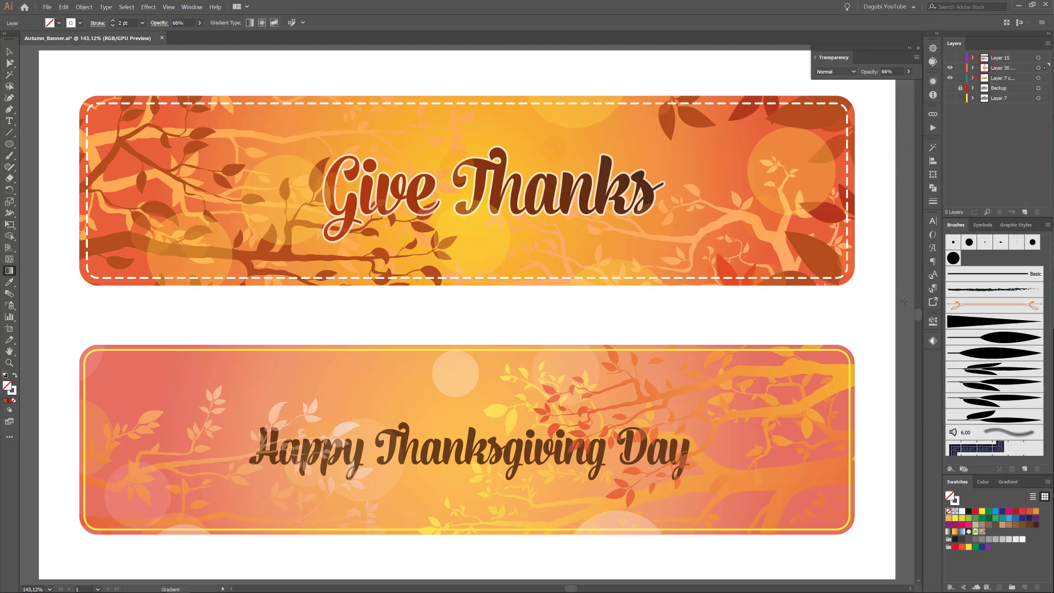
{"action": "key", "text": "b"}
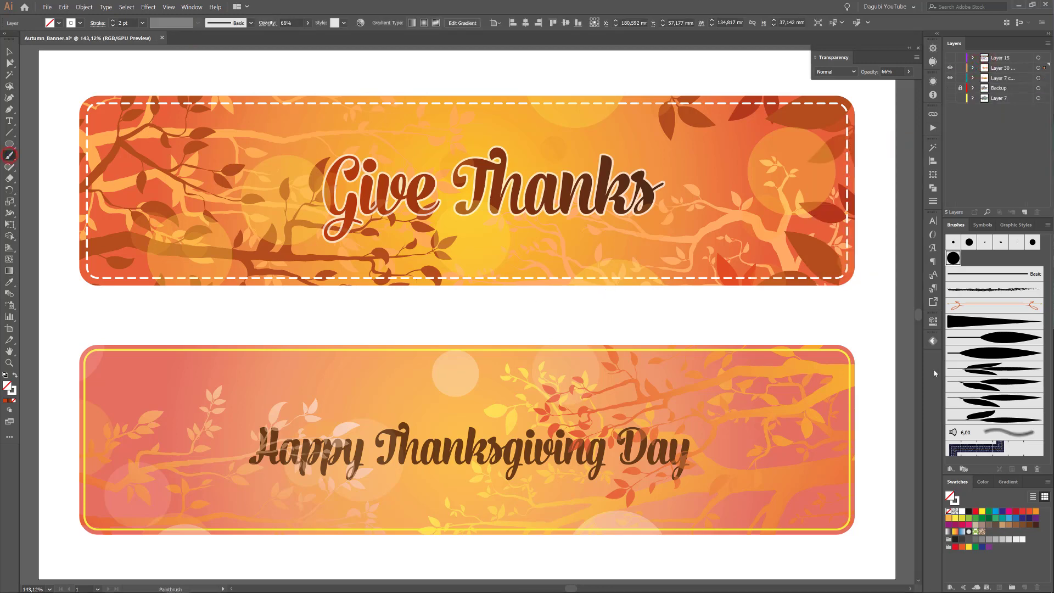
{"action": "left_click", "coordinate": [979, 367]}
{"action": "left_click", "coordinate": [63, 7]}
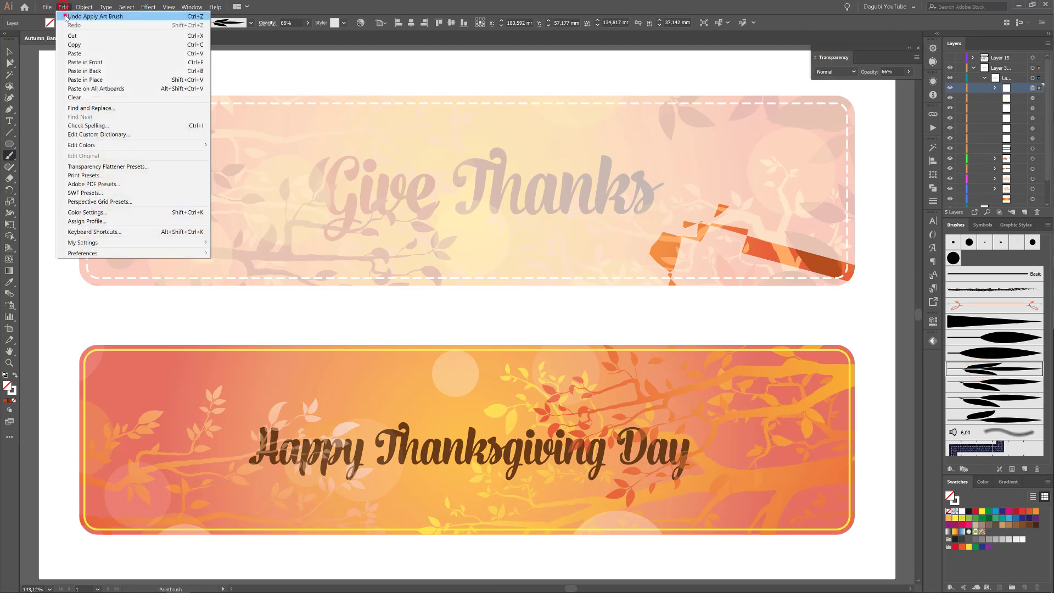
{"action": "left_click", "coordinate": [70, 18]}
{"action": "left_click", "coordinate": [973, 68]}
- Check which banner Layer 30 holds, lock that layer and make the lower banner's layer active
{"action": "left_click", "coordinate": [950, 68]}
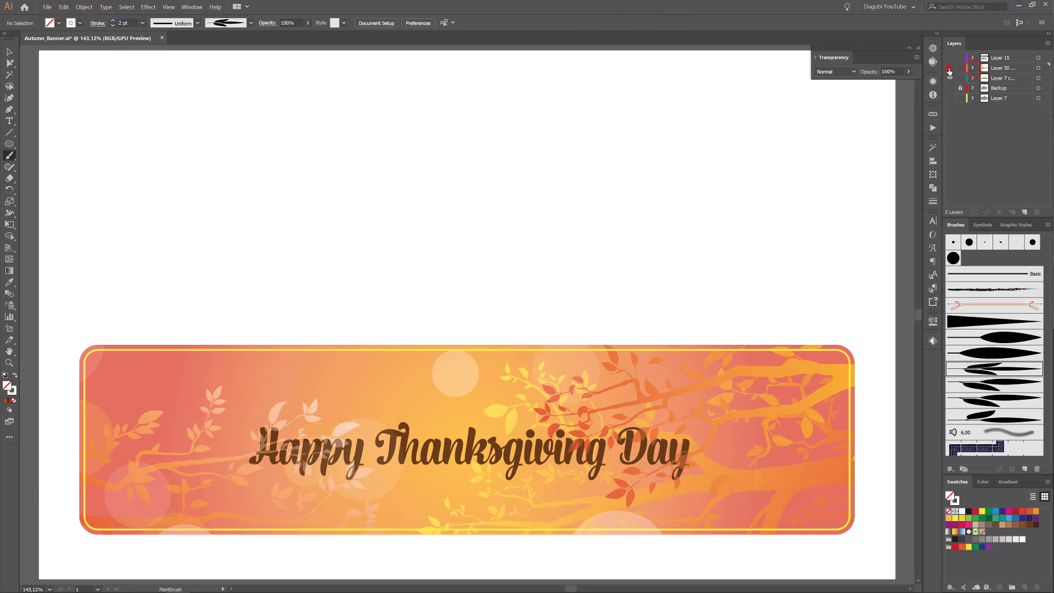
{"action": "left_click", "coordinate": [949, 68]}
{"action": "left_click", "coordinate": [962, 68]}
{"action": "left_click", "coordinate": [1000, 78]}
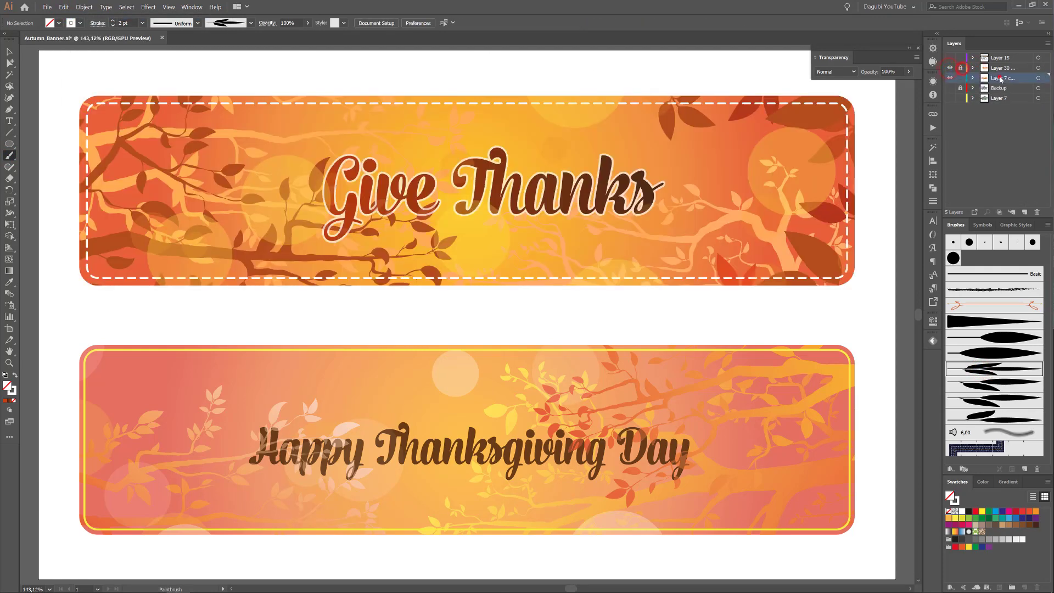
- Paint a white leaf sprig about 33 mm wide in the lower banner's upper-left corner with Art Brush 4 and set its opacity to 36%
{"action": "left_click", "coordinate": [1004, 373]}
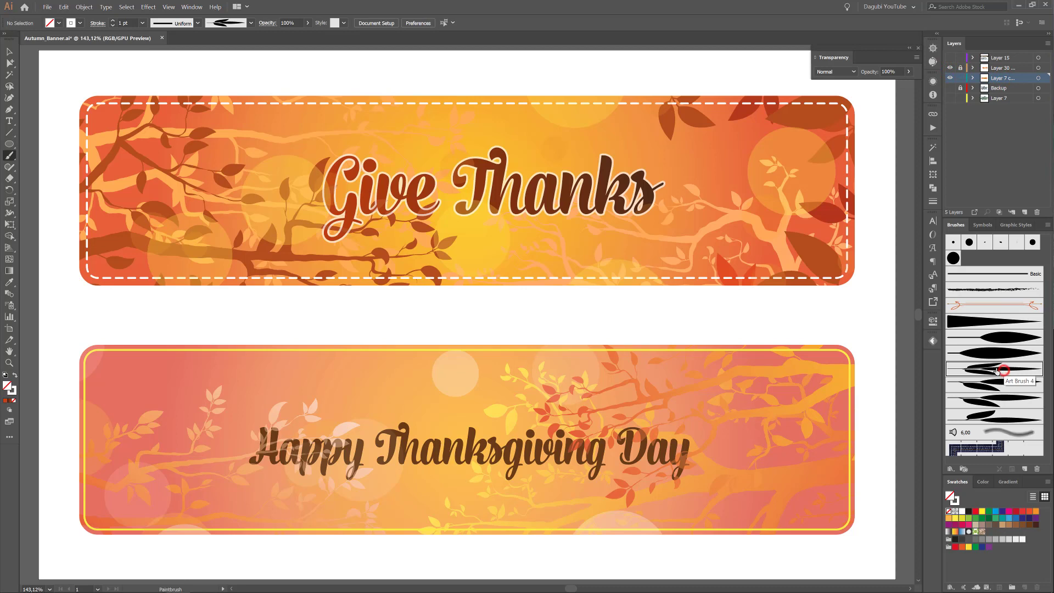
{"action": "left_click_drag", "start_coordinate": [80, 340], "coordinate": [163, 406]}
{"action": "left_click", "coordinate": [134, 400], "text": "ctrl"}
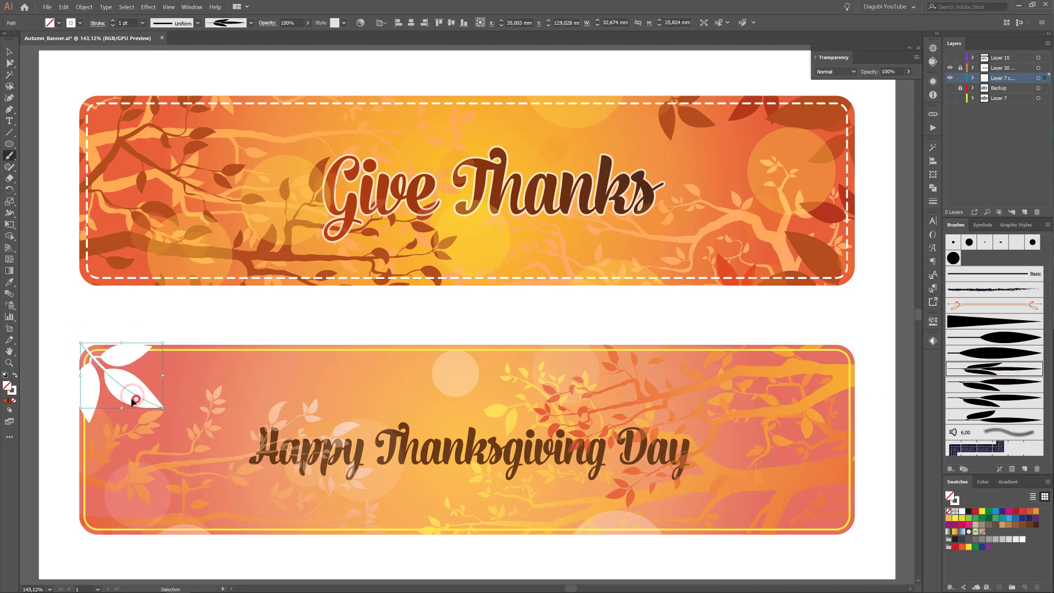
{"action": "left_click", "coordinate": [307, 22]}
{"action": "left_click_drag", "start_coordinate": [306, 36], "coordinate": [285, 37]}
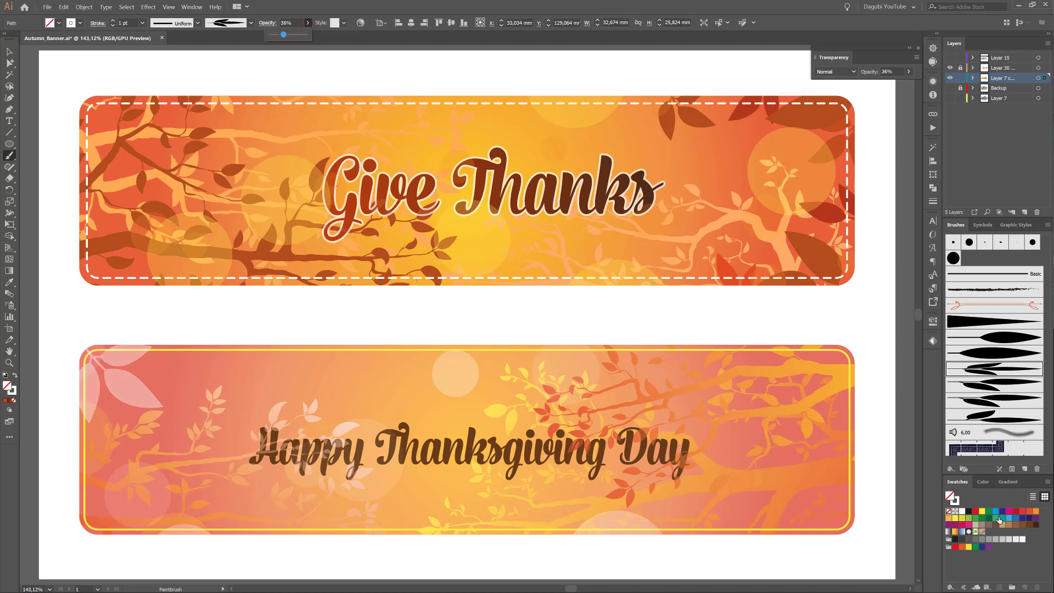
- Give the corner sprig a yellow stroke with no fill, and paint a smaller yellow sprig beside it on the banner's top edge
{"action": "left_click", "coordinate": [954, 520]}
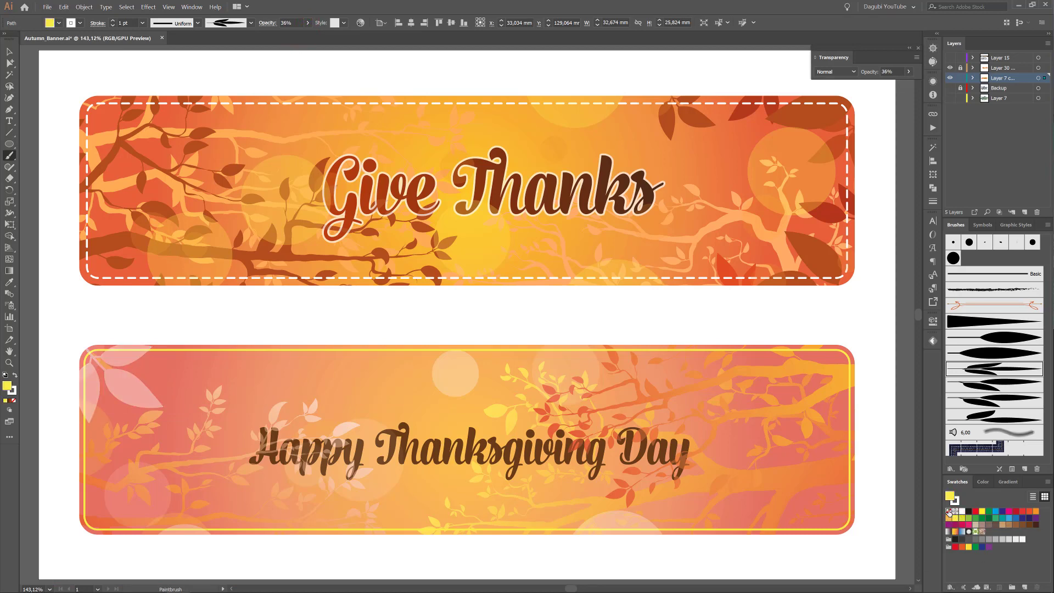
{"action": "left_click", "coordinate": [948, 511]}
{"action": "left_click", "coordinate": [954, 501]}
{"action": "left_click", "coordinate": [955, 518]}
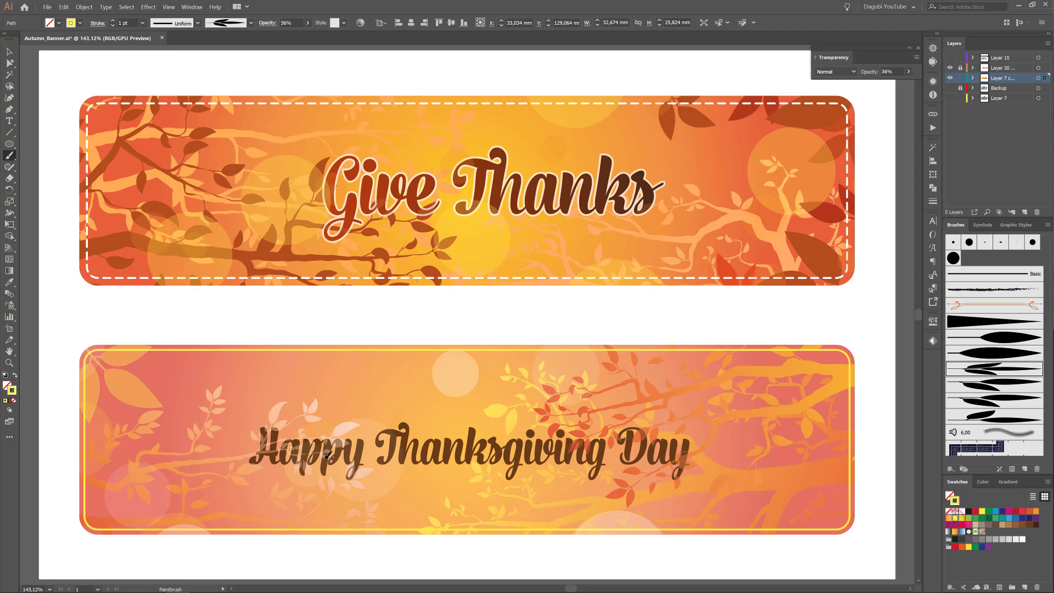
{"action": "key", "text": "ctrl+shift+a"}
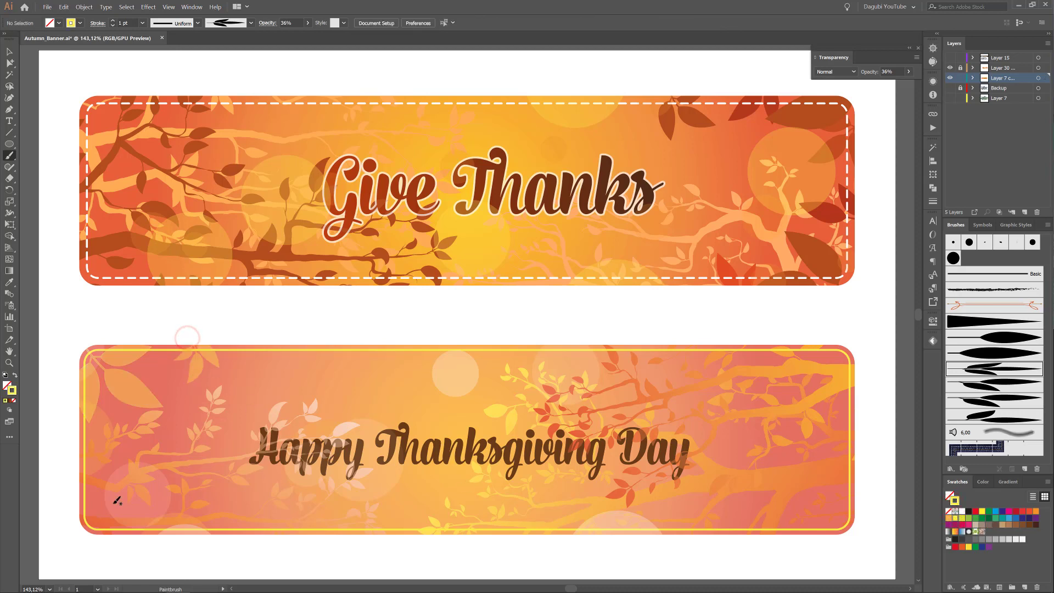
- Paint pink leaf sprigs (RGB 247, 171, 178) in the lower banner's bottom-left corner and, with another leaf brush, along its top edge
{"action": "left_click", "coordinate": [979, 483]}
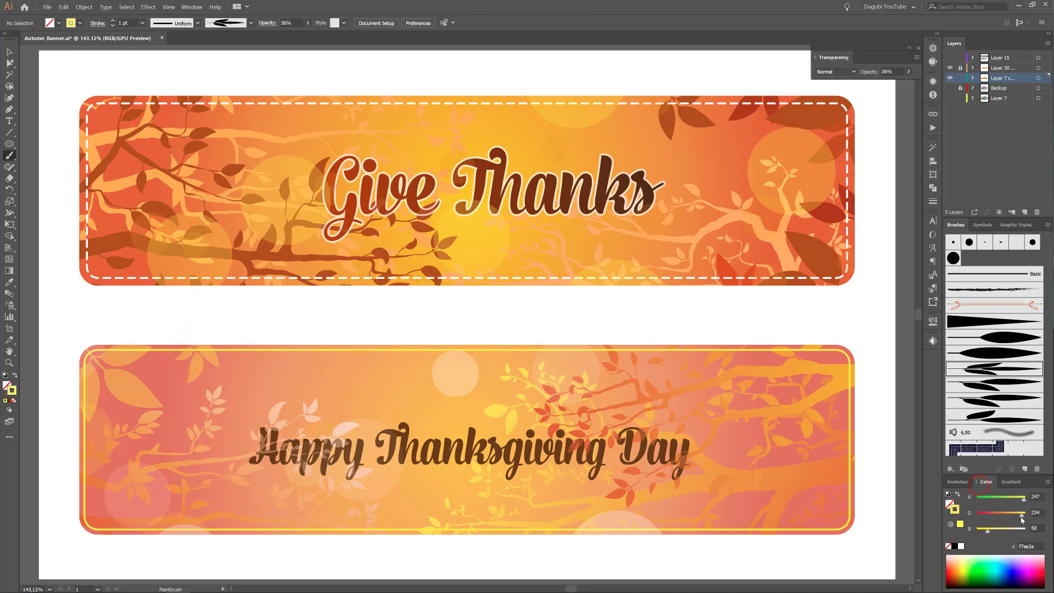
{"action": "left_click_drag", "start_coordinate": [1021, 516], "coordinate": [1009, 515]}
{"action": "left_click_drag", "start_coordinate": [988, 530], "coordinate": [1010, 529]}
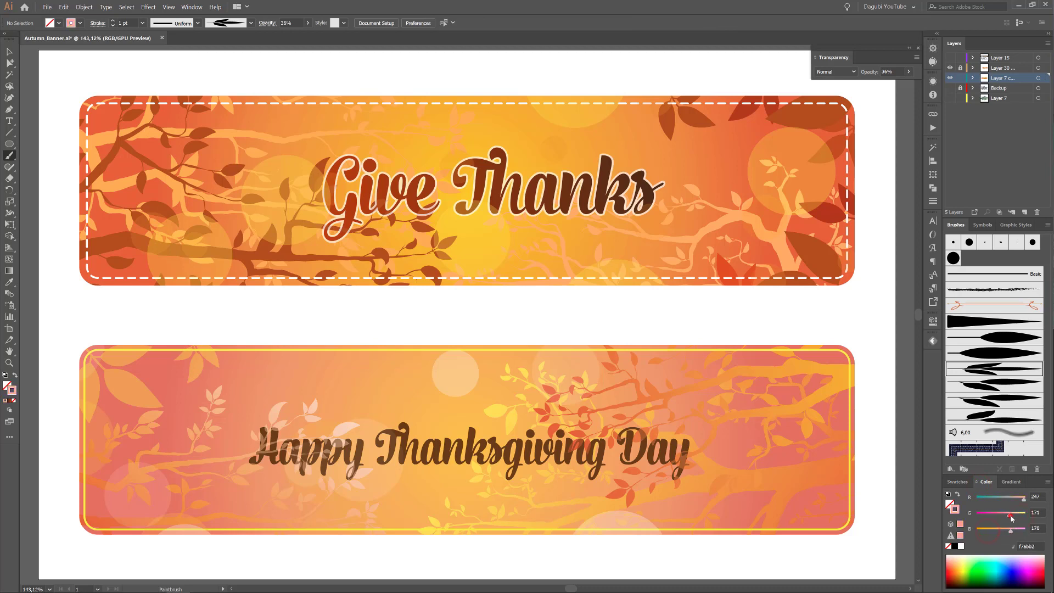
{"action": "left_click_drag", "start_coordinate": [112, 531], "coordinate": [180, 493]}
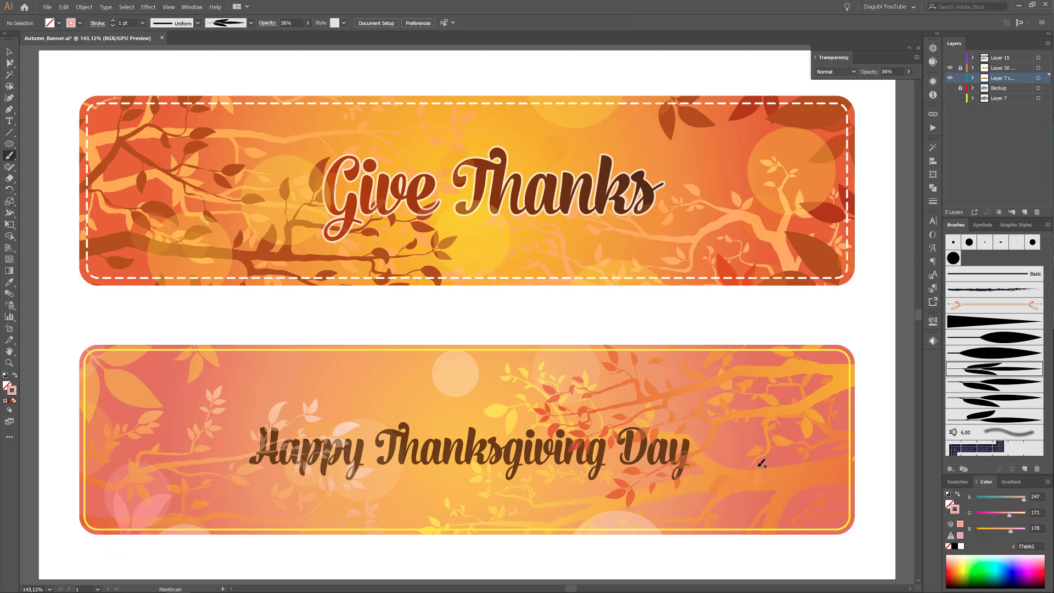
{"action": "left_click", "coordinate": [1020, 396]}
{"action": "mouse_move", "coordinate": [240, 332]}
{"action": "left_mouse_down"}
{"action": "mouse_move", "coordinate": [270, 364]}
{"action": "mouse_move", "coordinate": [341, 372]}
{"action": "left_mouse_up"}
- Set the stroke to cream (RGB 247, 237, 178) and paint sprigs on the lower banner's top and bottom edges, plus a single leaf near the upper-left sprigs
{"action": "left_click_drag", "start_coordinate": [1010, 516], "coordinate": [1024, 518]}
{"action": "left_click_drag", "start_coordinate": [328, 331], "coordinate": [258, 388]}
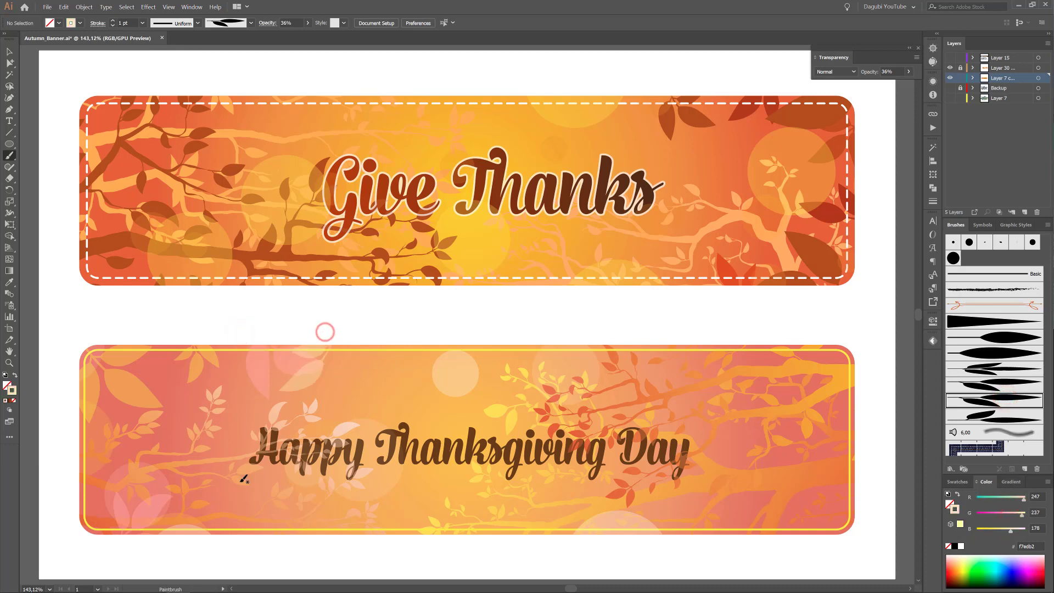
{"action": "left_click_drag", "start_coordinate": [235, 543], "coordinate": [318, 505]}
{"action": "left_click", "coordinate": [988, 335]}
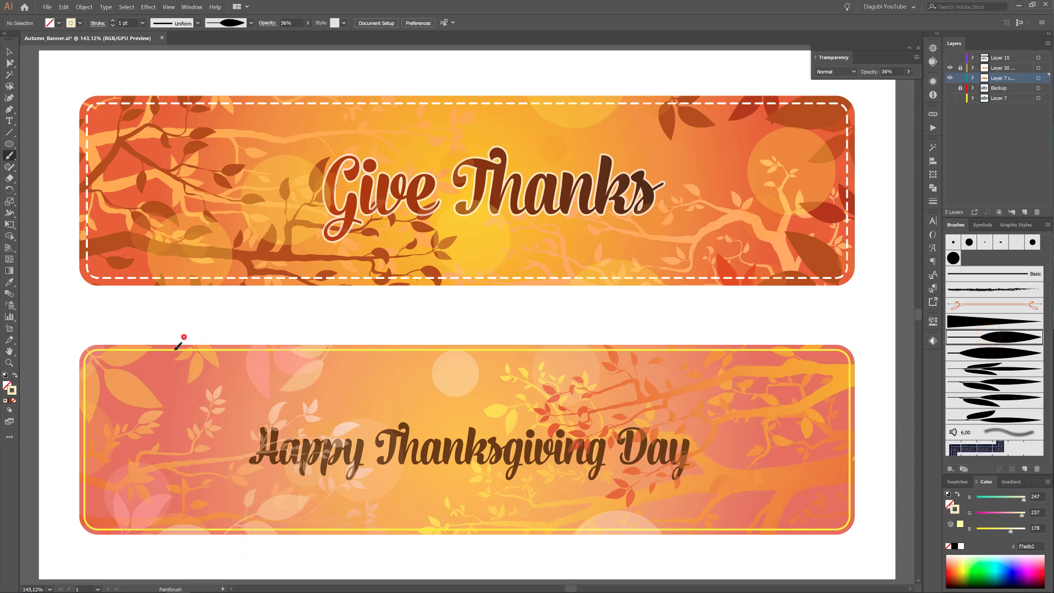
{"action": "left_click_drag", "start_coordinate": [184, 336], "coordinate": [176, 388]}
- Deselect everything, collapse and lock the lower banner's layer, and save the document
{"action": "left_click", "coordinate": [878, 299], "text": "ctrl"}
{"action": "left_click", "coordinate": [902, 189], "text": "ctrl"}
{"action": "scroll", "coordinate": [983, 118], "scroll_direction": "up", "scroll_amount": 5}
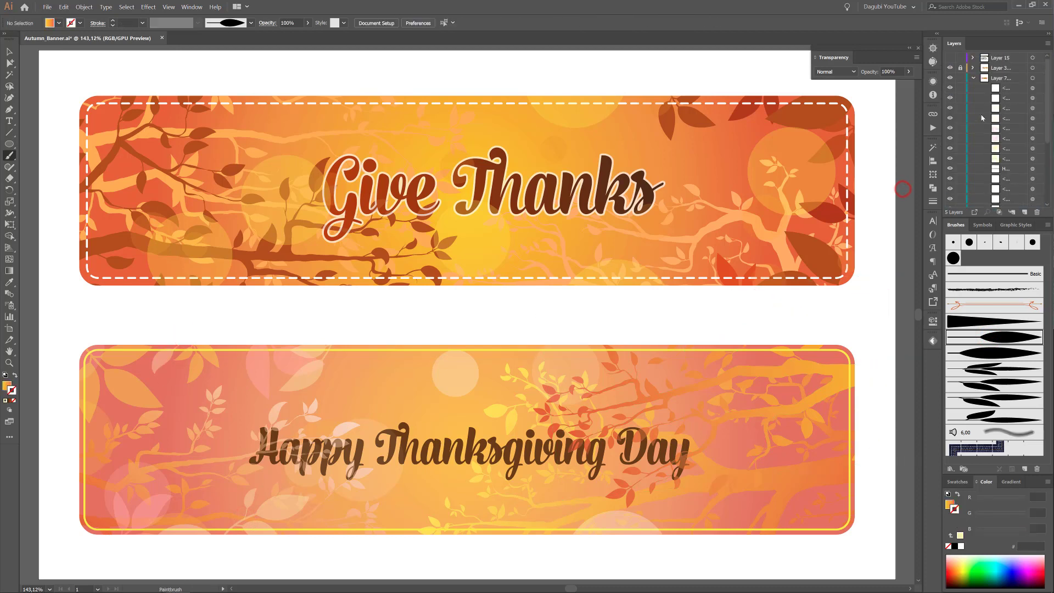
{"action": "left_click", "coordinate": [973, 78]}
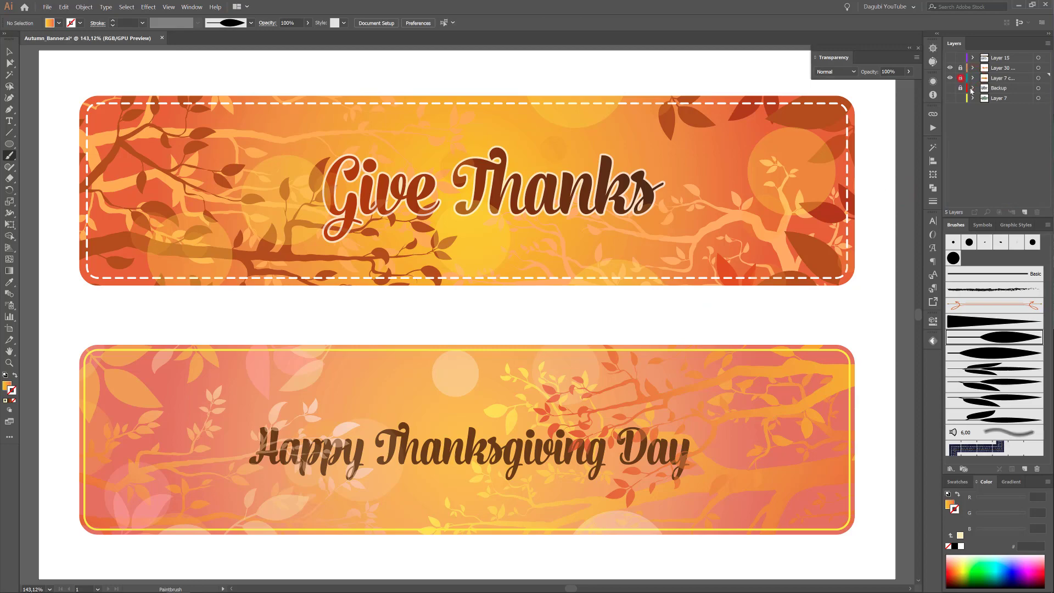
{"action": "left_click", "coordinate": [47, 7]}
{"action": "left_click", "coordinate": [54, 70]}
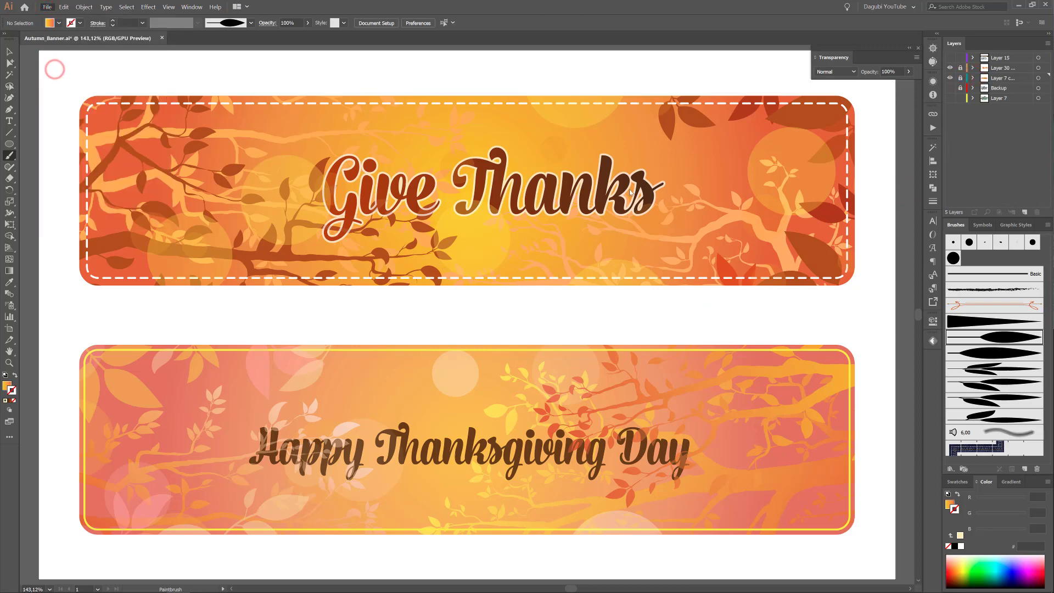